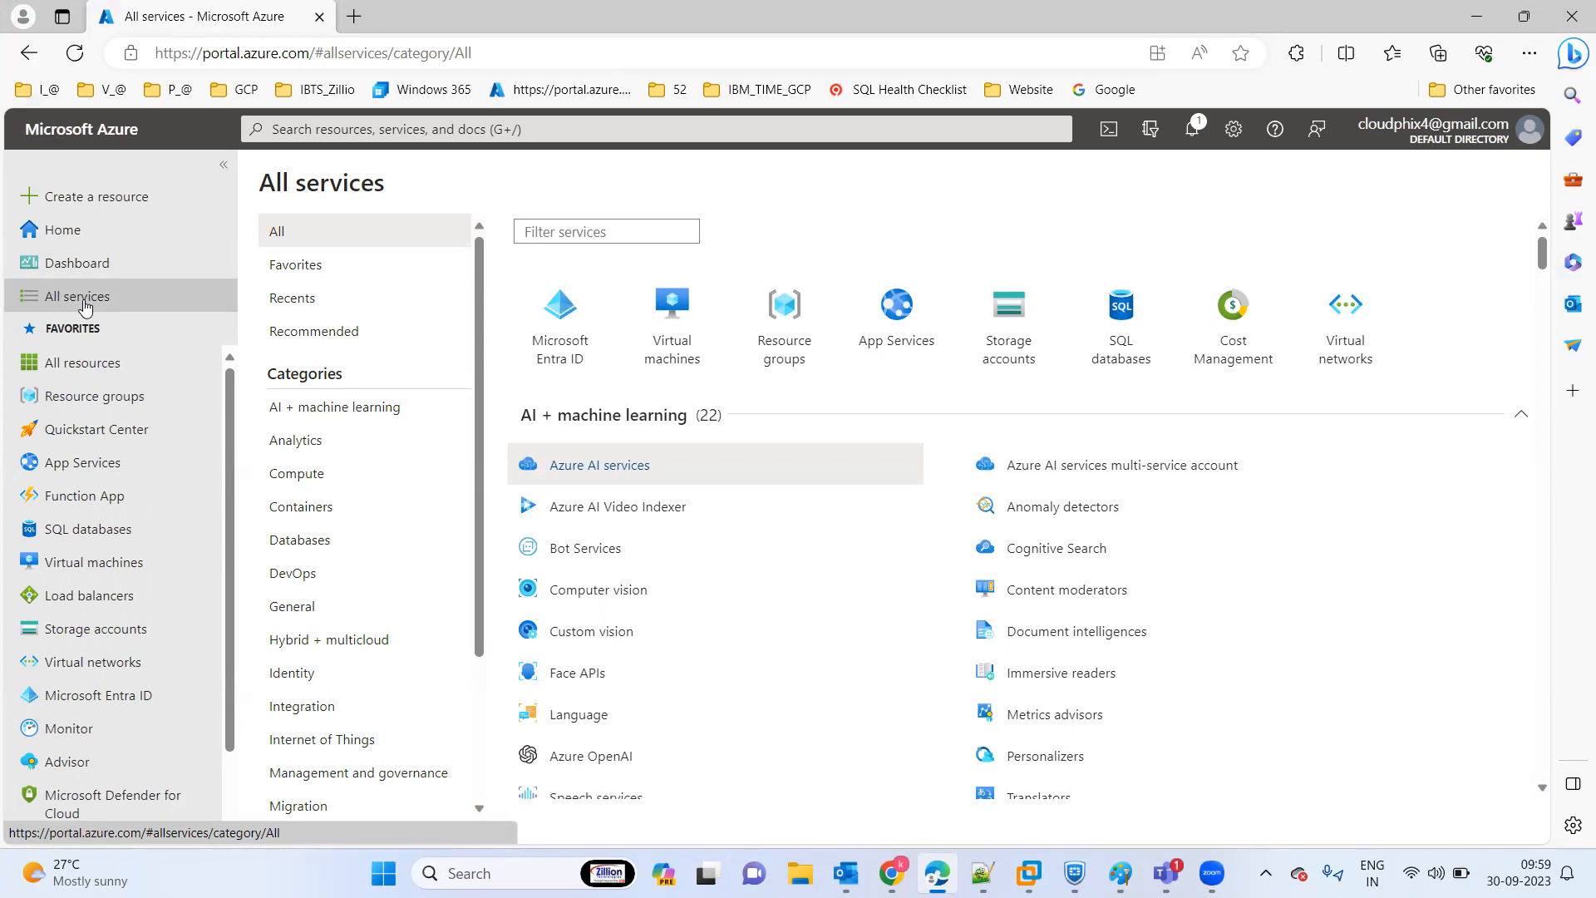
- Open SQL virtual machines from the Databases services category and begin creating a new SQL virtual machine
click(304, 543)
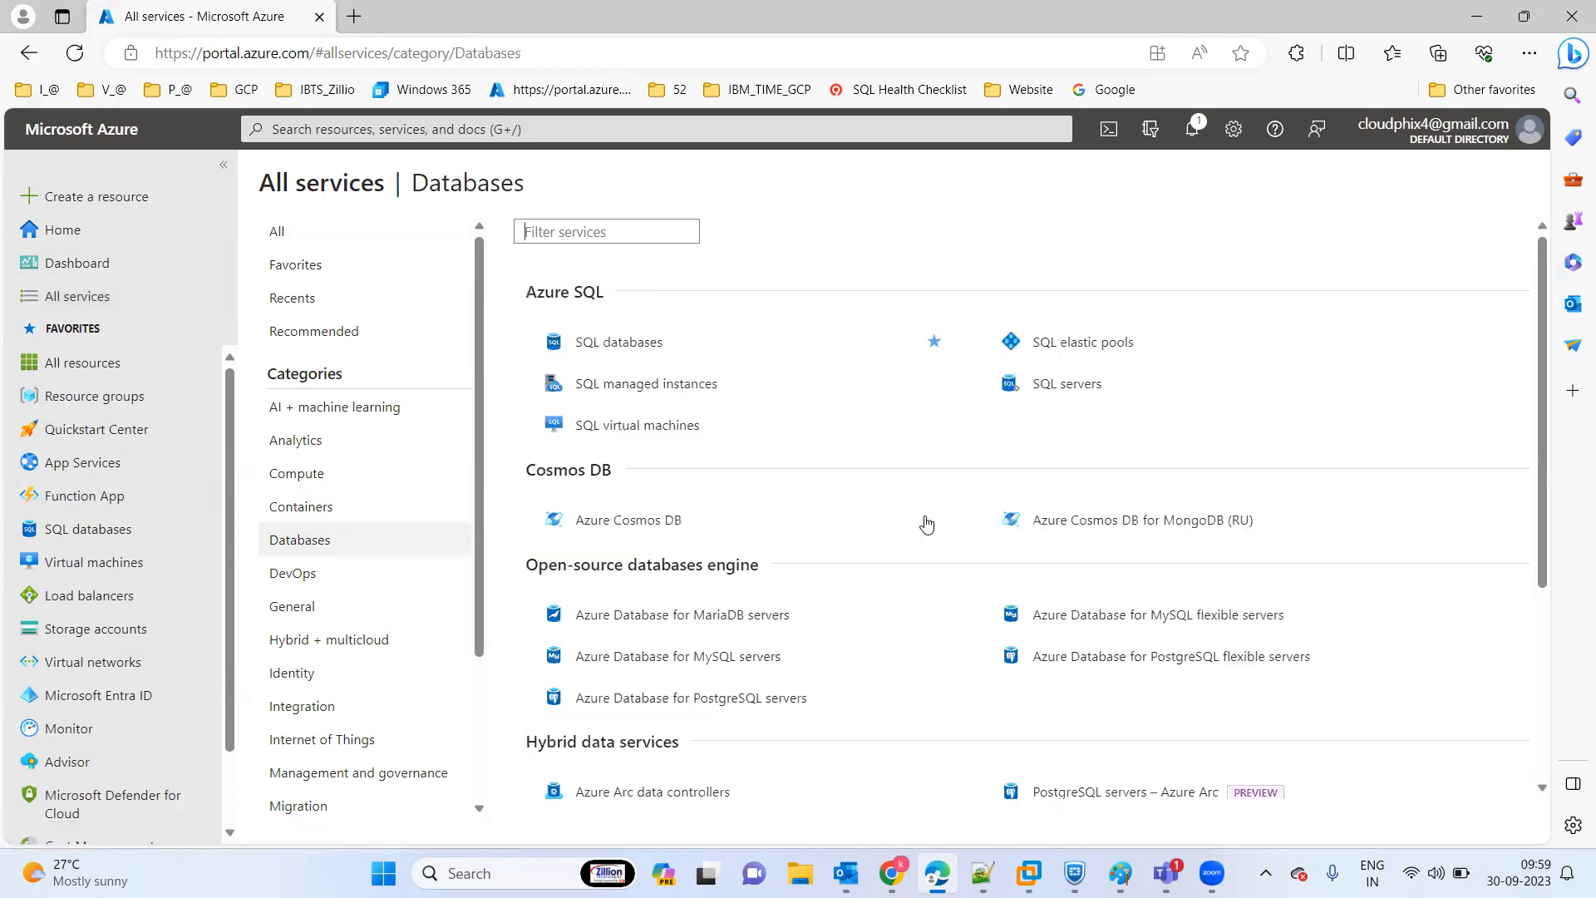
click(644, 430)
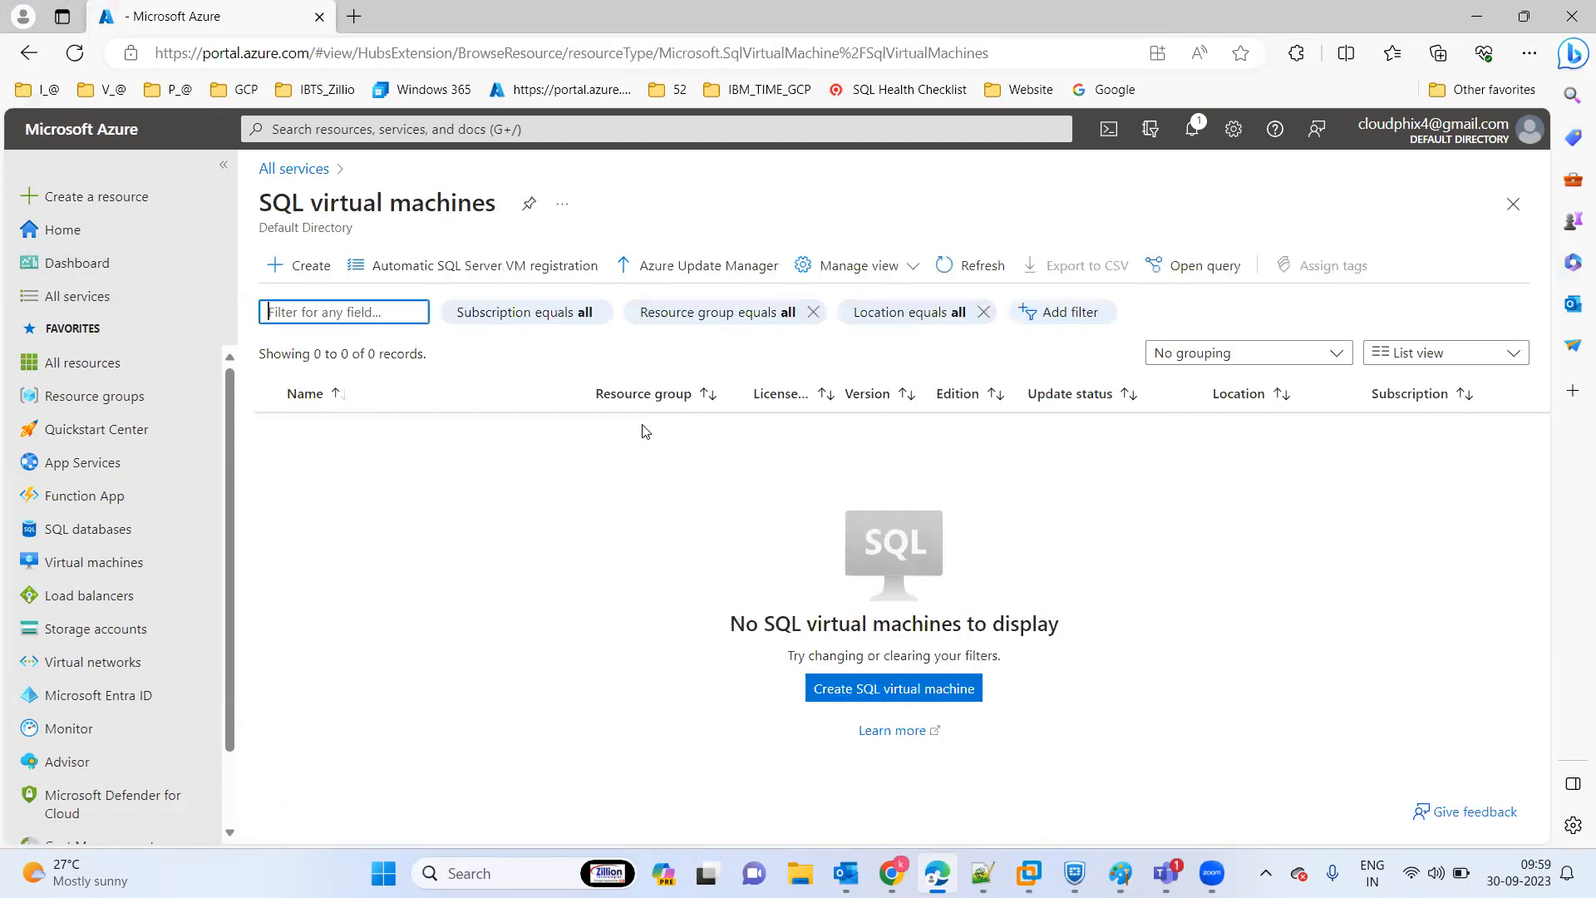
click(905, 690)
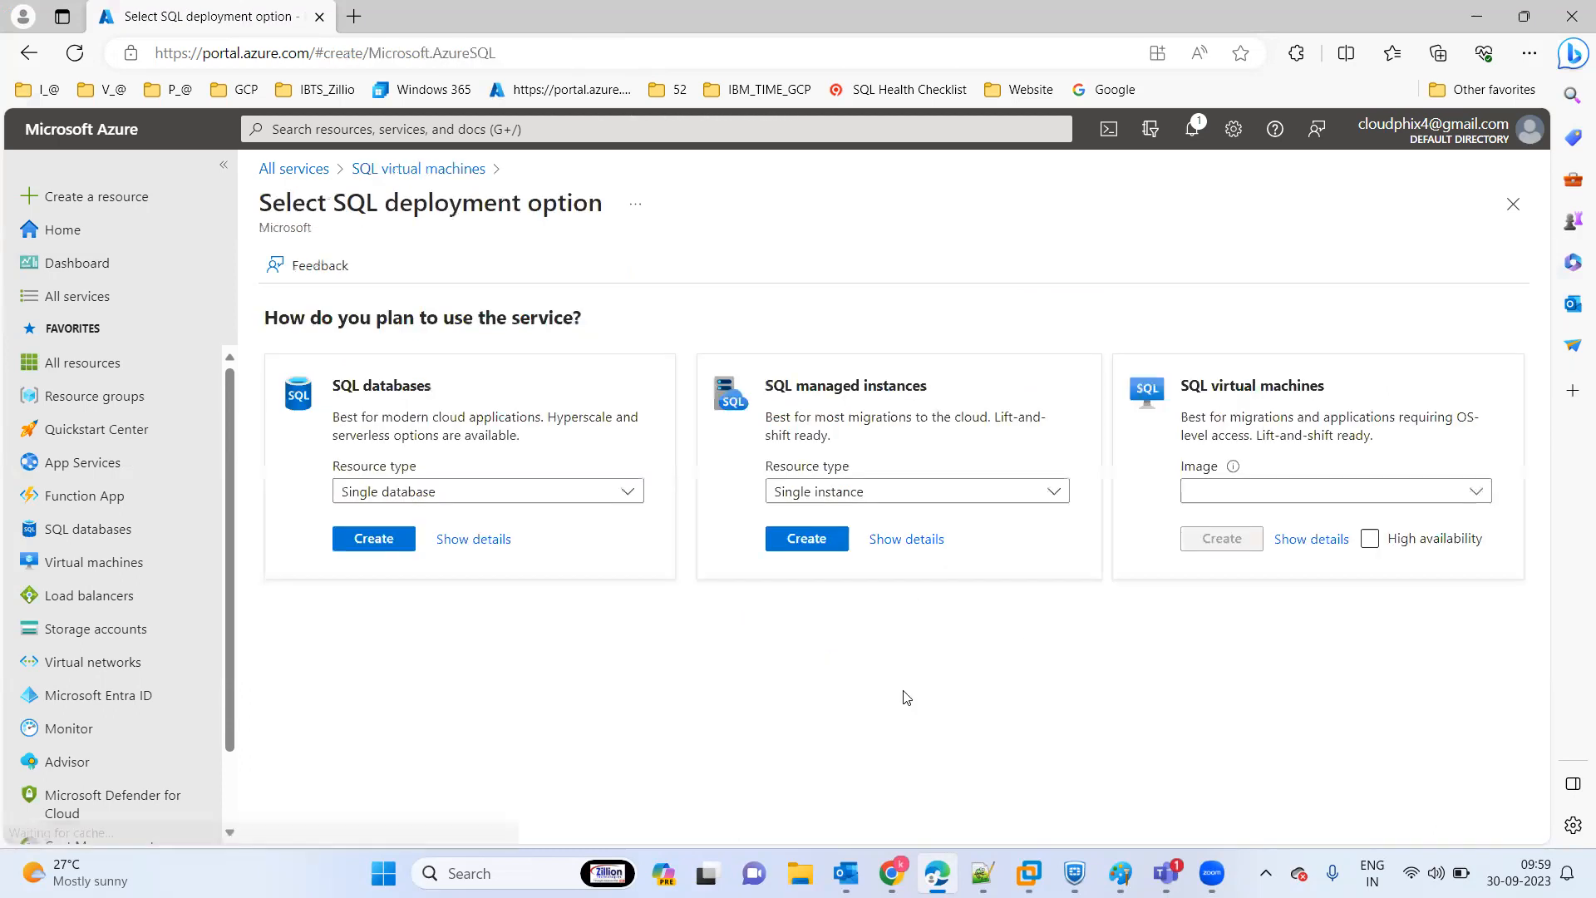
- Choose the free-license SQL Server 2019 Developer image on Windows Server 2022 for the SQL virtual machine and start its creation
click(1364, 492)
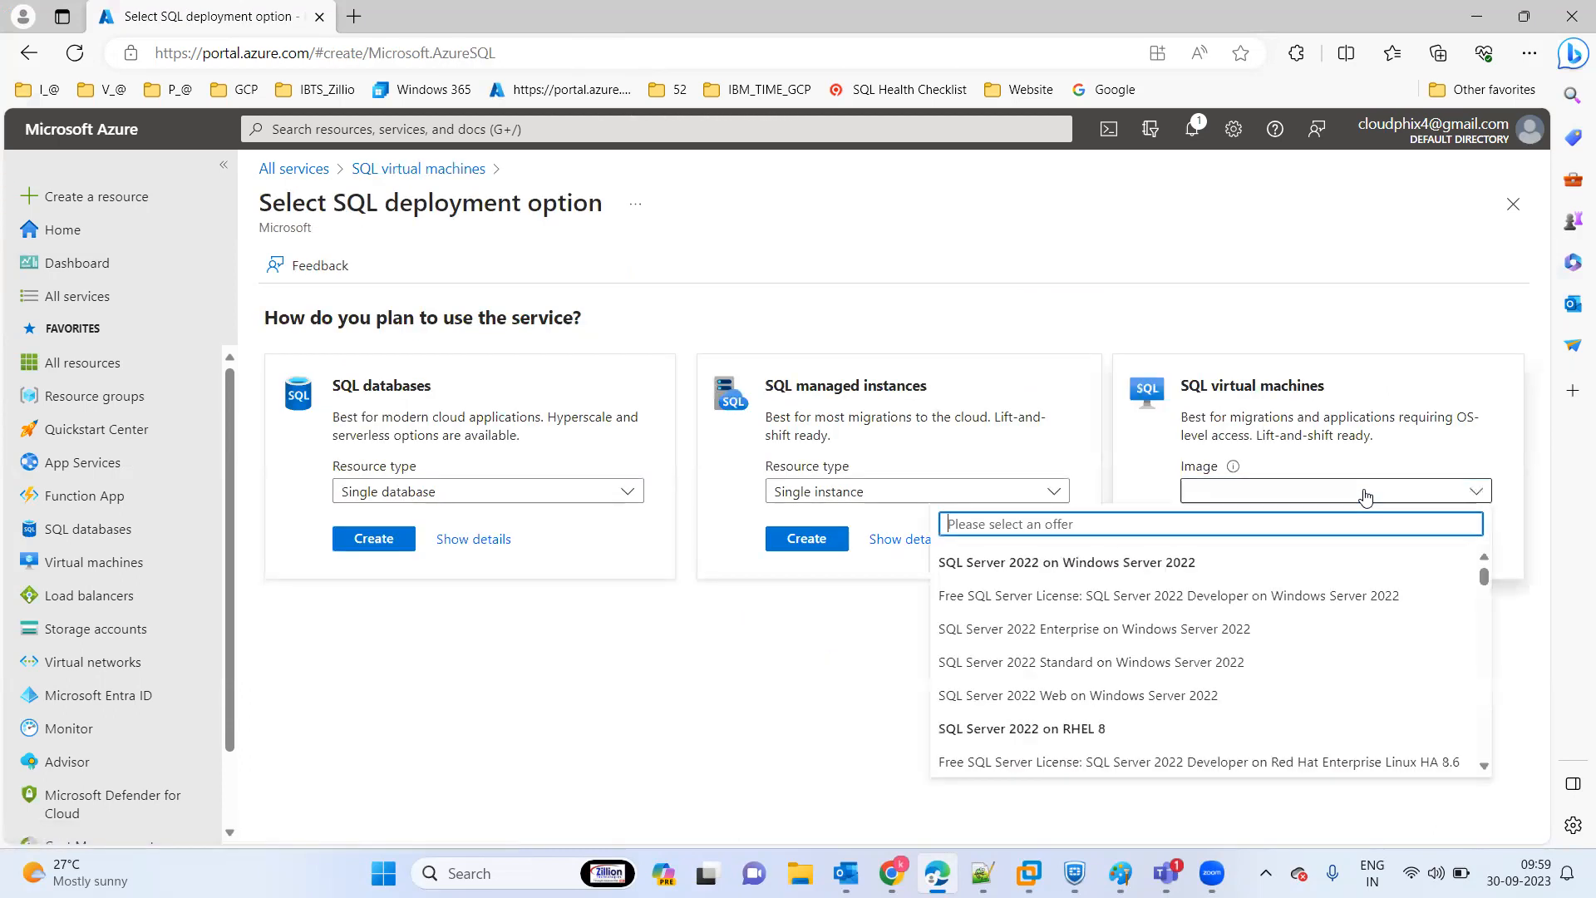
click(1077, 599)
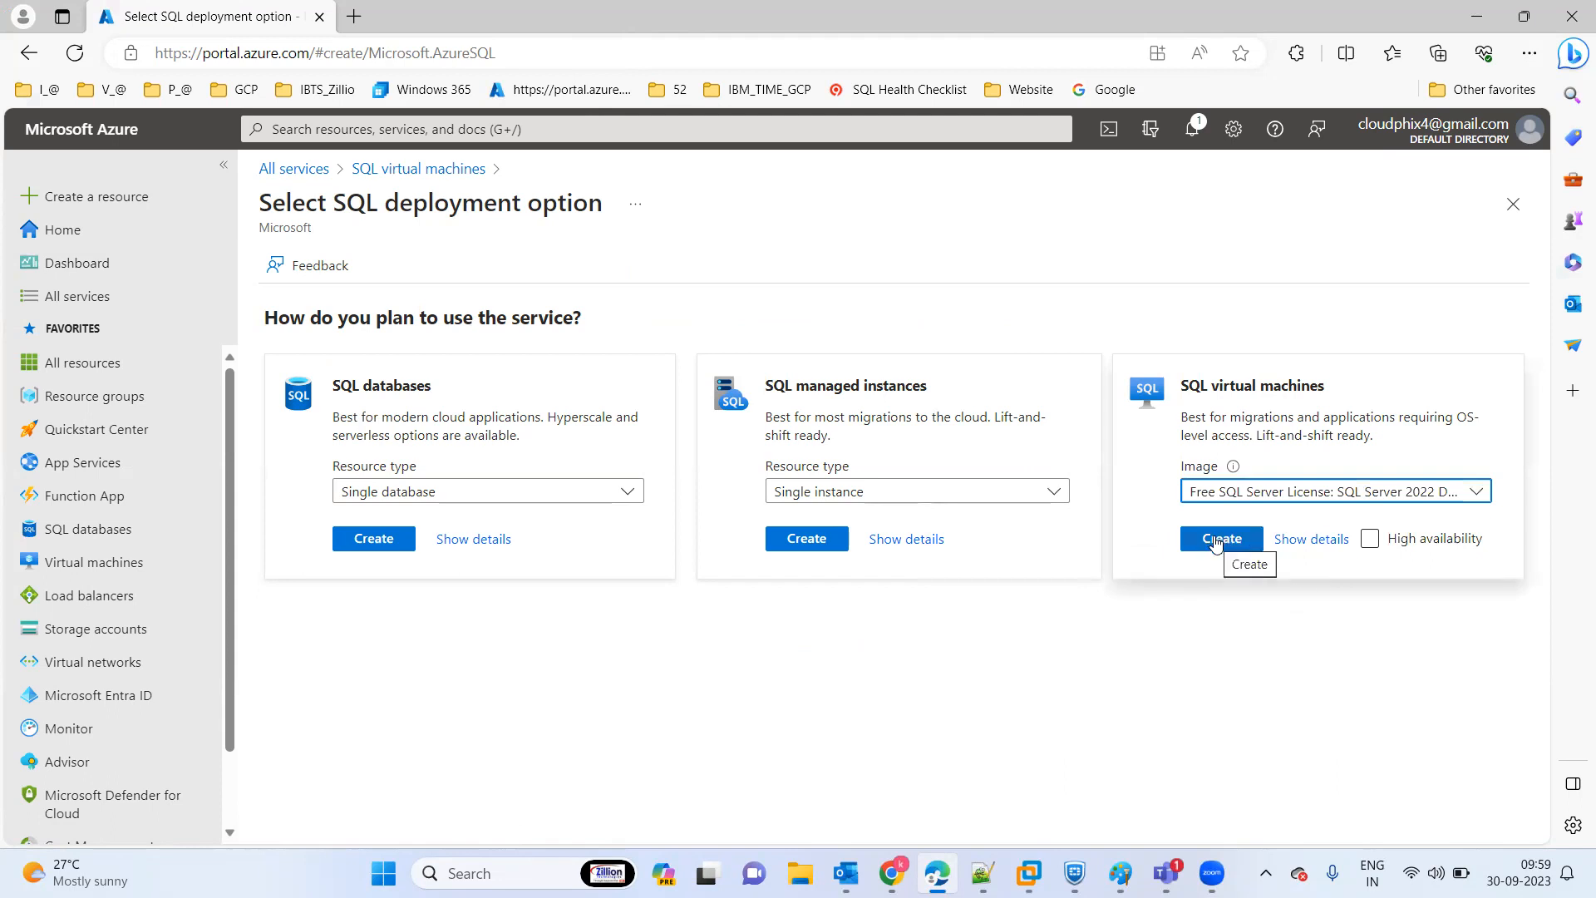
click(1322, 497)
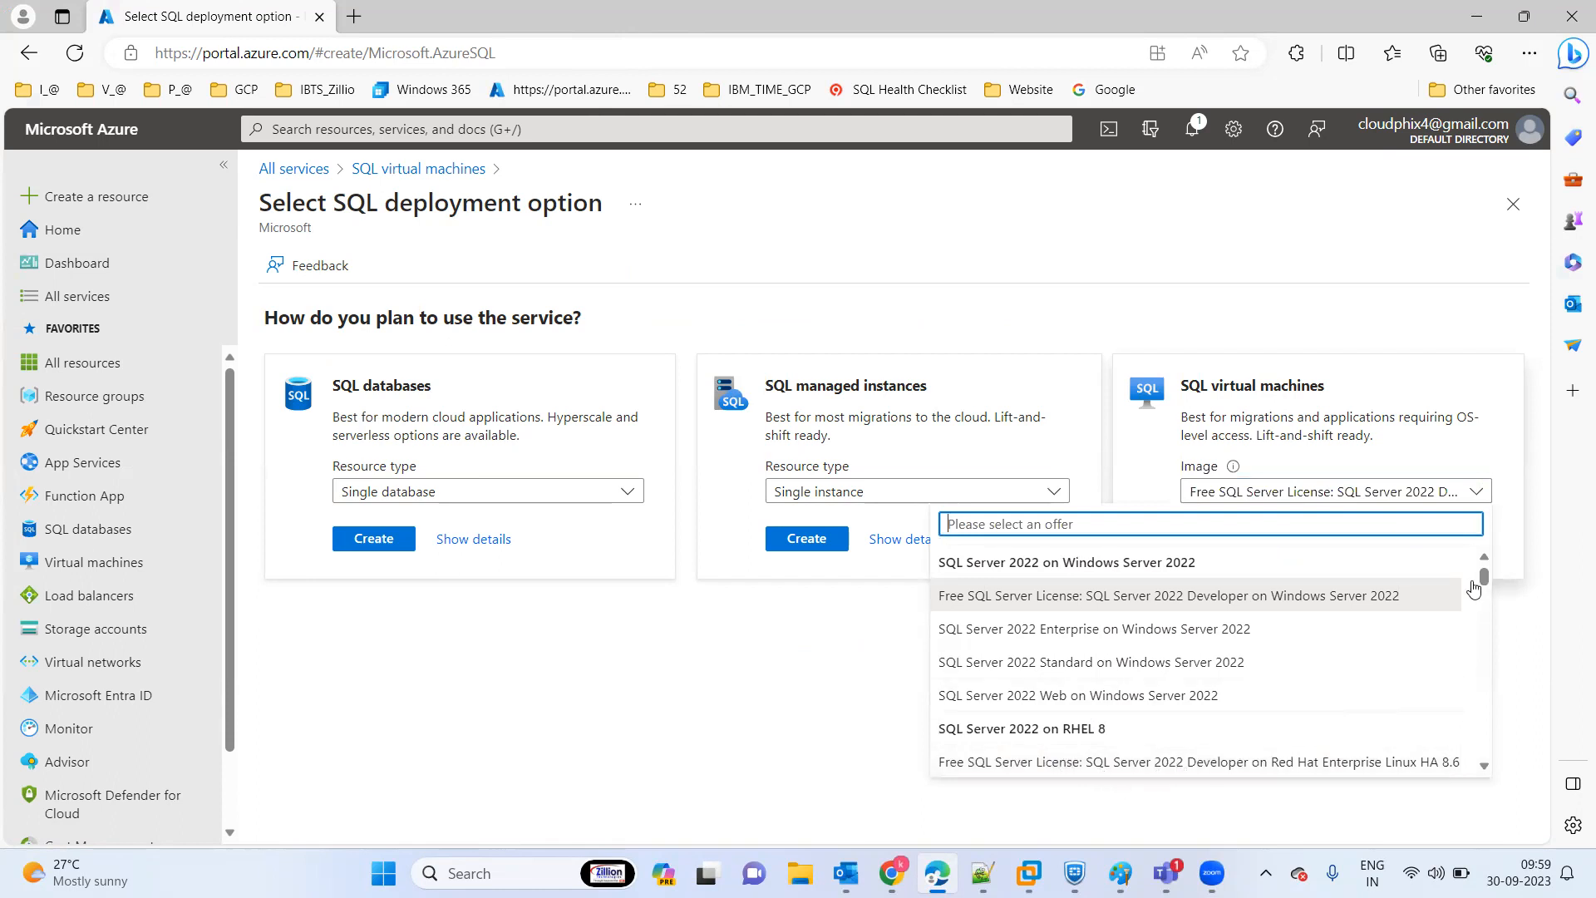
drag(1485, 577, 1486, 614)
click(1071, 631)
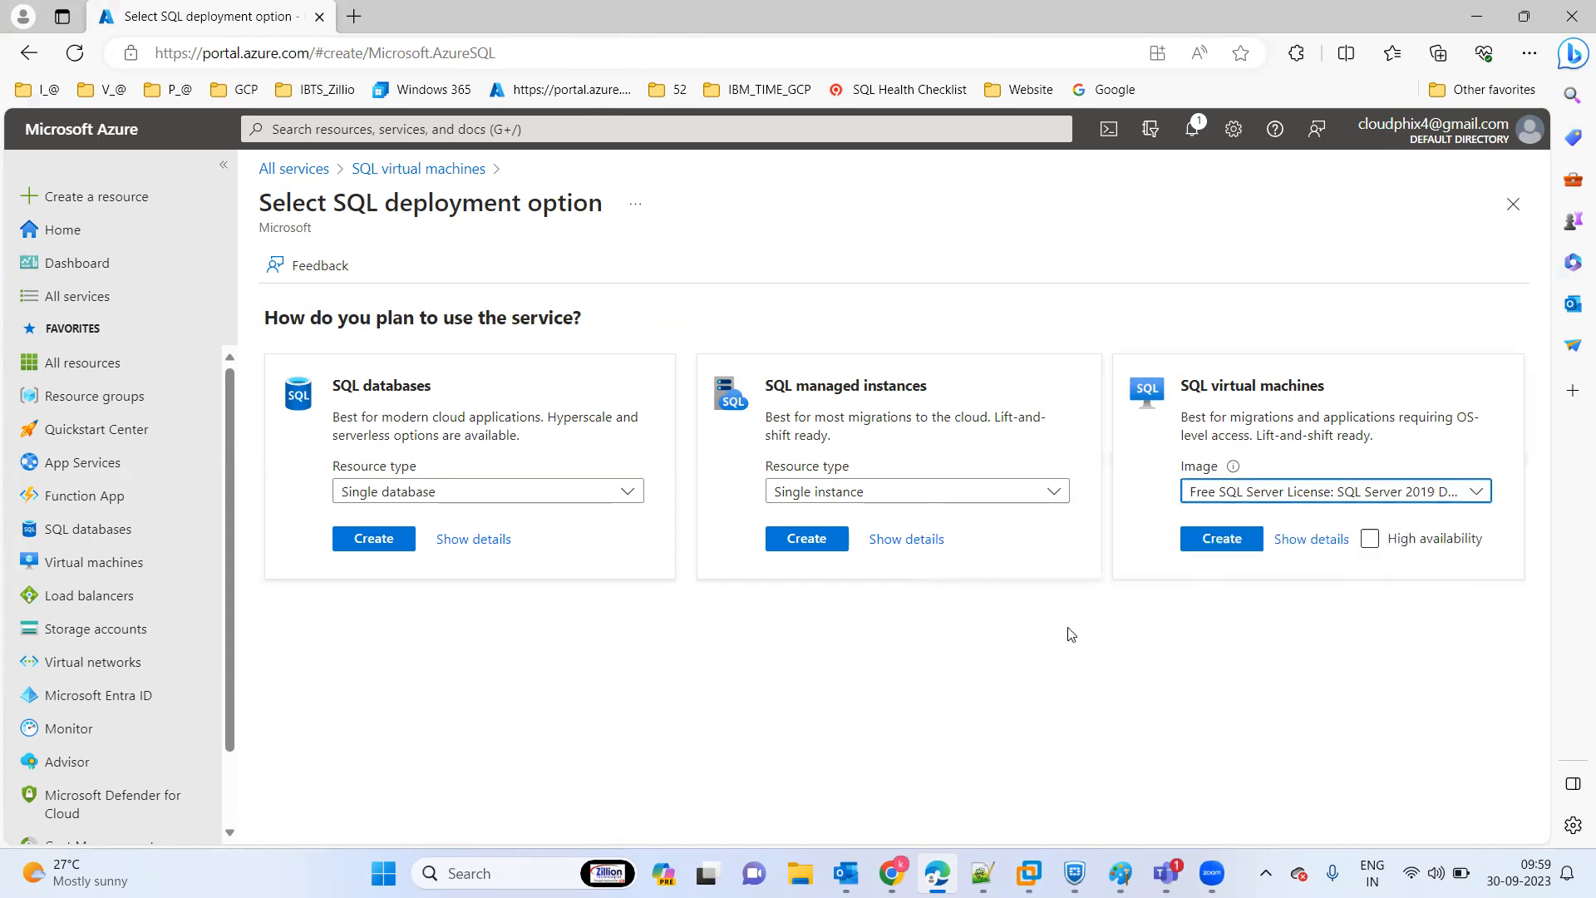
click(1219, 542)
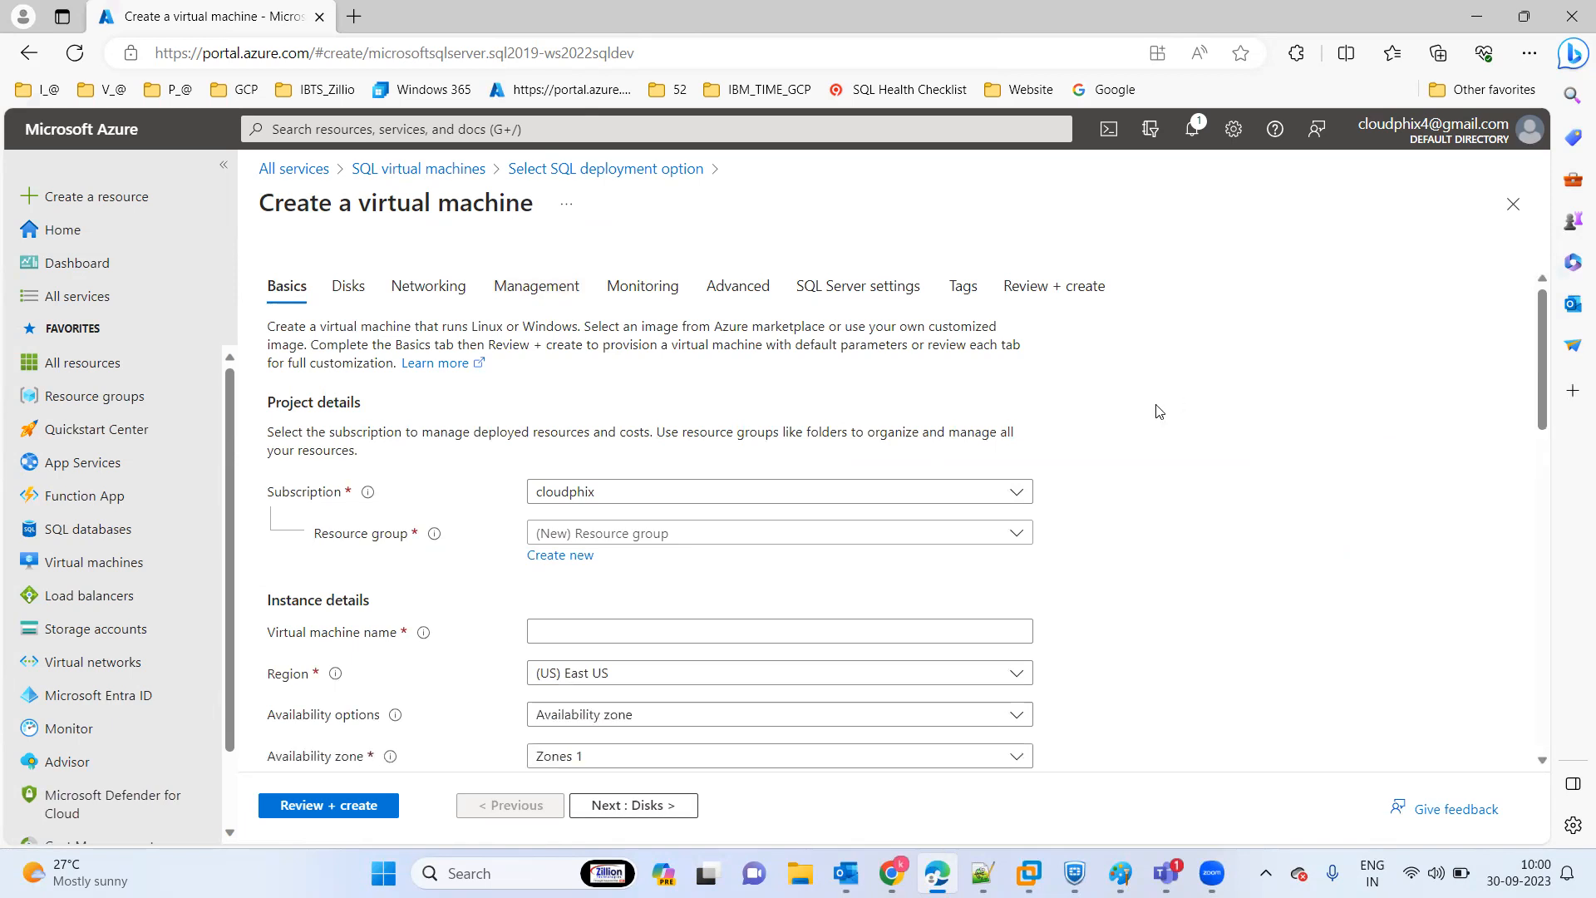
- Create a new resource group P2S-RG and name the virtual machine p2ssqlvm
click(580, 572)
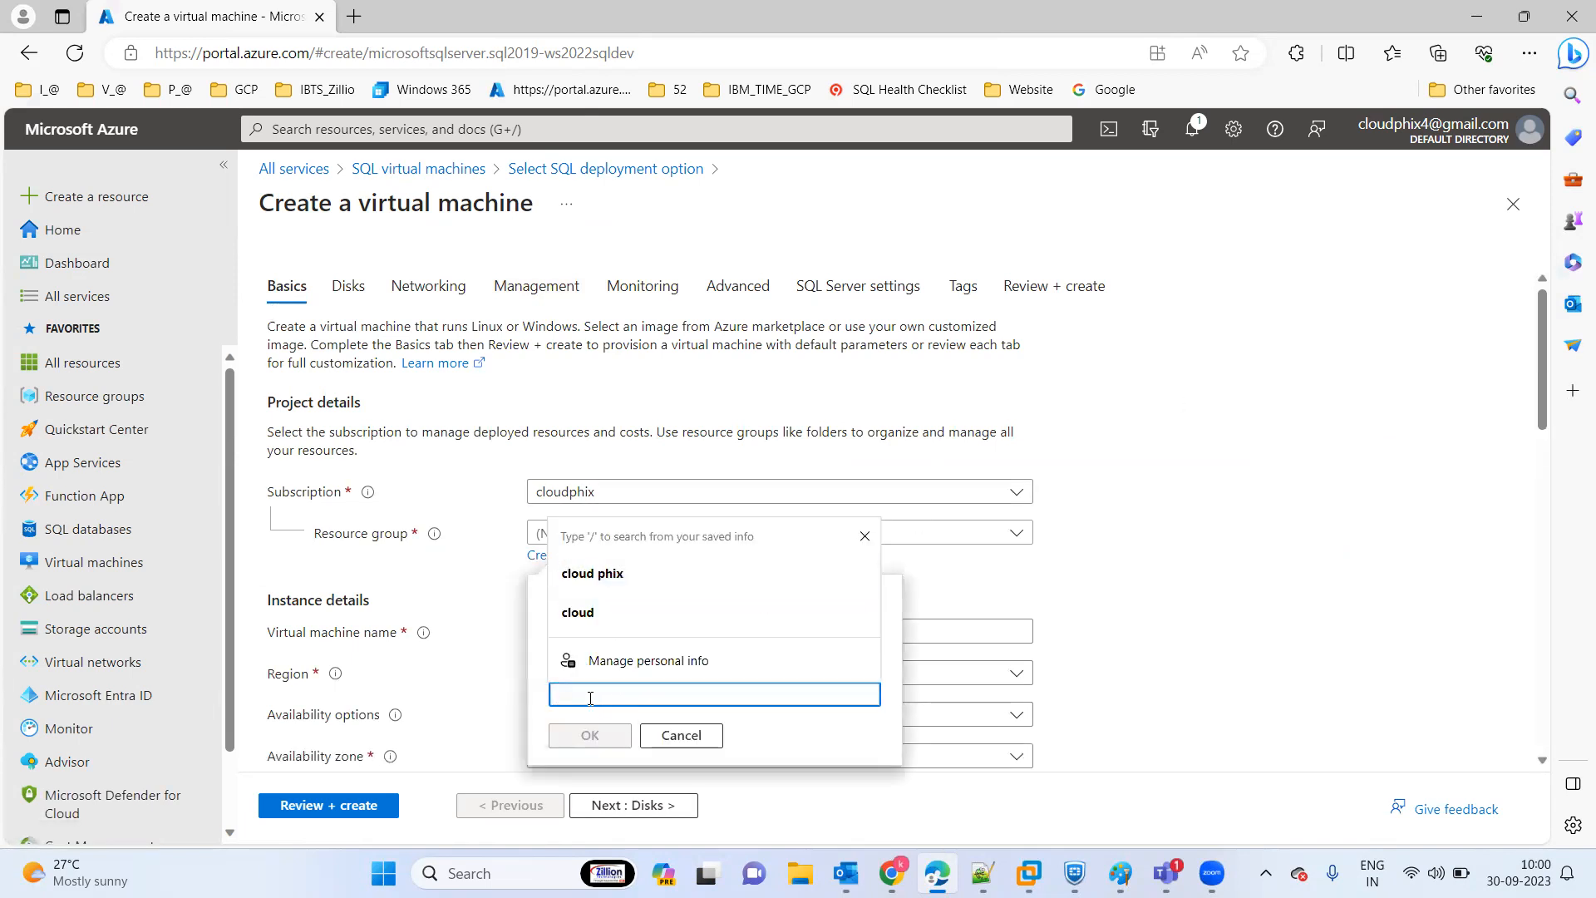
text(P2S-RG)
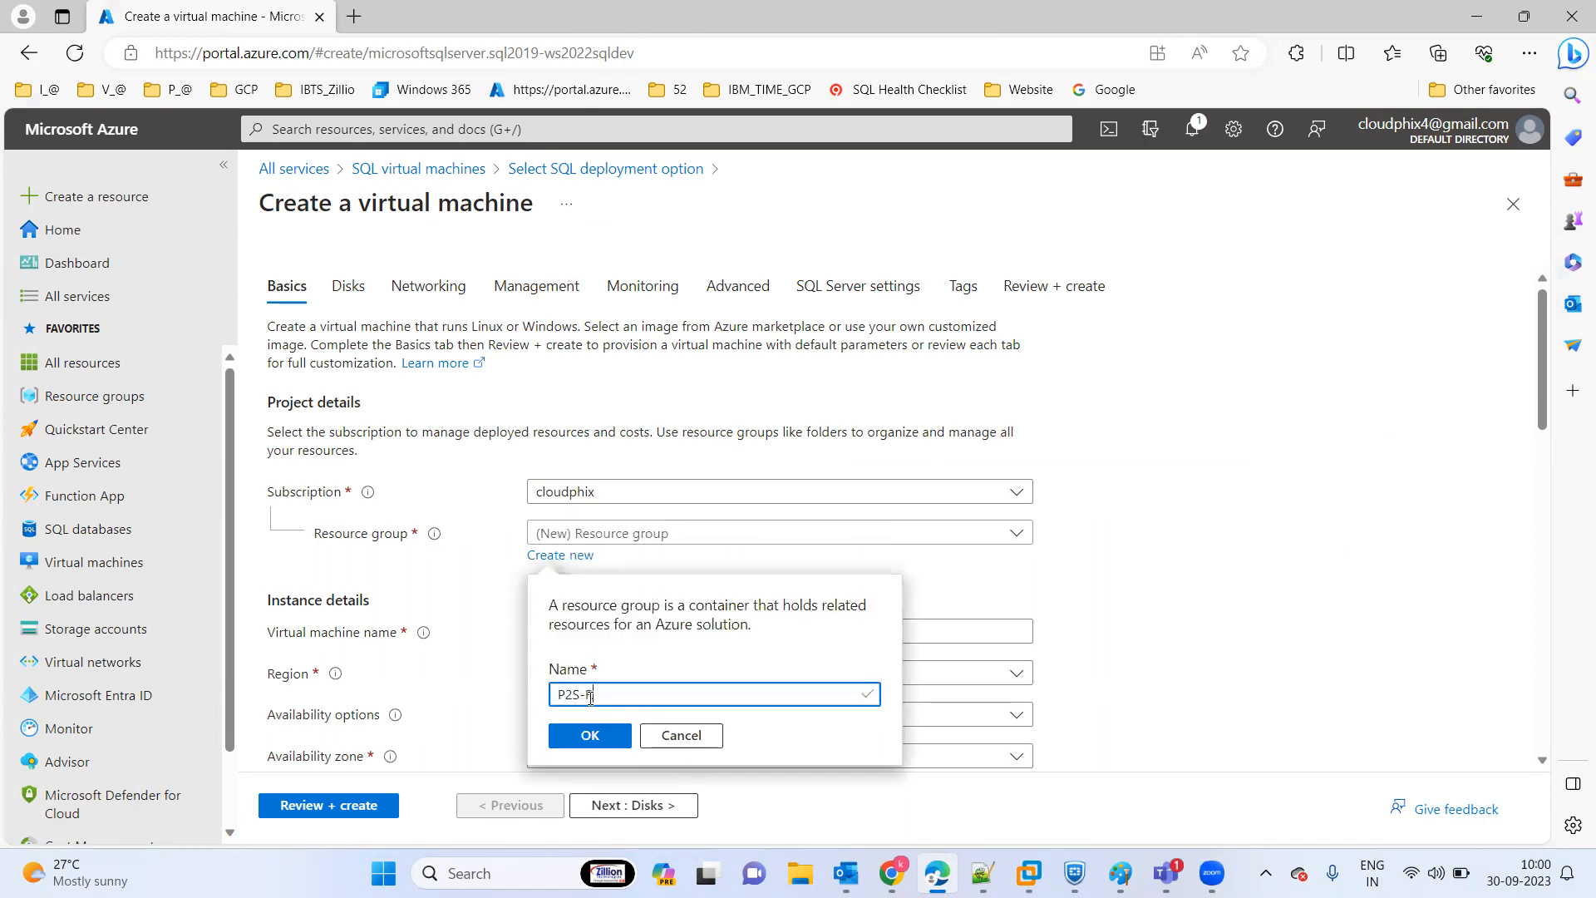
click(593, 739)
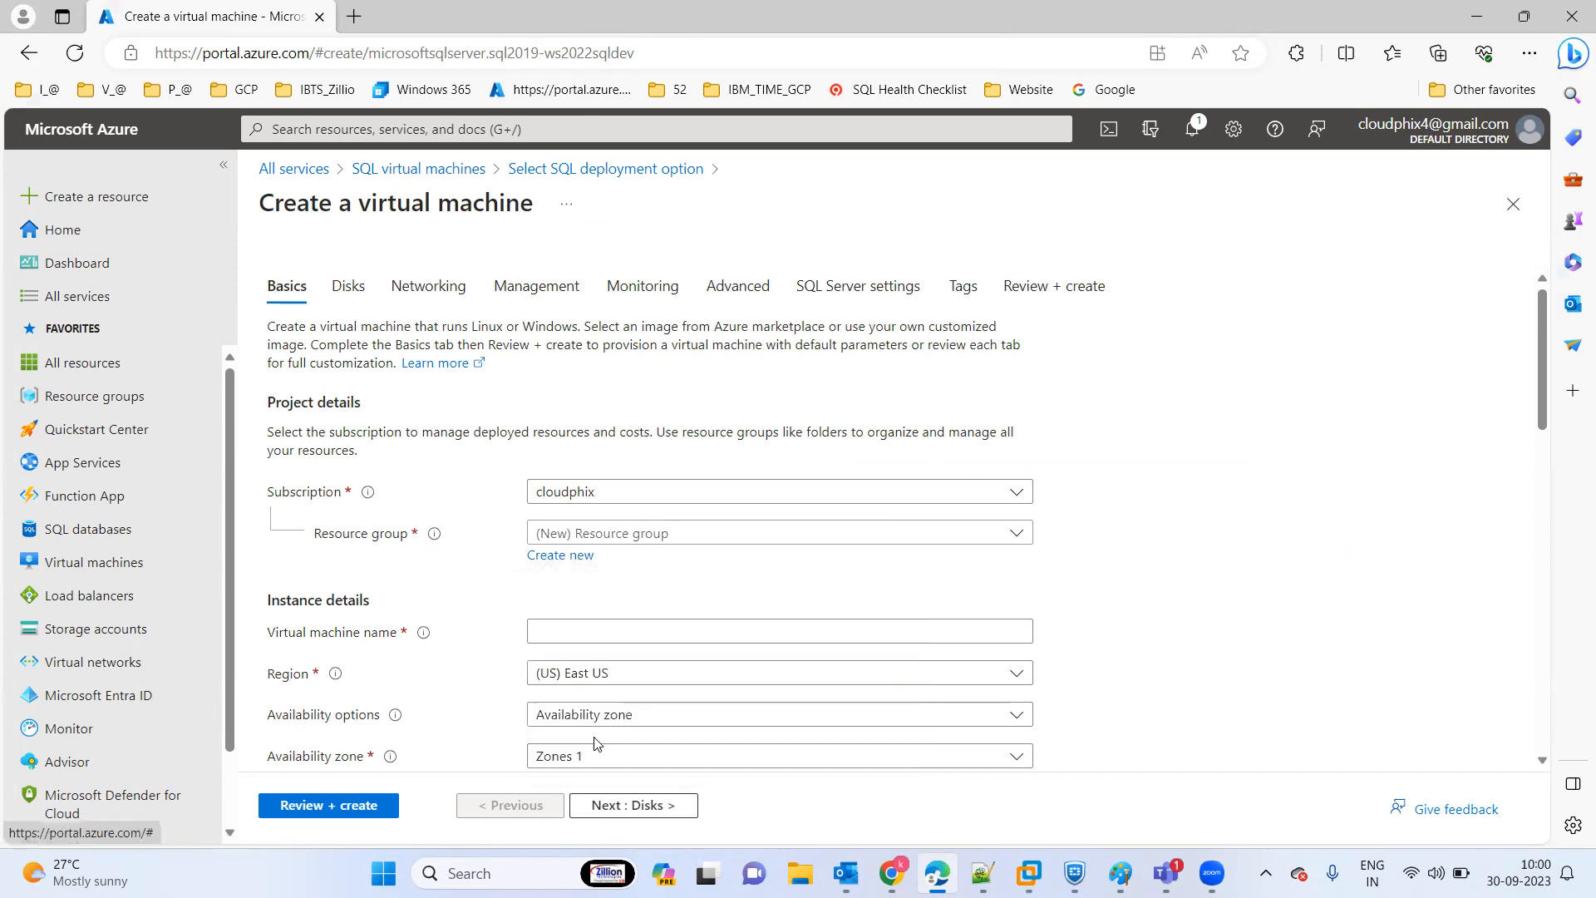
click(562, 634)
text(p2ssqlvm)
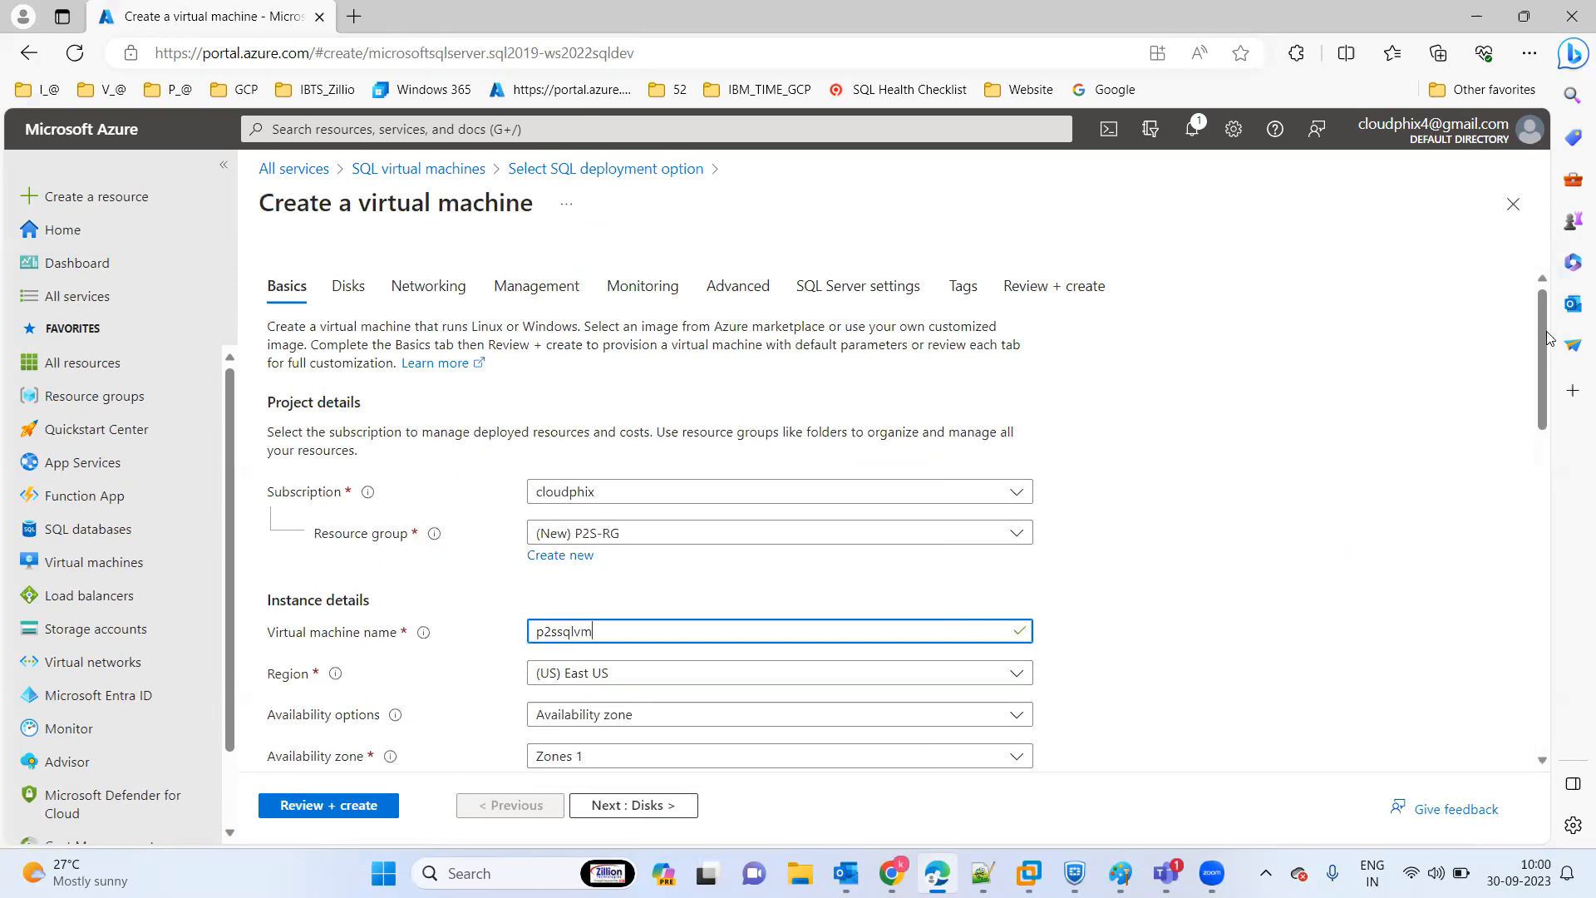
- Set the availability options to No infrastructure redundancy required and the security type to Standard
scroll(1550, 358, down, 3)
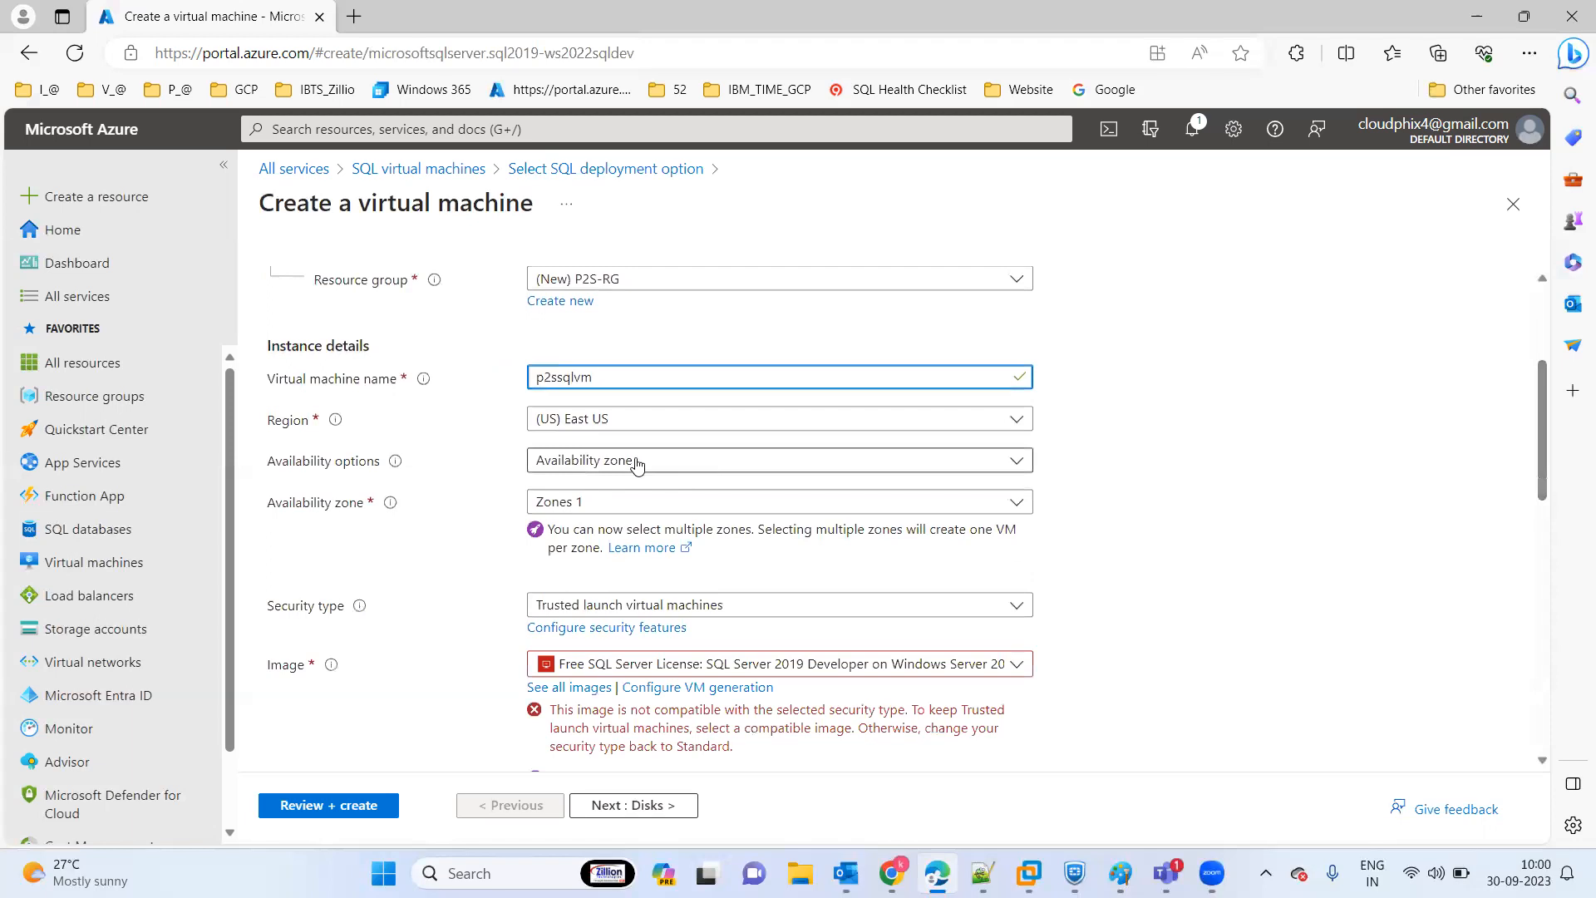
click(637, 464)
click(593, 489)
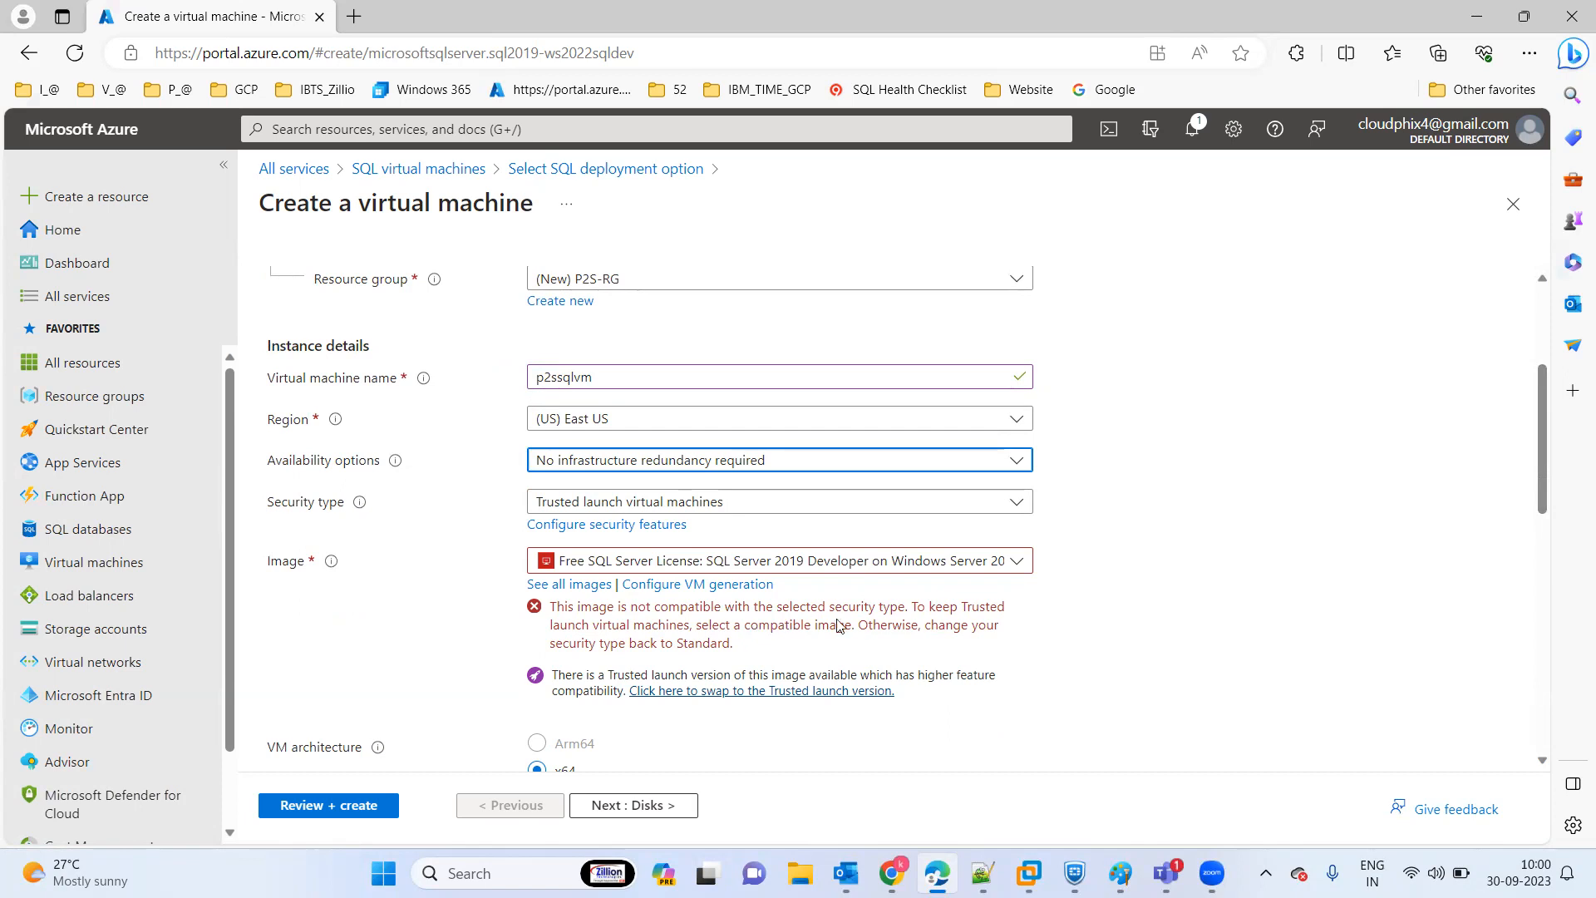
click(640, 502)
click(570, 526)
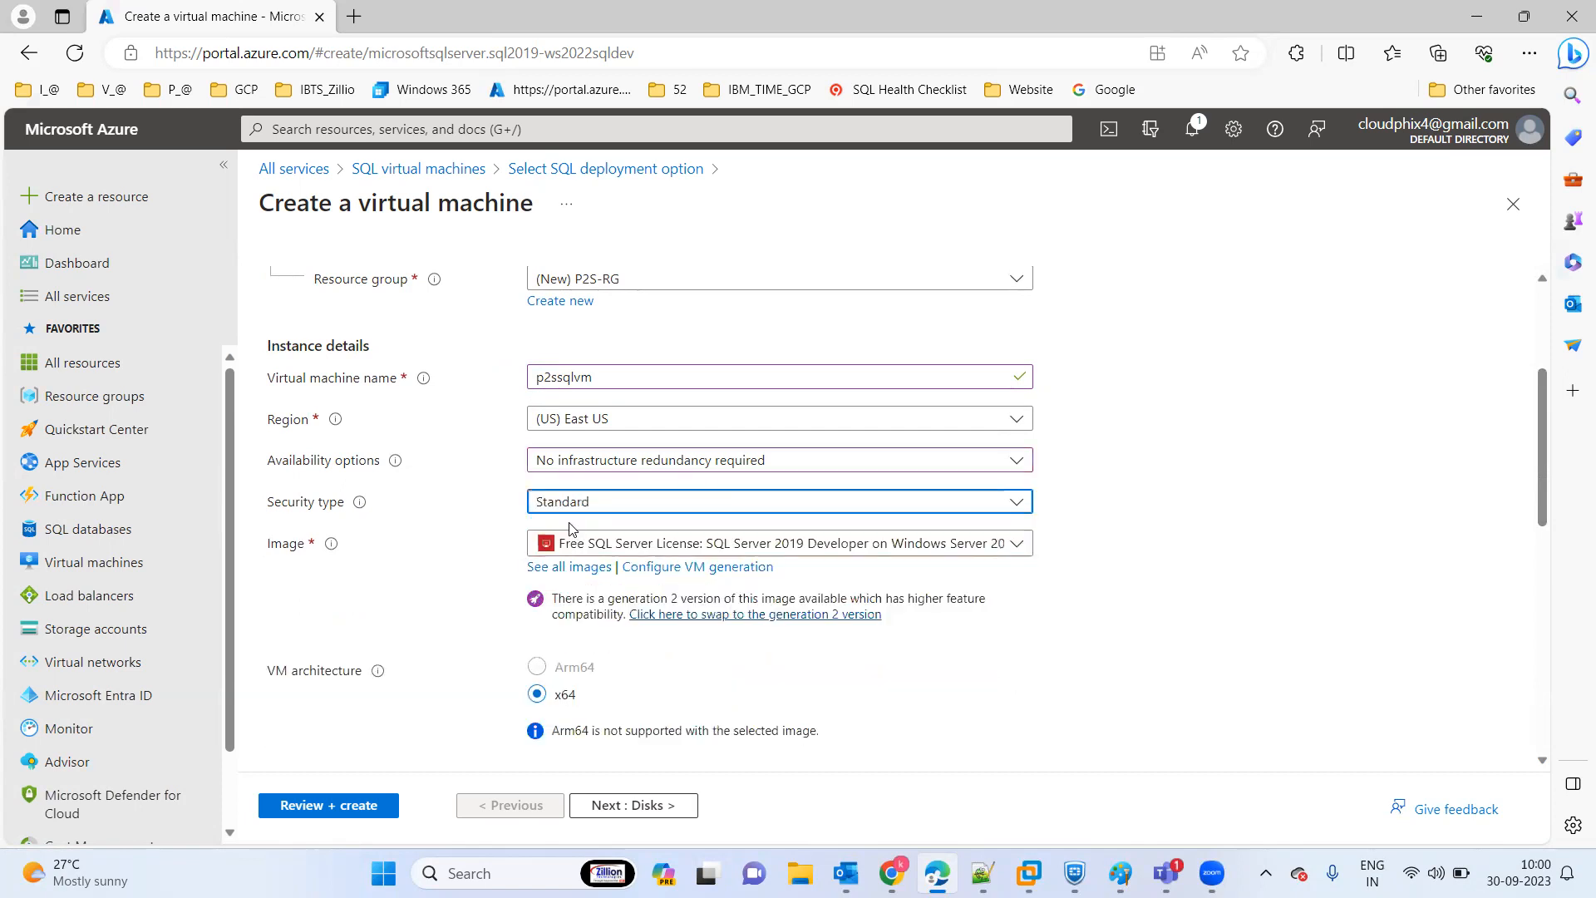
drag(1547, 405, 1547, 512)
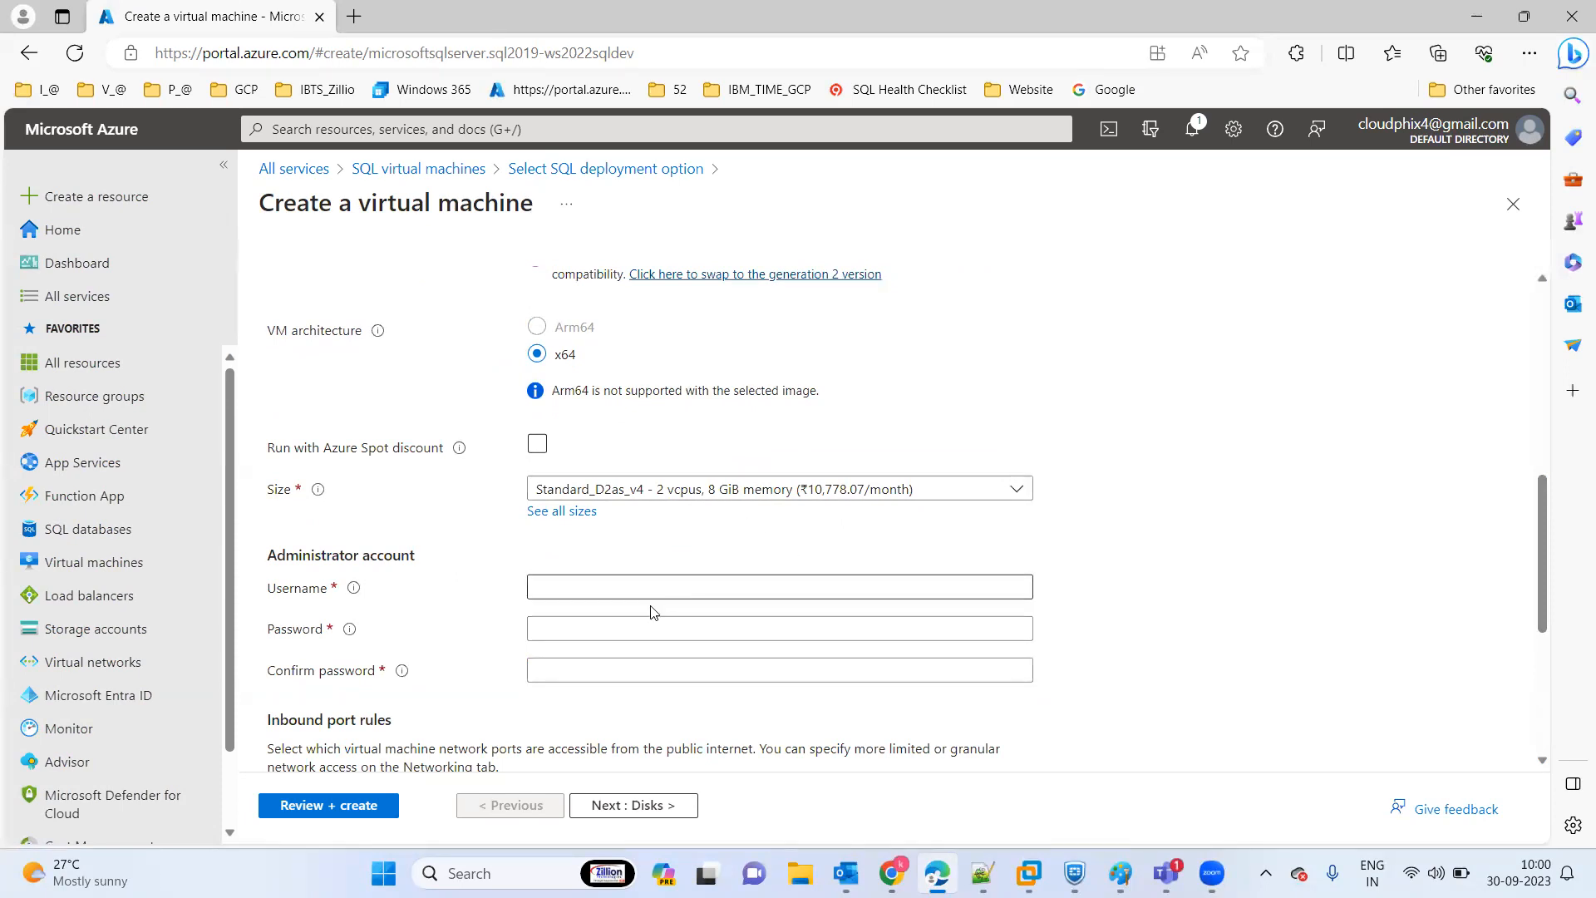
click(565, 588)
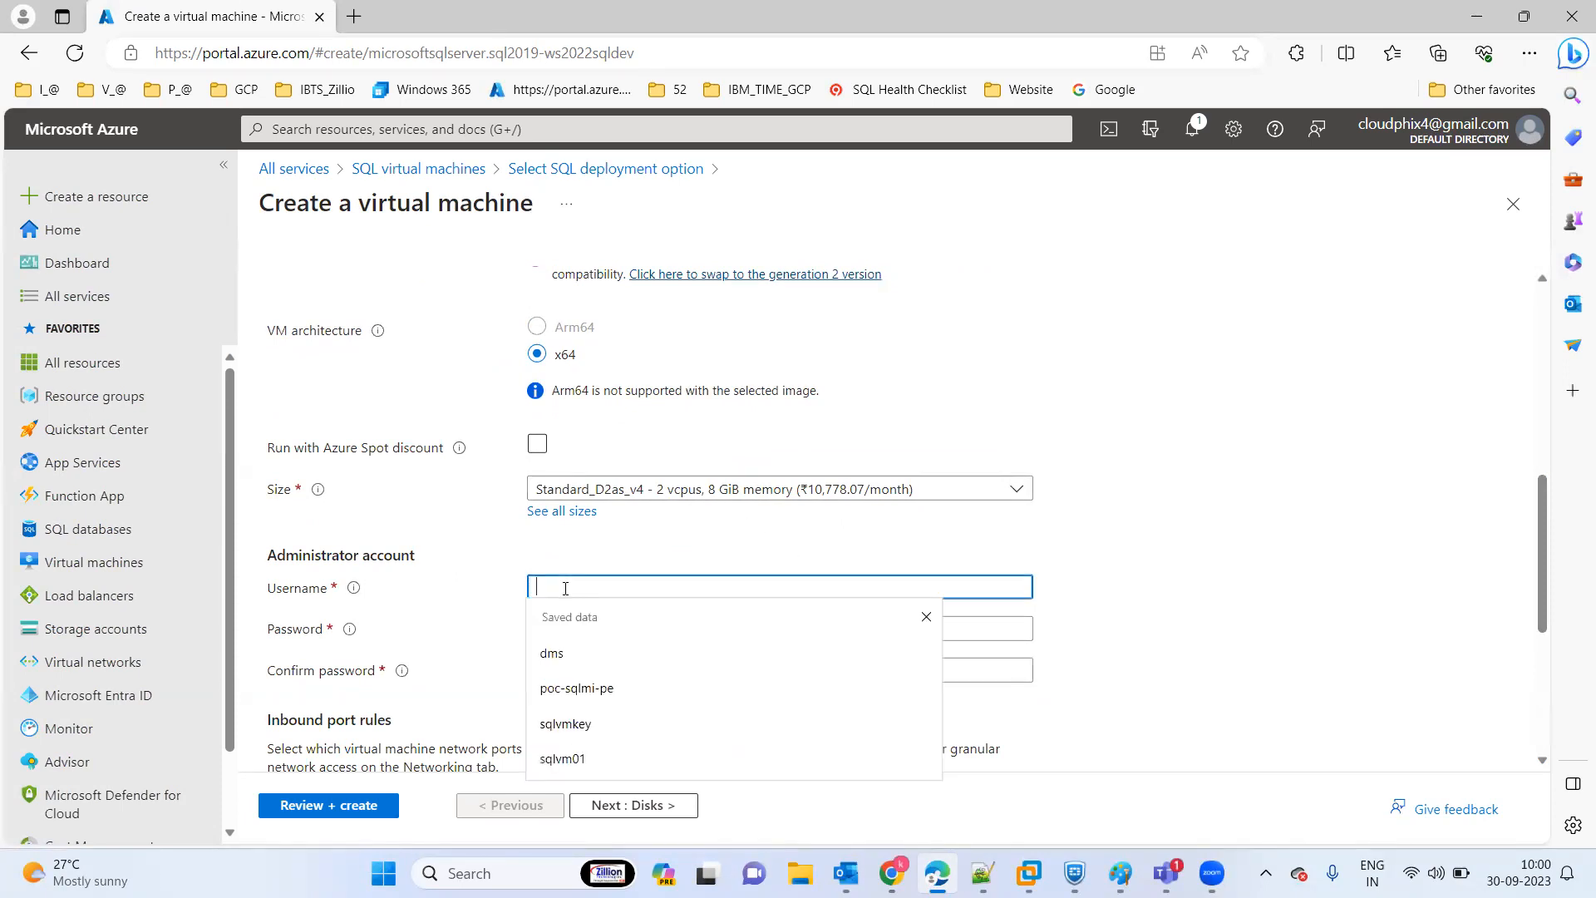
drag(1537, 540, 1540, 447)
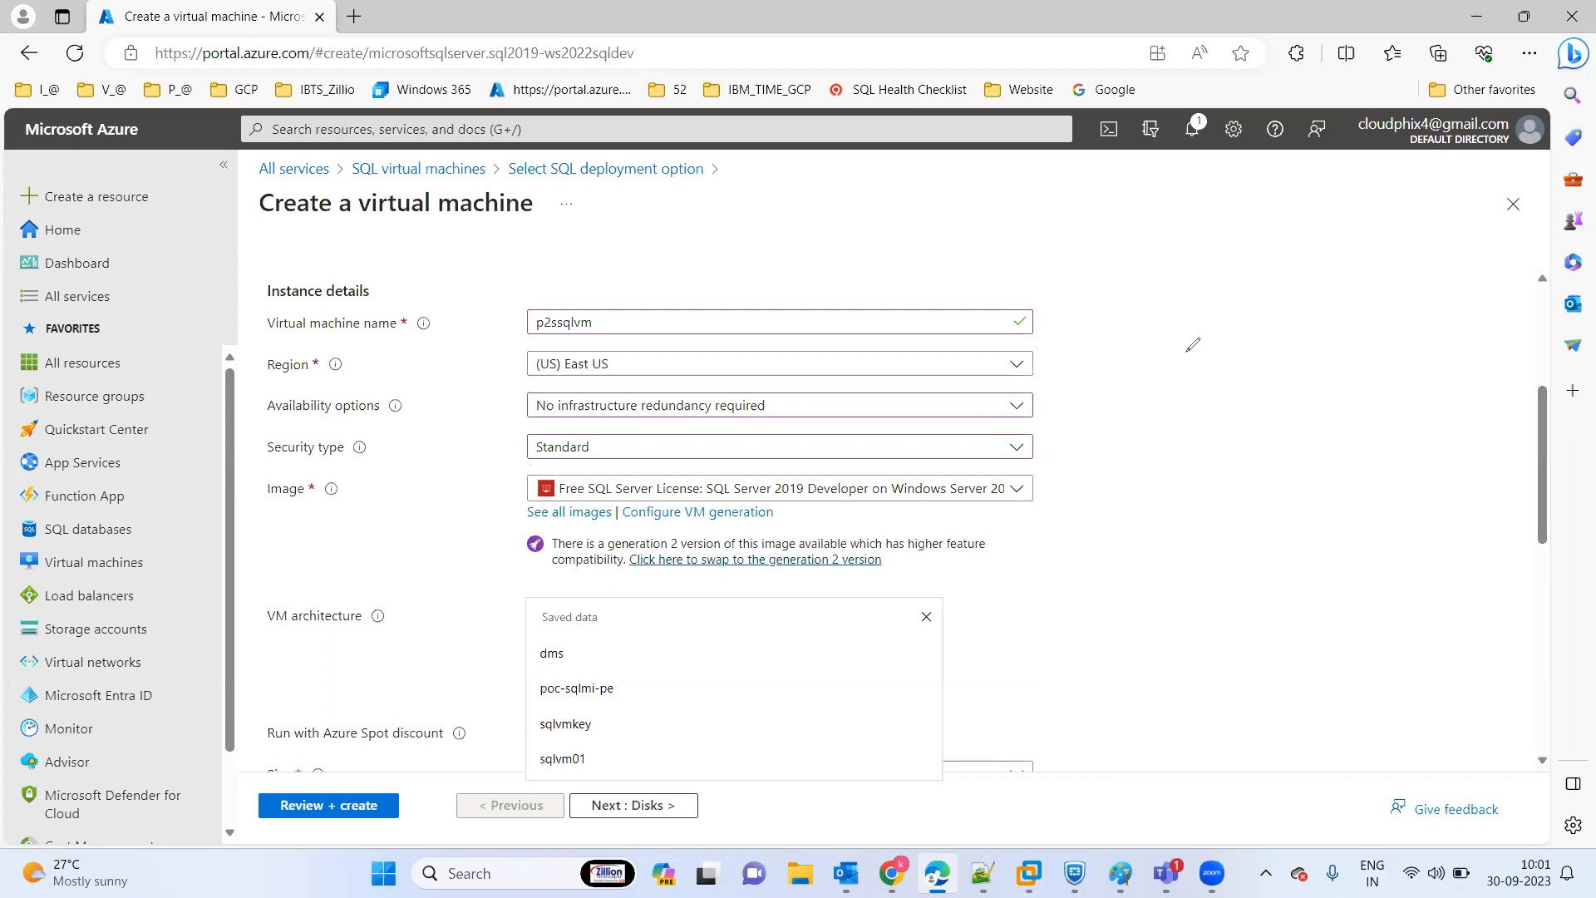
drag(1189, 247, 1193, 416)
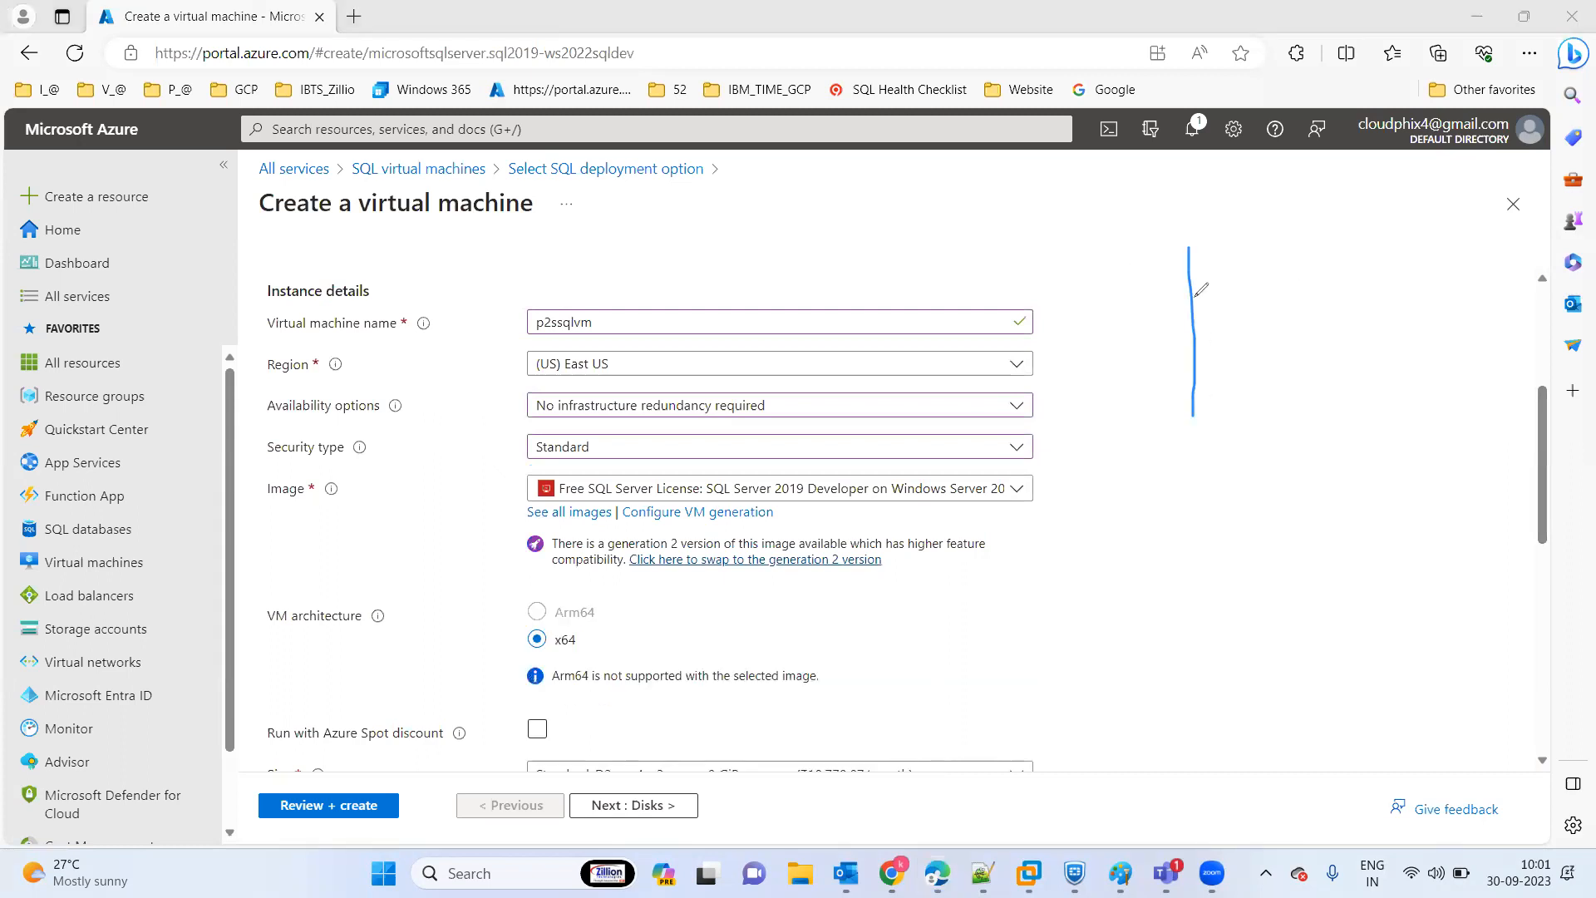
mouse_move(1189, 247)
mouse_down()
mouse_move(1364, 239)
mouse_move(1479, 452)
mouse_move(1281, 488)
mouse_move(1190, 394)
mouse_up()
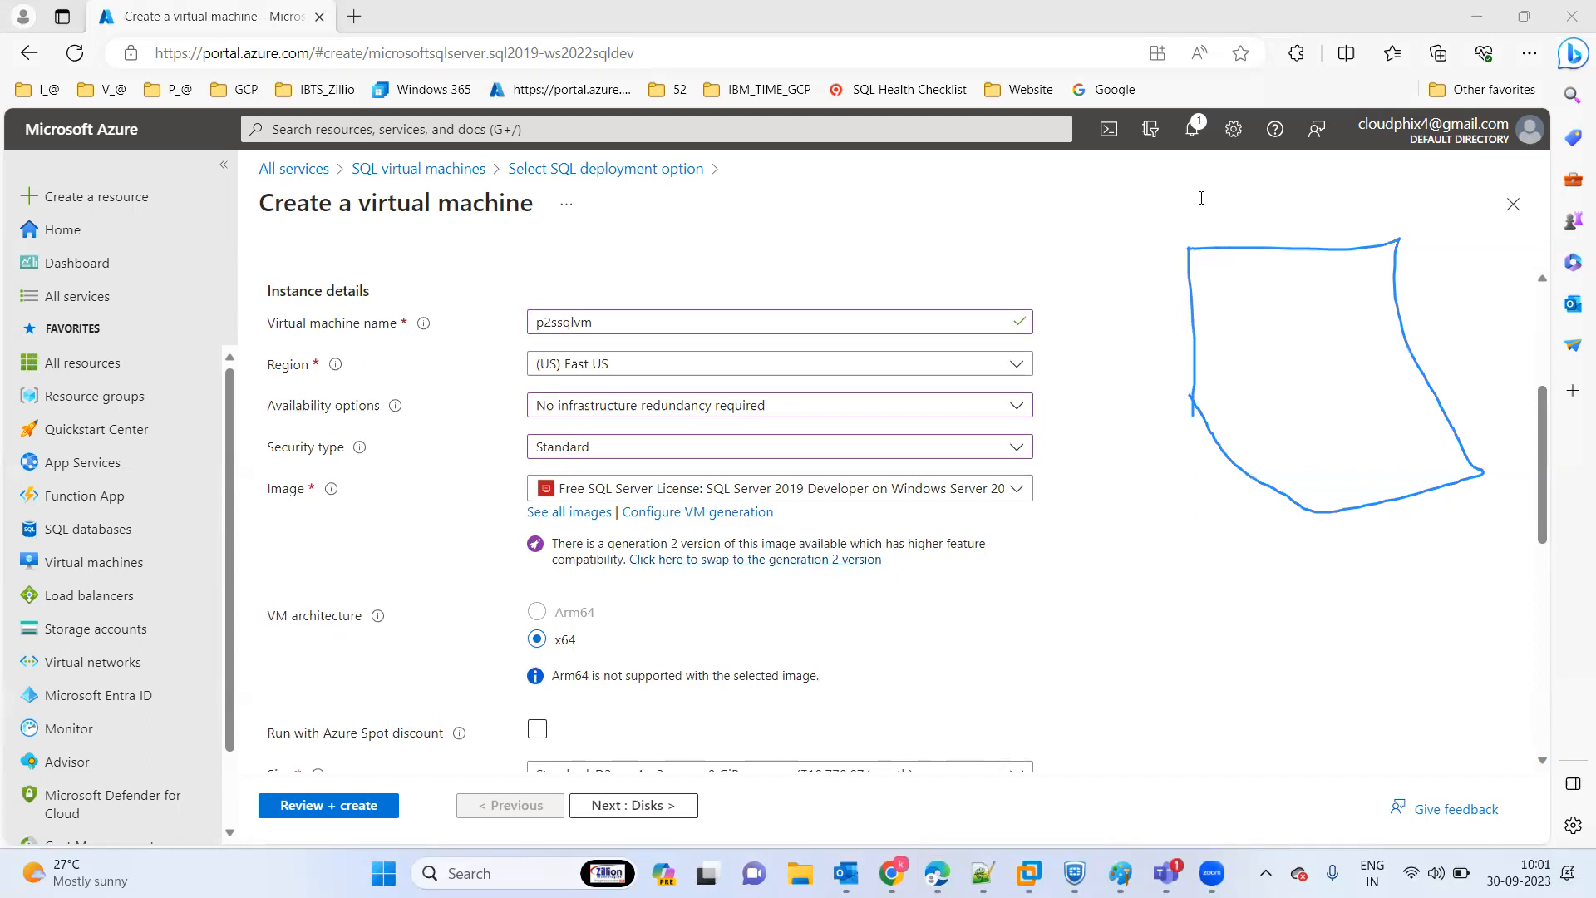
click(1347, 215)
text(Server /VM)
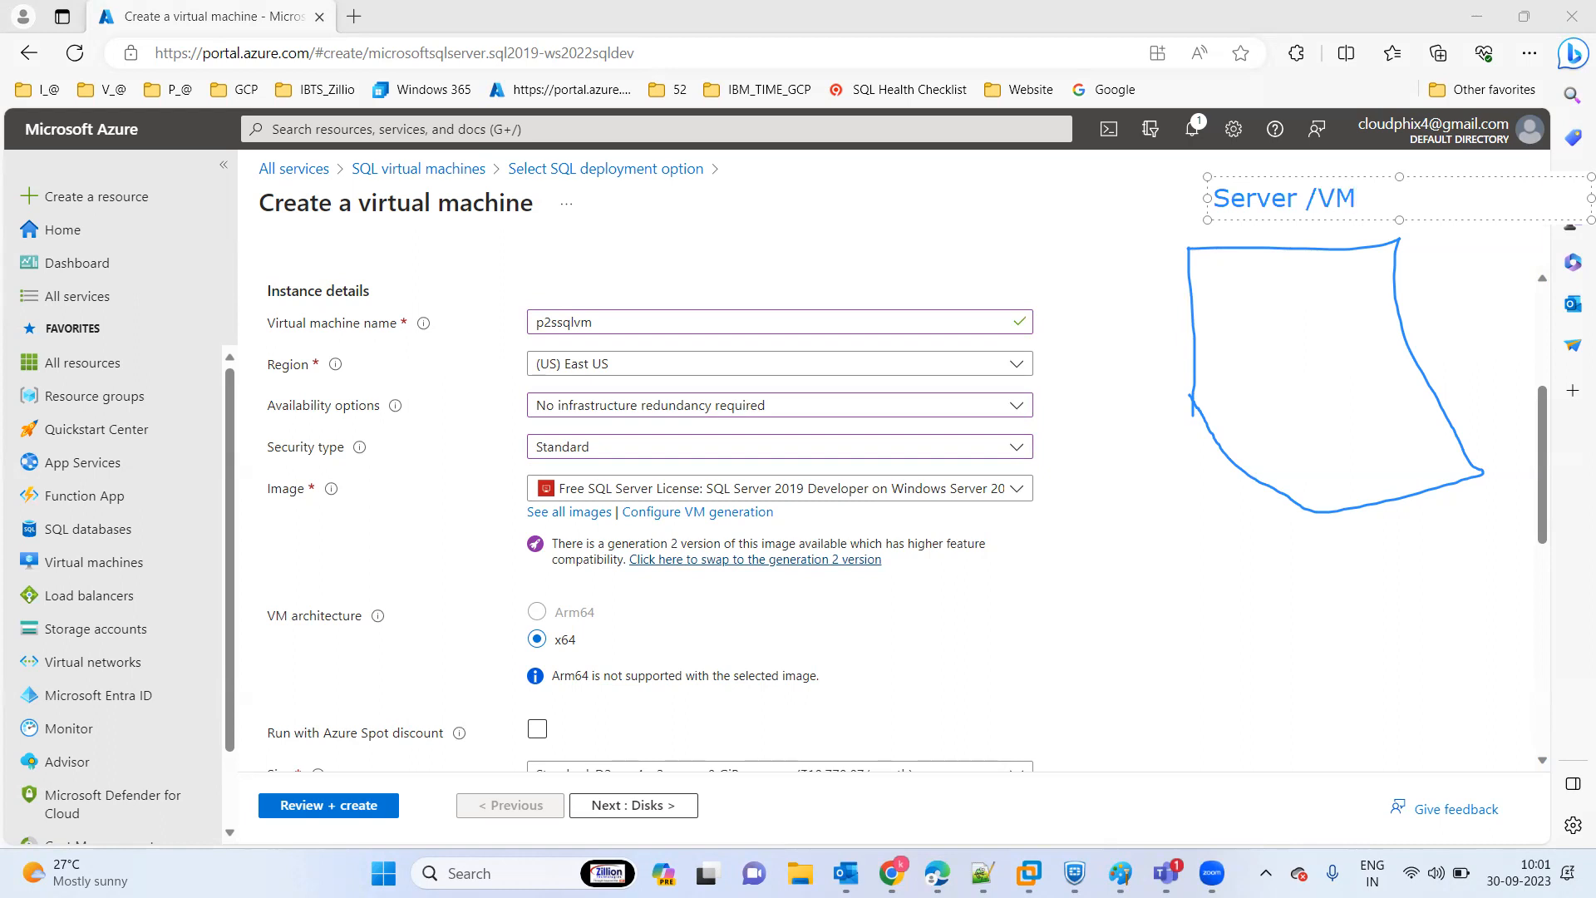
key(Escape)
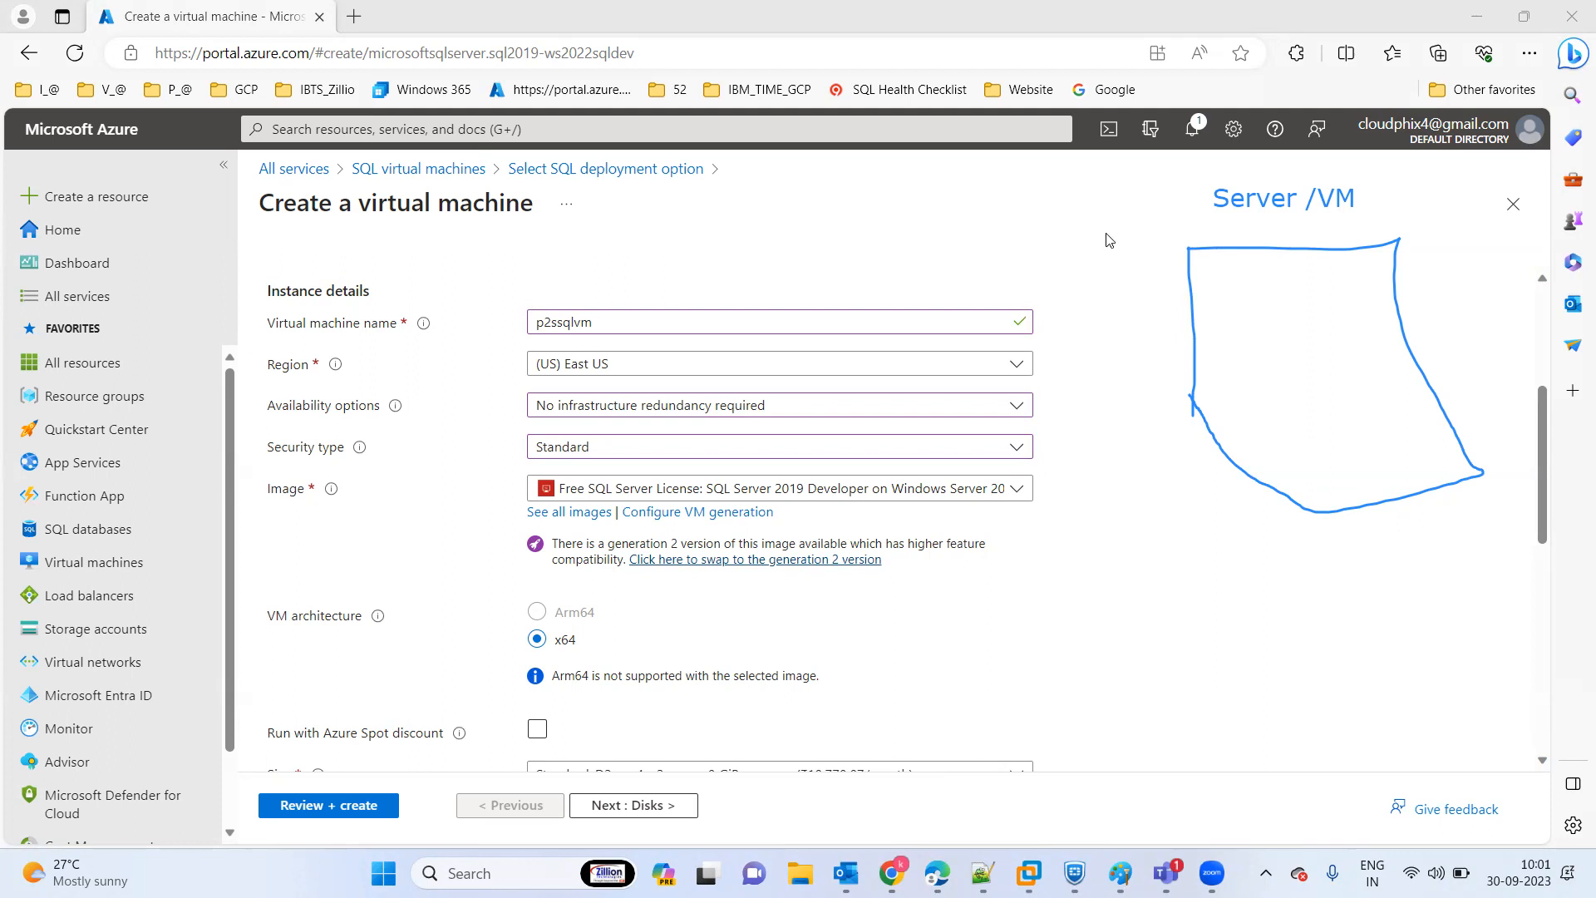
click(1300, 383)
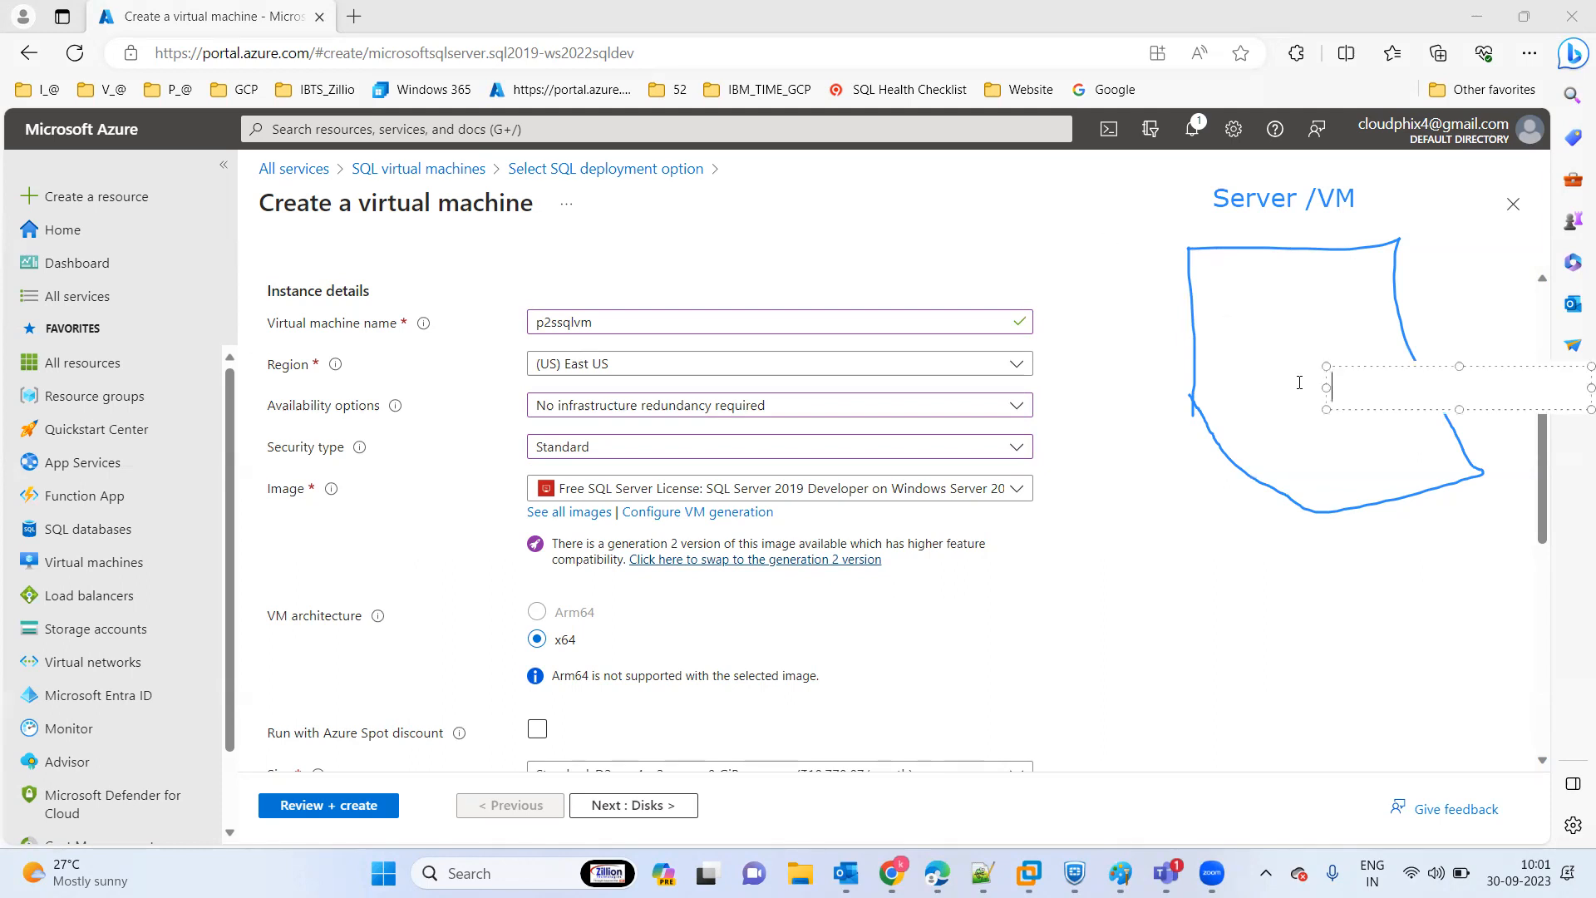
text(SQL Server )
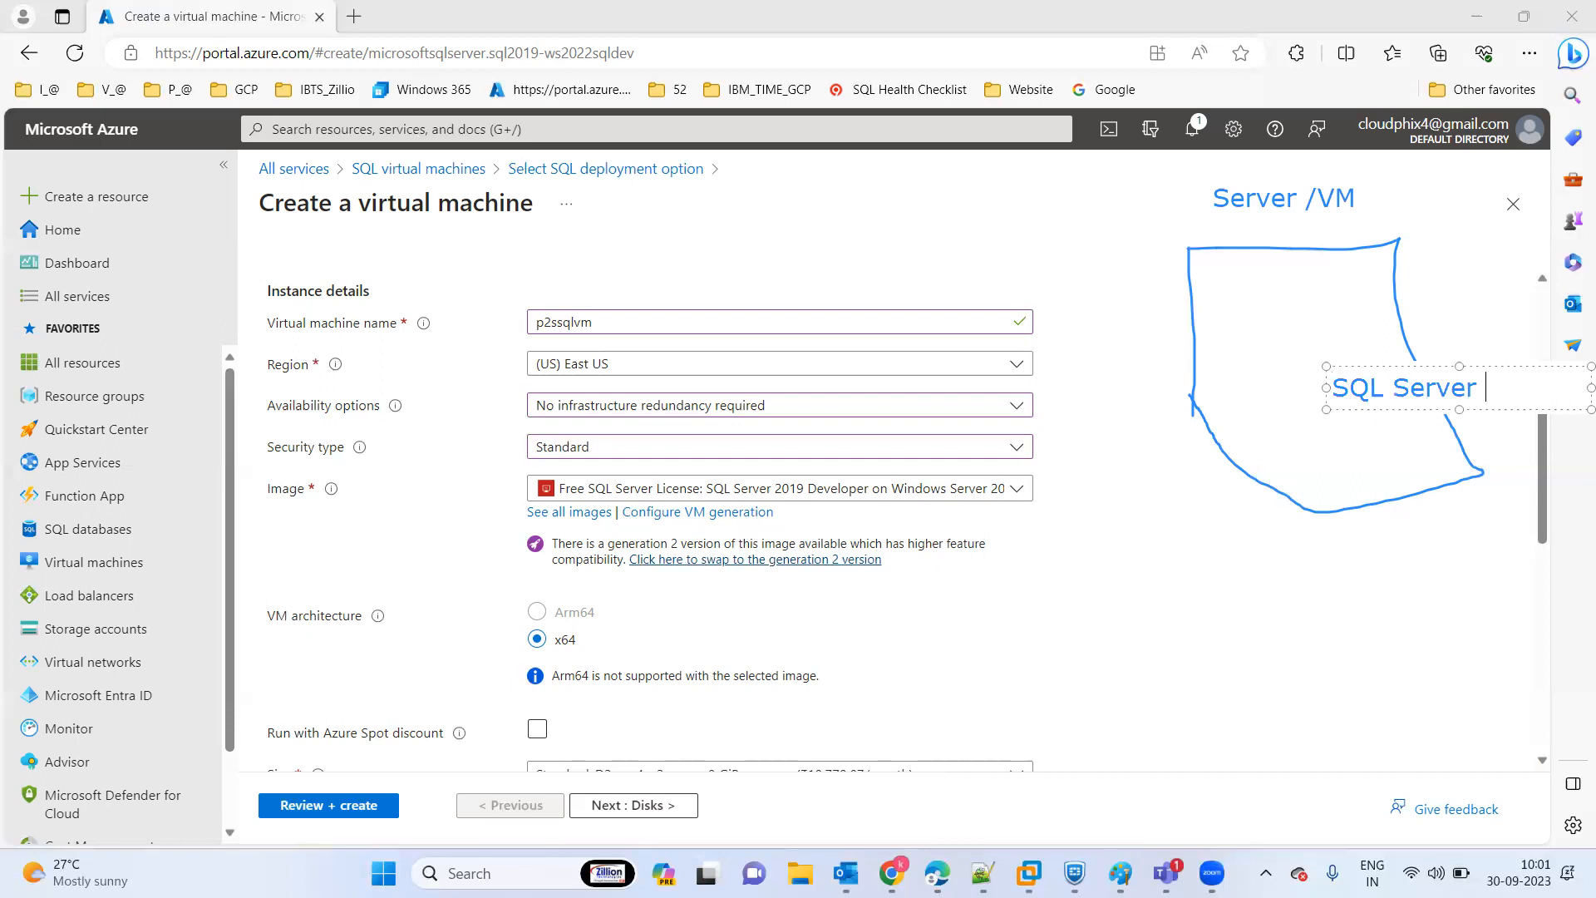
text(2019)
click(1240, 595)
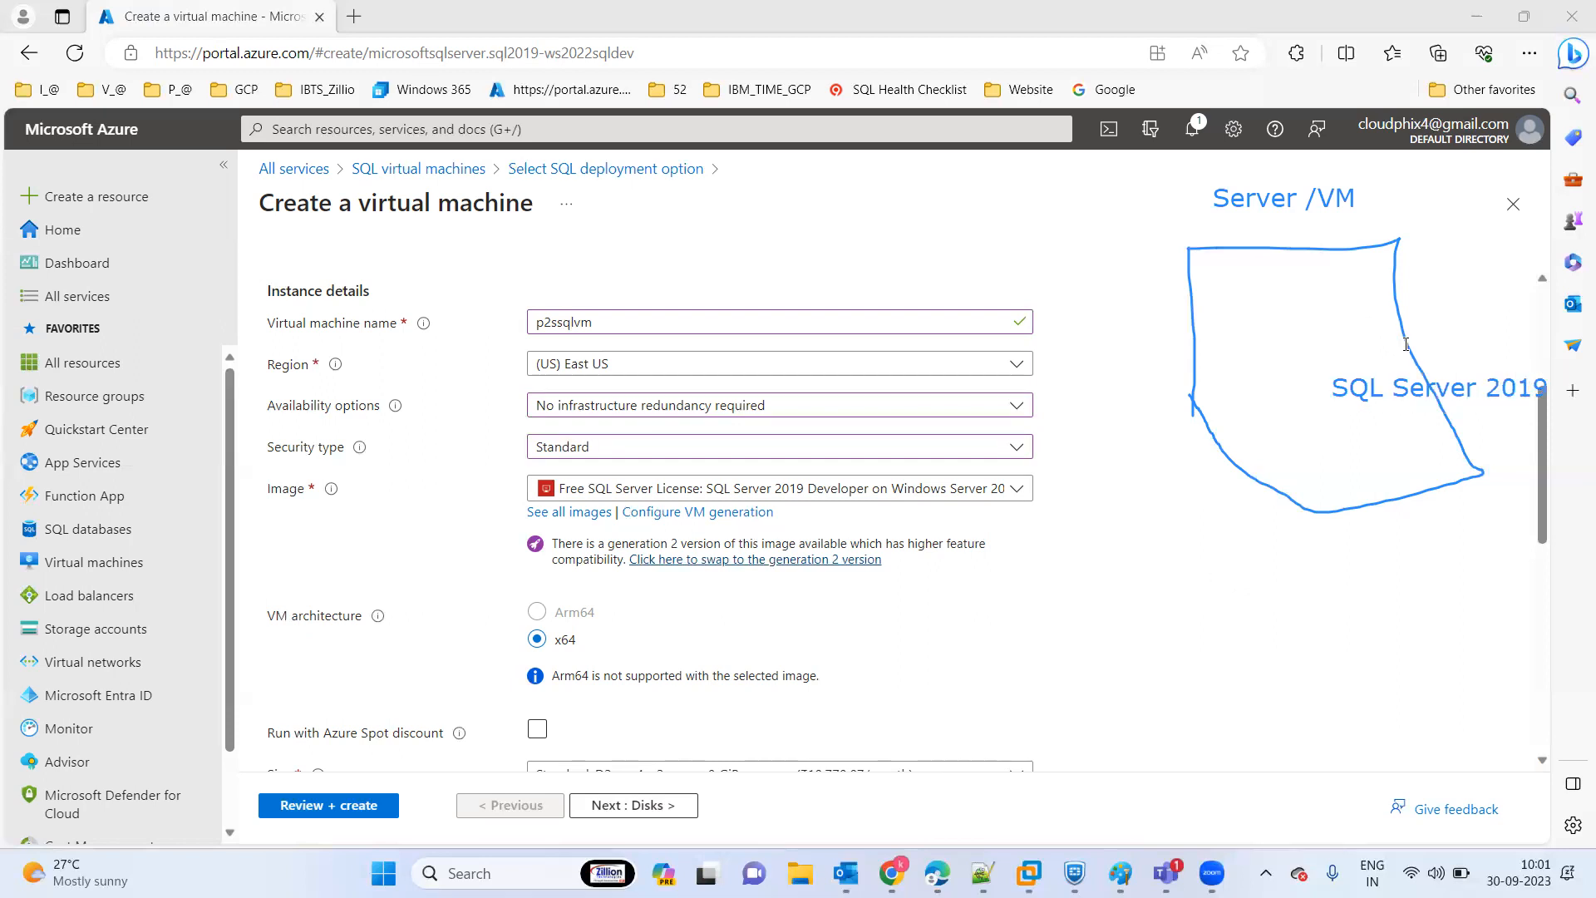
click(1282, 358)
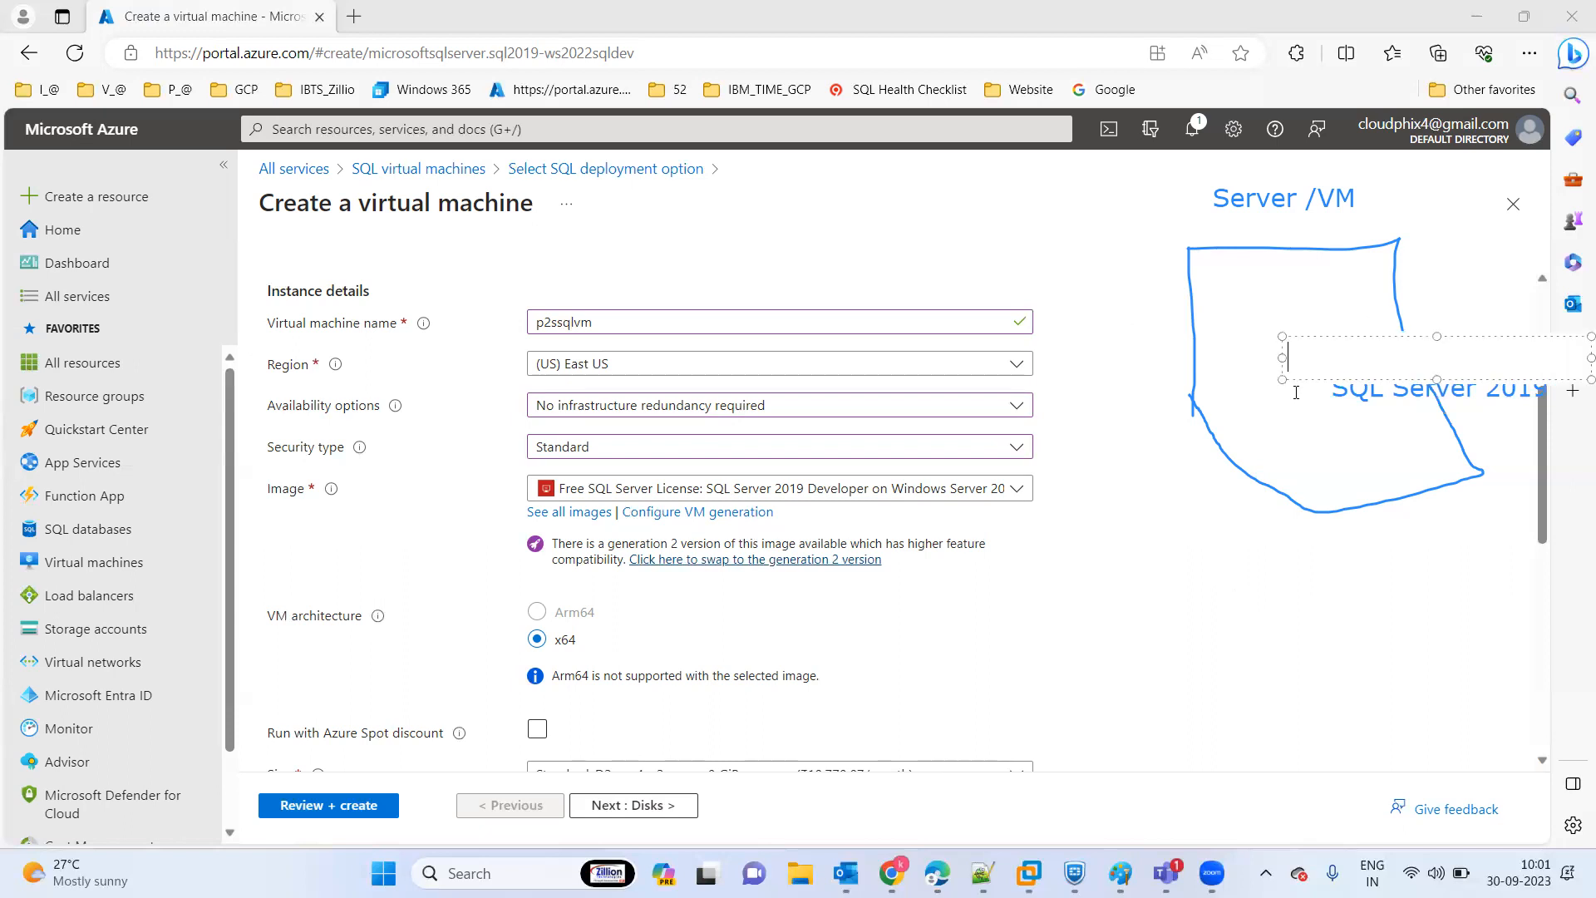
text(Free)
click(1326, 385)
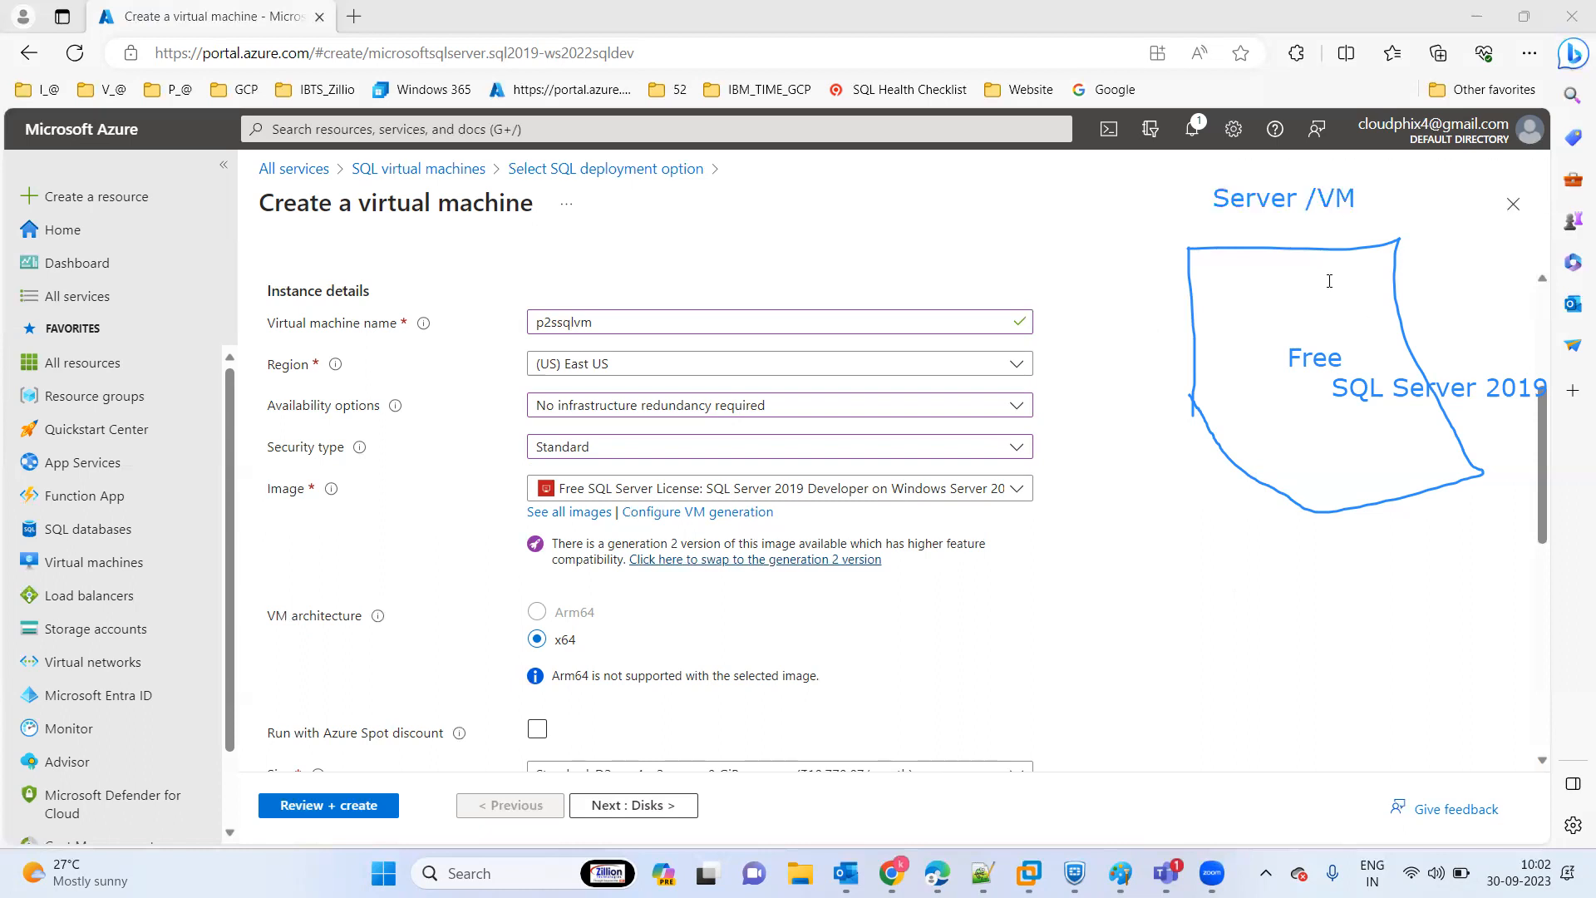
click(1294, 328)
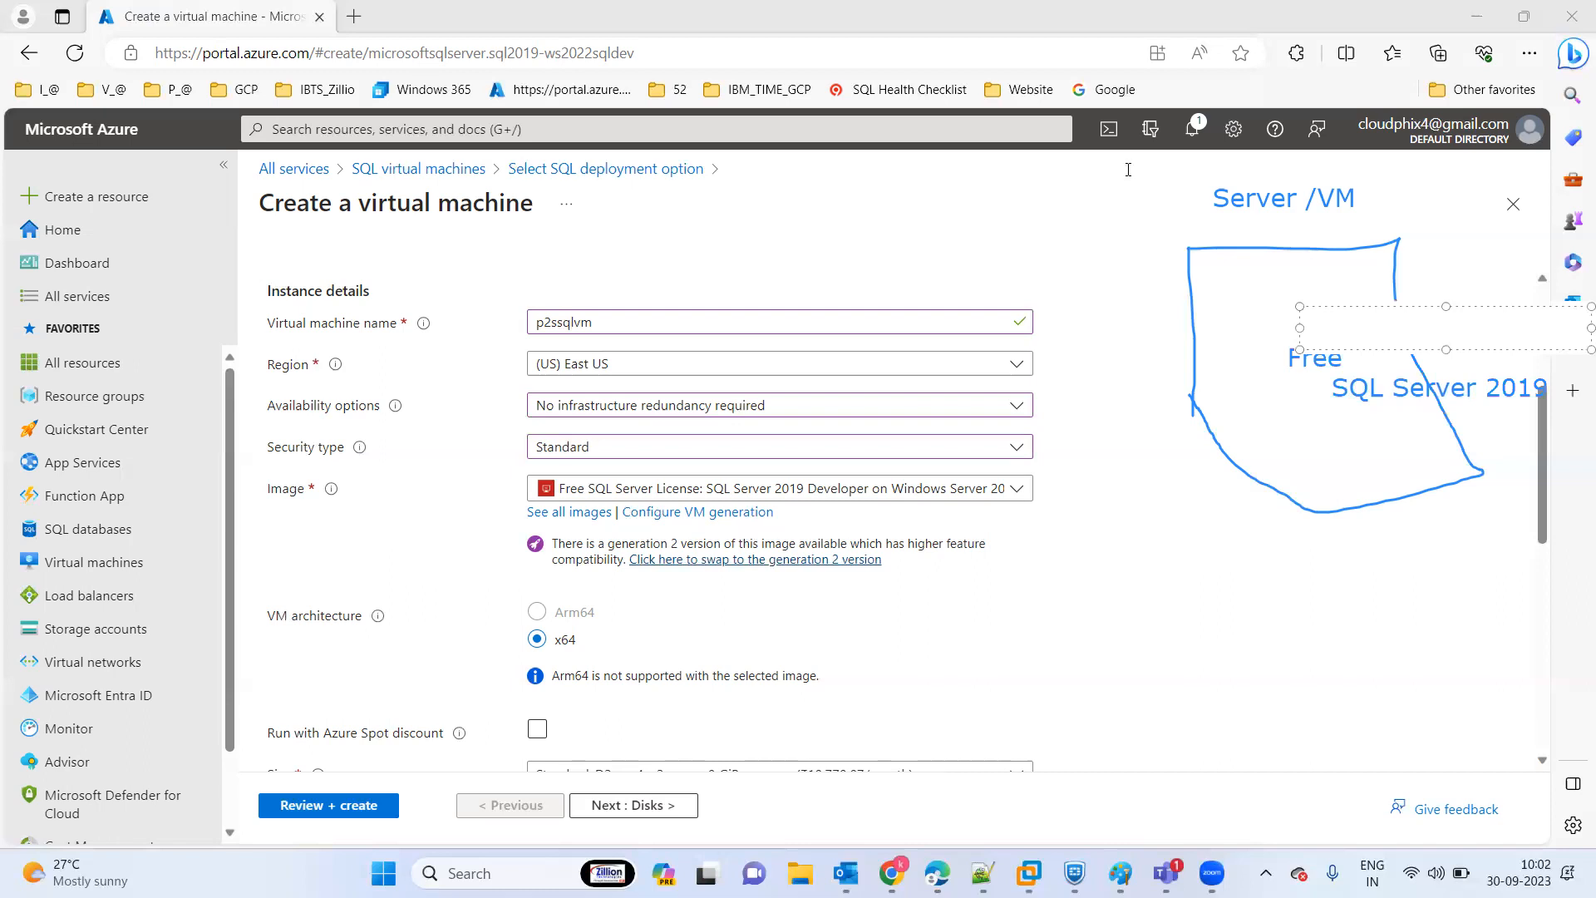
click(1150, 117)
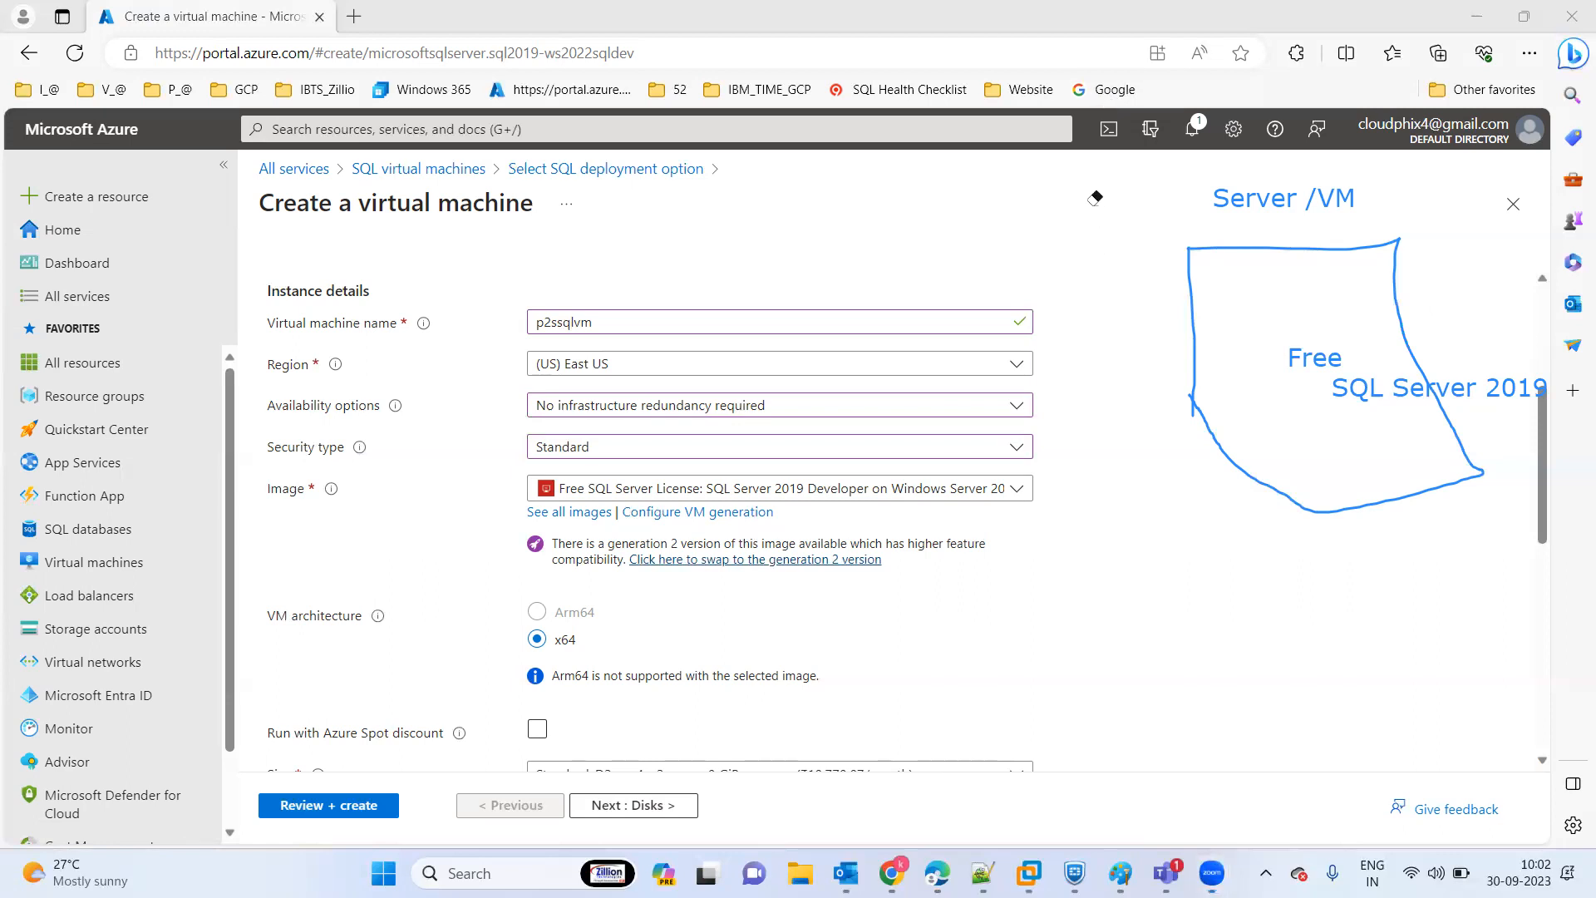
mouse_move(1142, 215)
mouse_down()
mouse_move(1383, 569)
mouse_move(1193, 258)
mouse_move(1186, 204)
mouse_up()
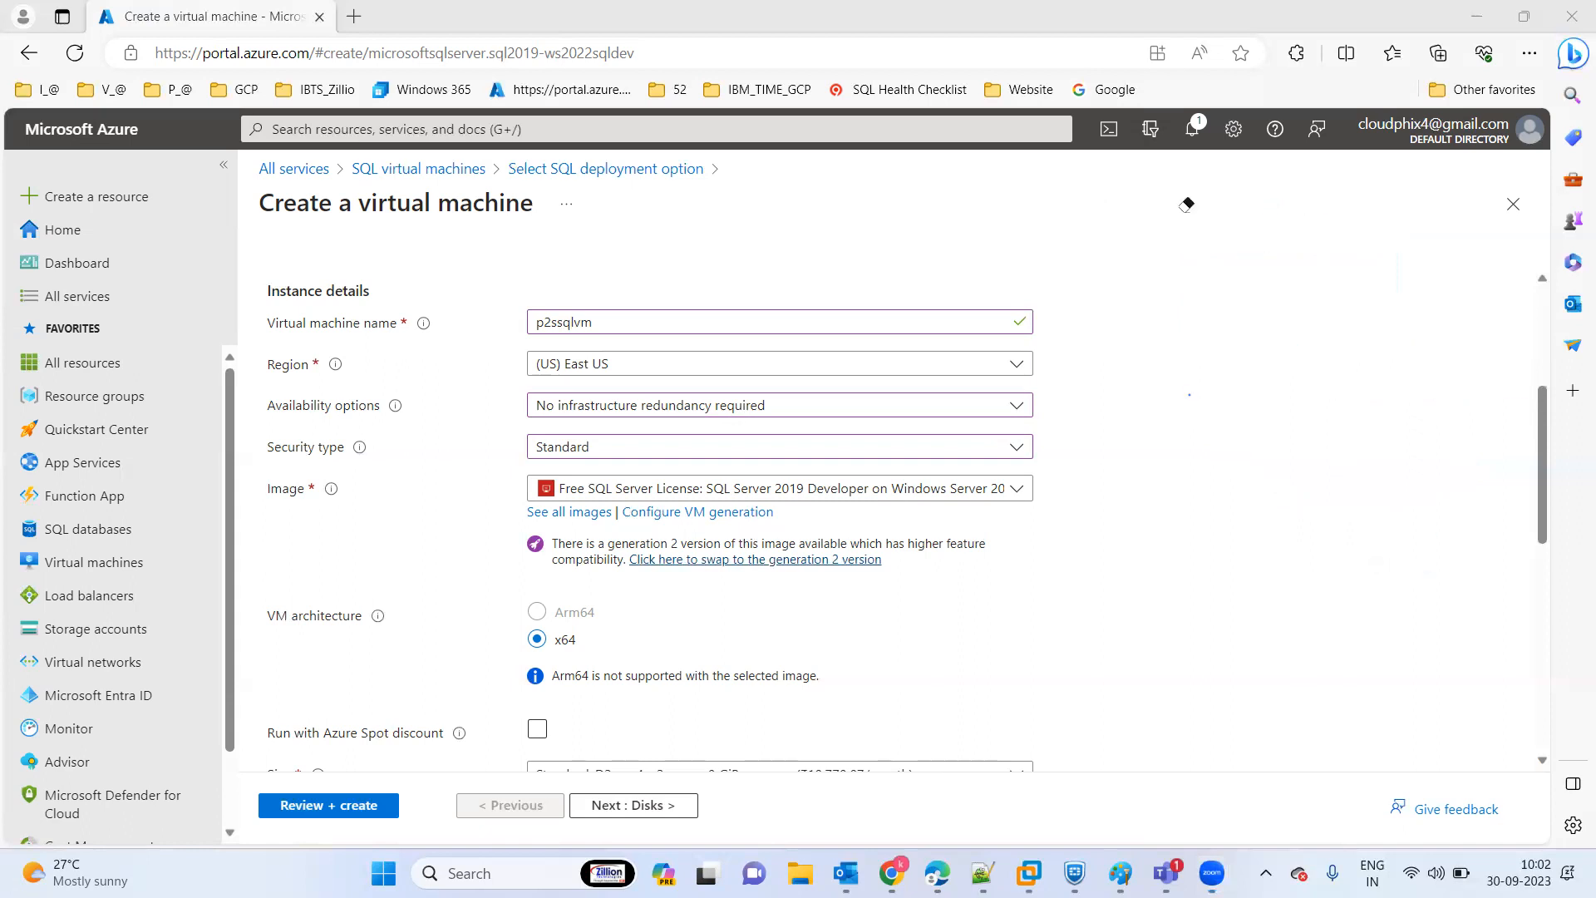
click(1149, 112)
click(1129, 453)
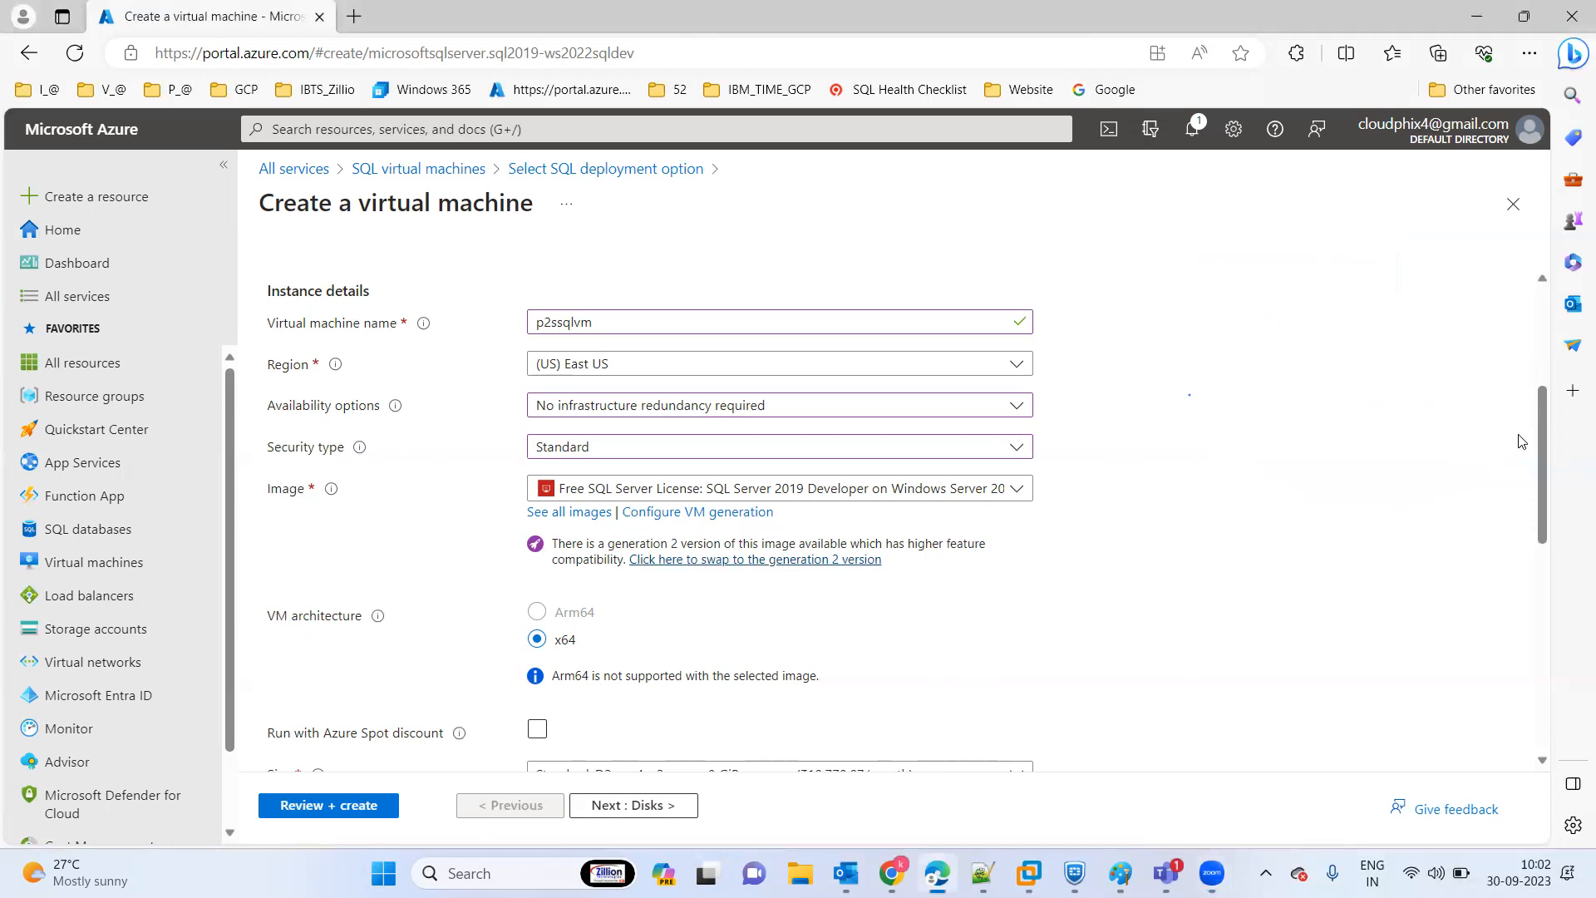
- Set the administrator username to sqladmin, then enter and confirm the administrator account password
drag(1541, 444, 1541, 559)
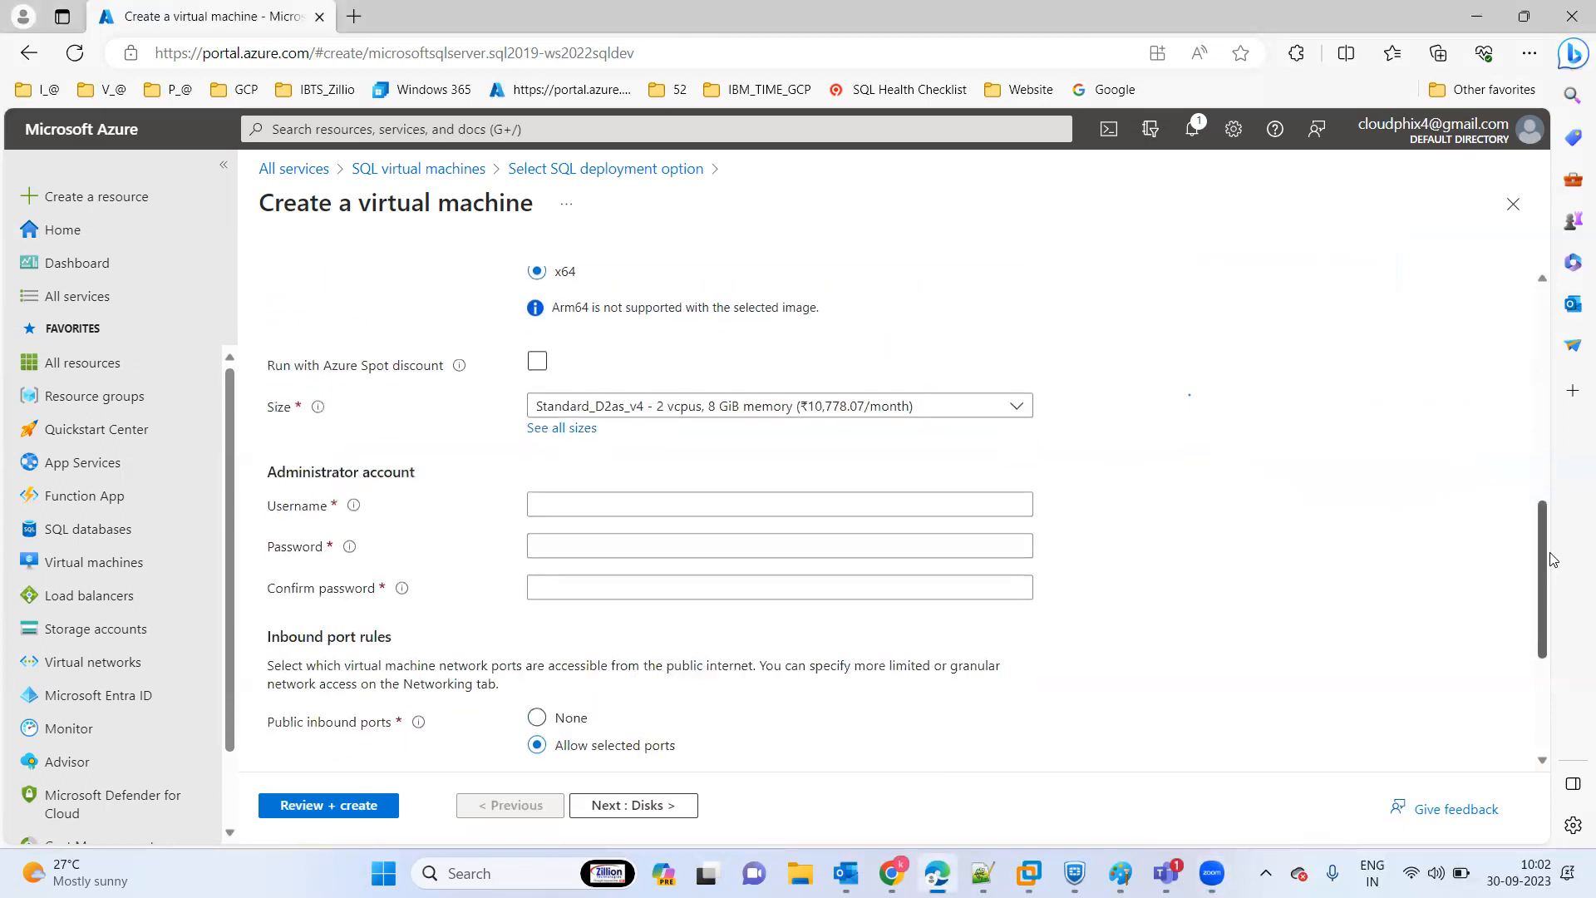
click(623, 509)
text(sqladmin)
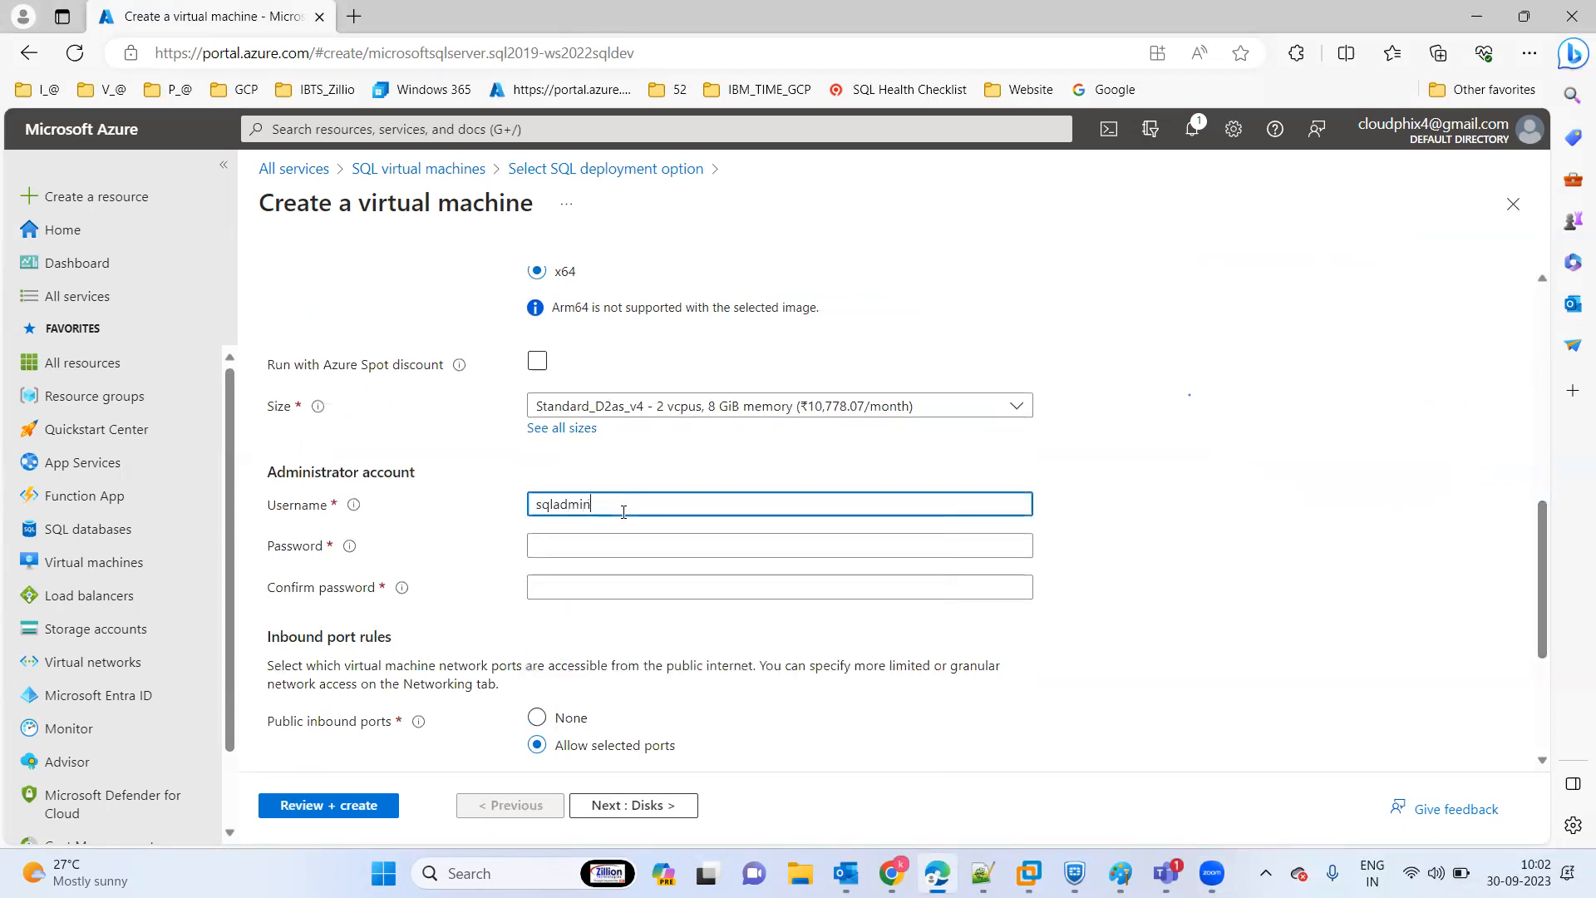
key(Tab)
text(********)
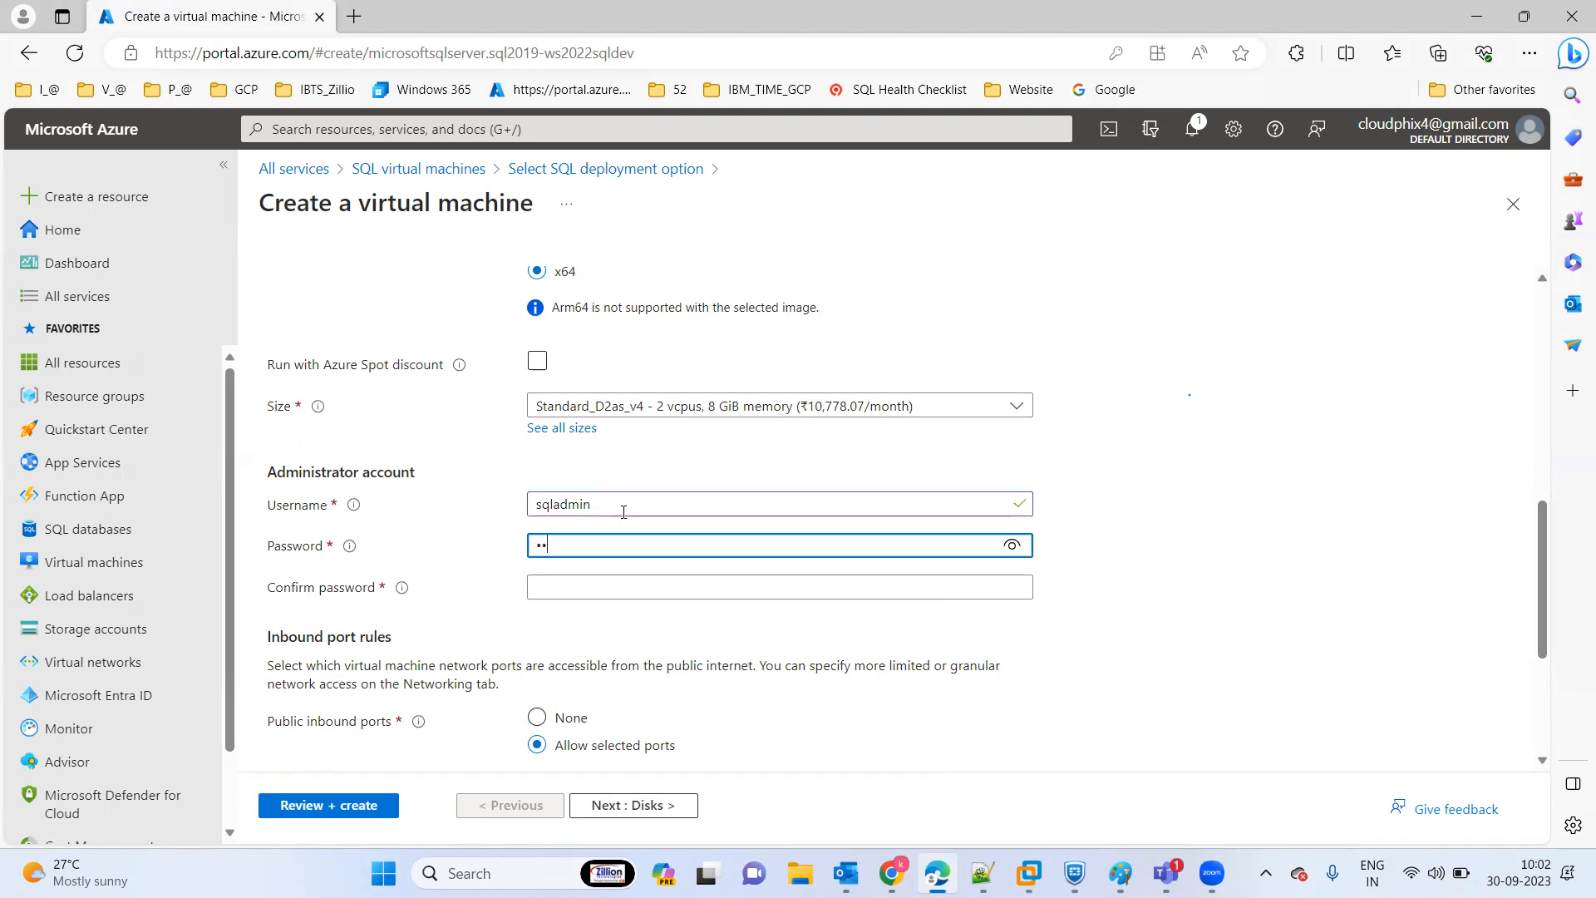
text(****)
key(Tab)
text(********)
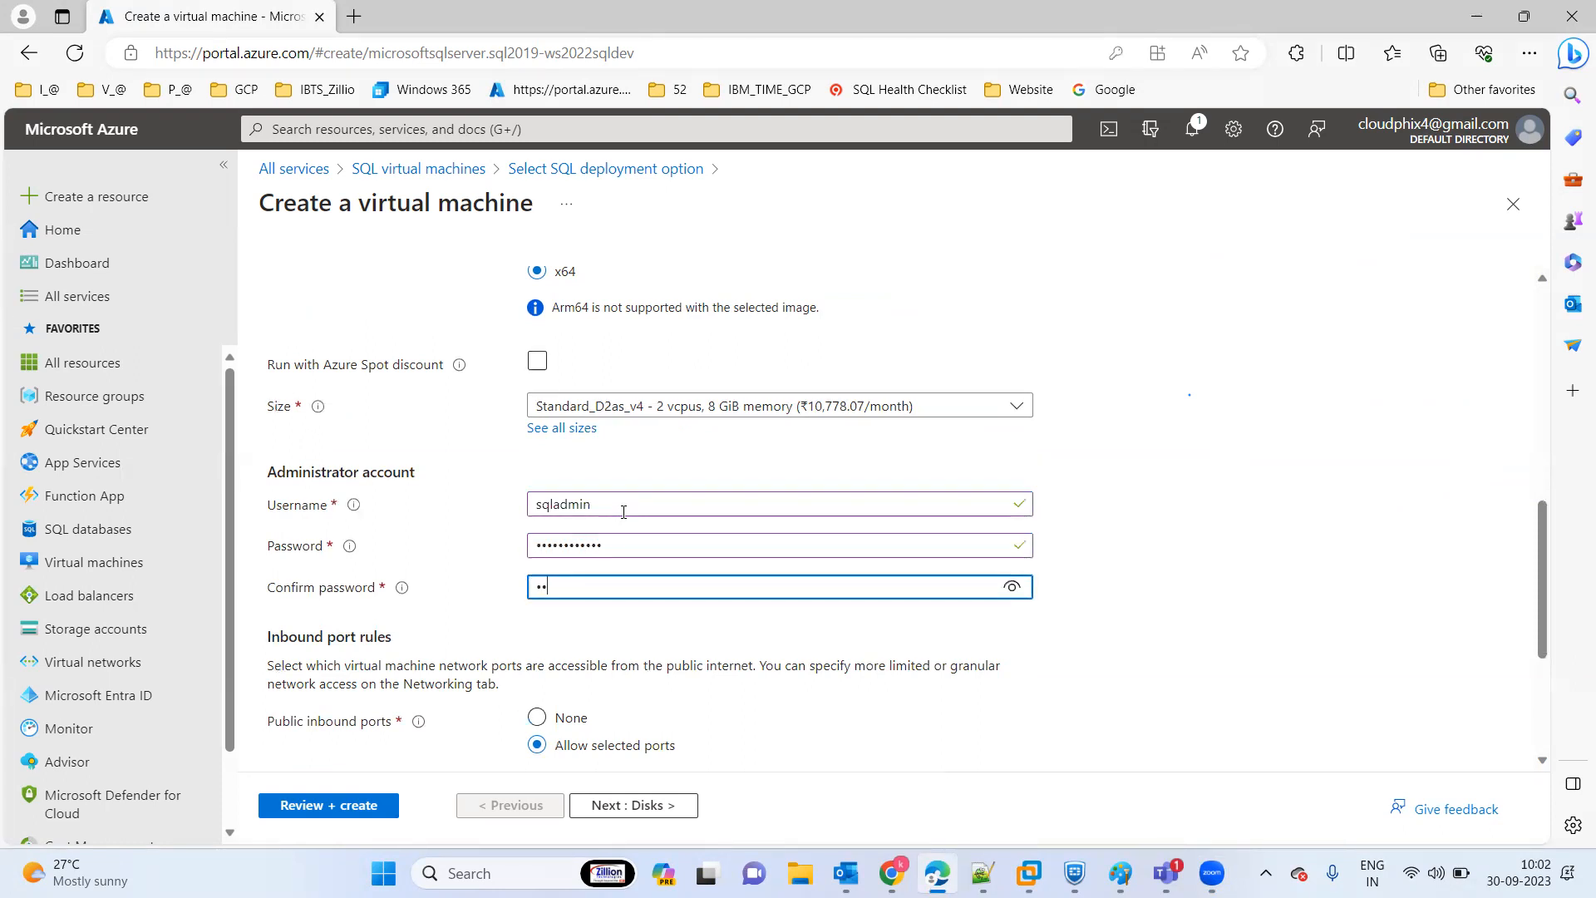
text(****)
- Set the OS disk type to locally-redundant Standard SSD and continue to the networking settings
scroll(1539, 574, down, 3)
click(615, 813)
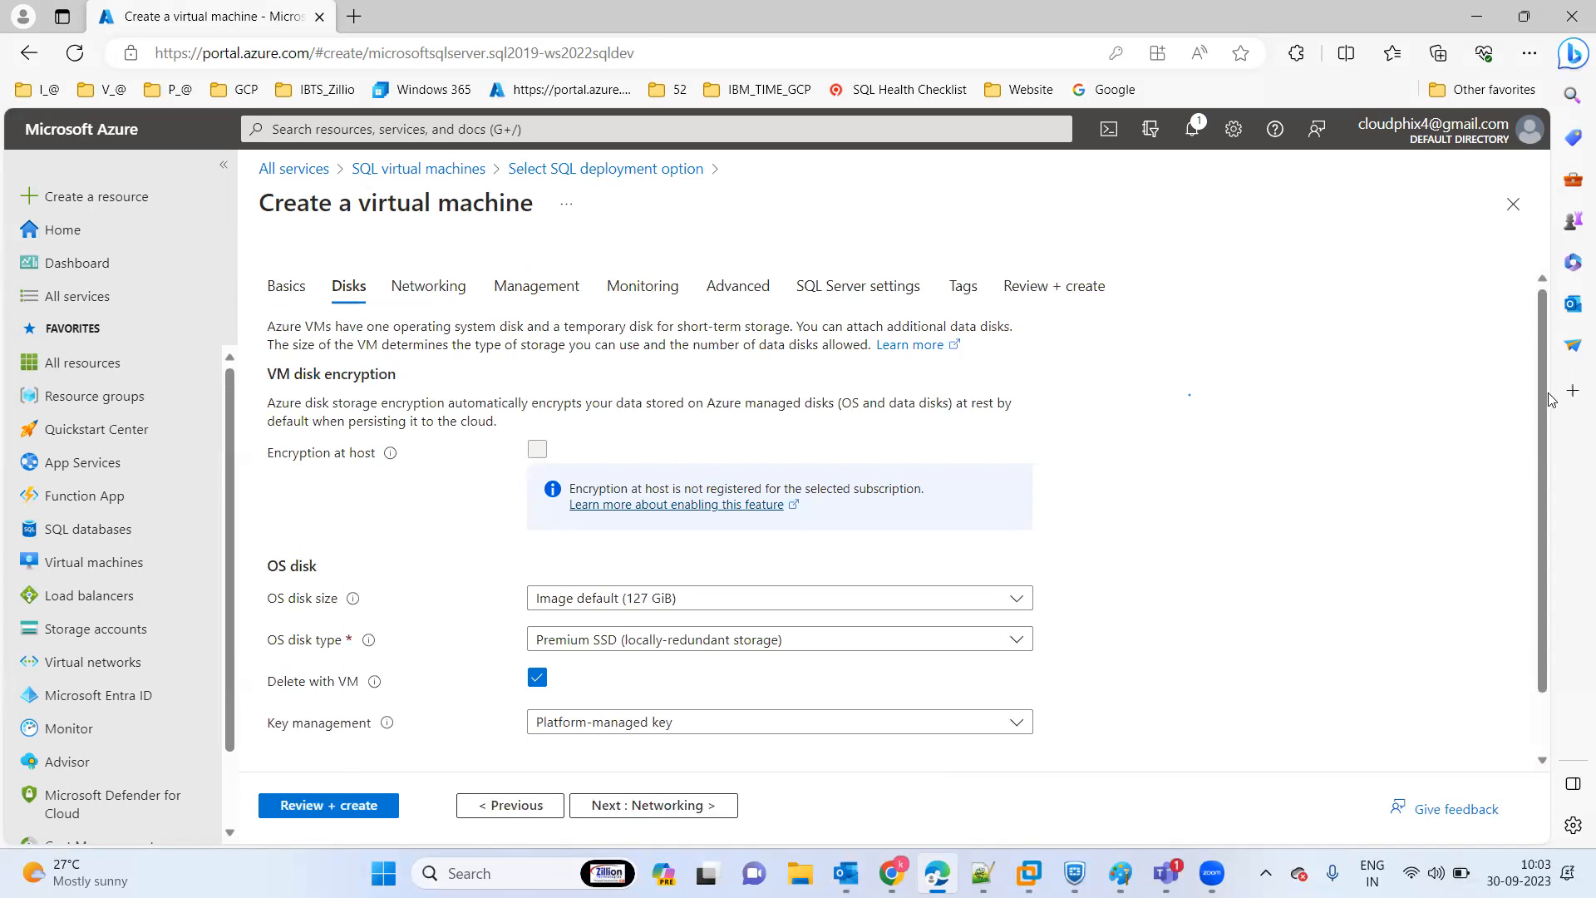
scroll(1550, 400, down, 1)
click(717, 572)
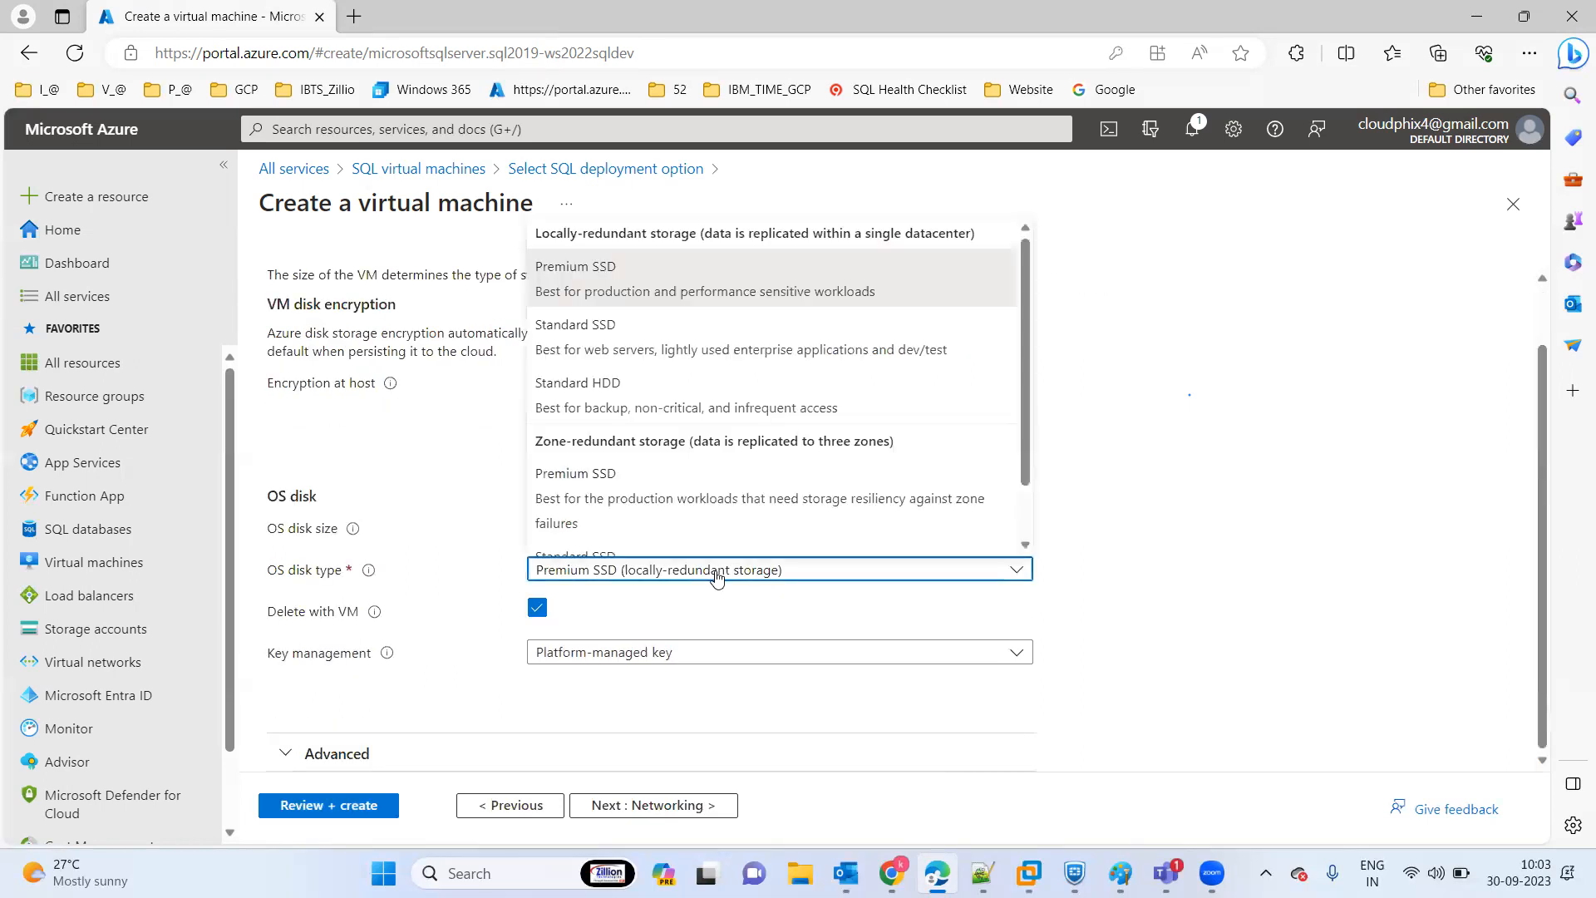
click(608, 328)
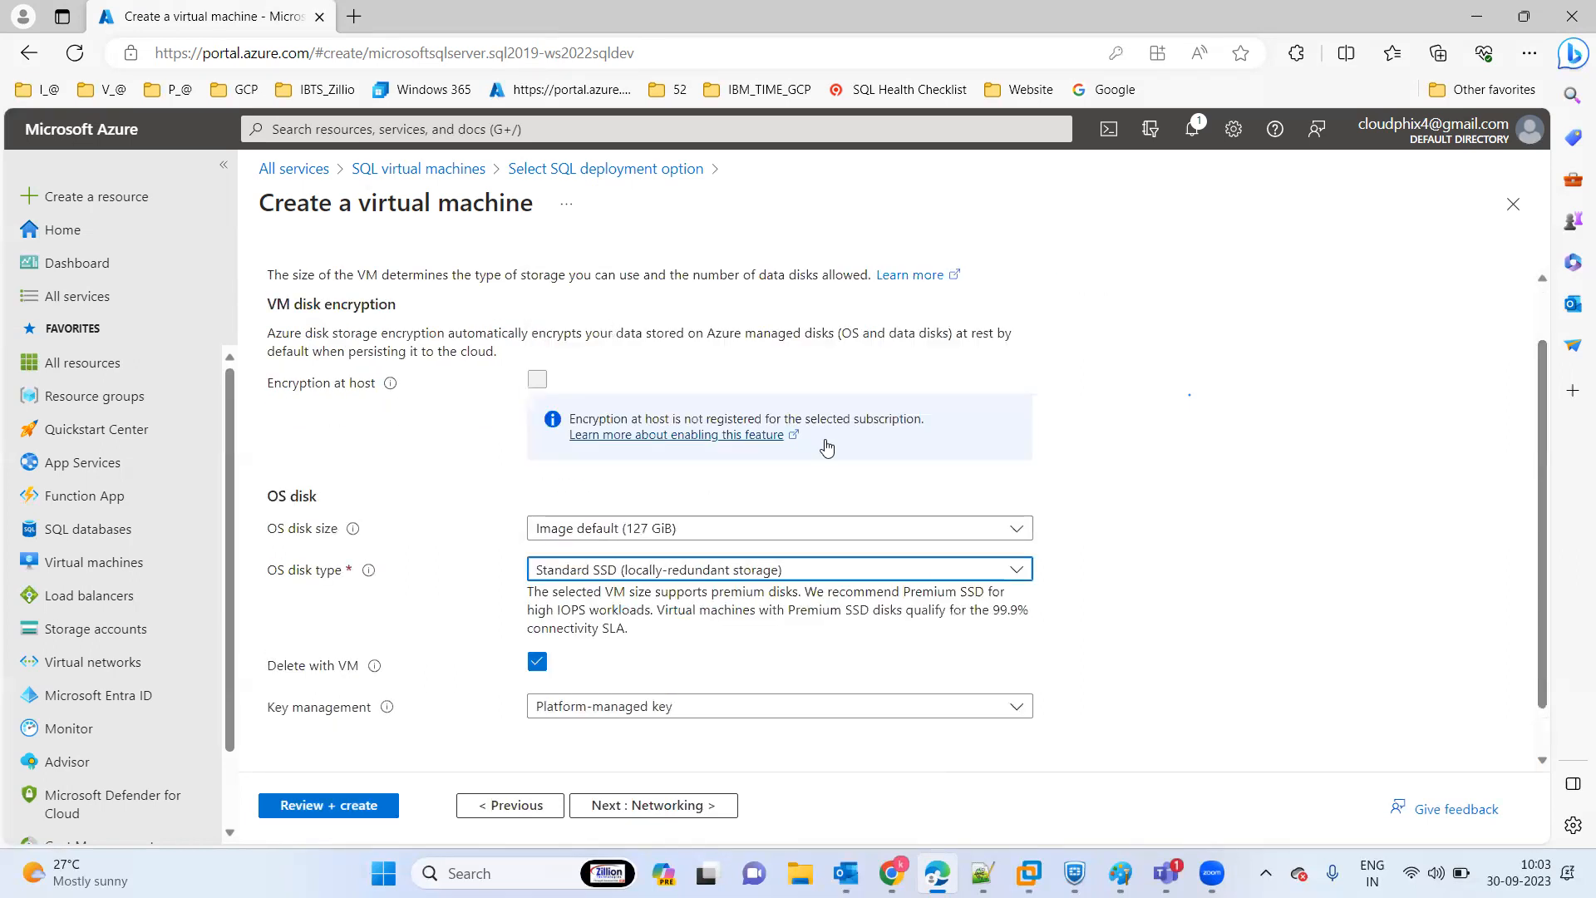
click(661, 806)
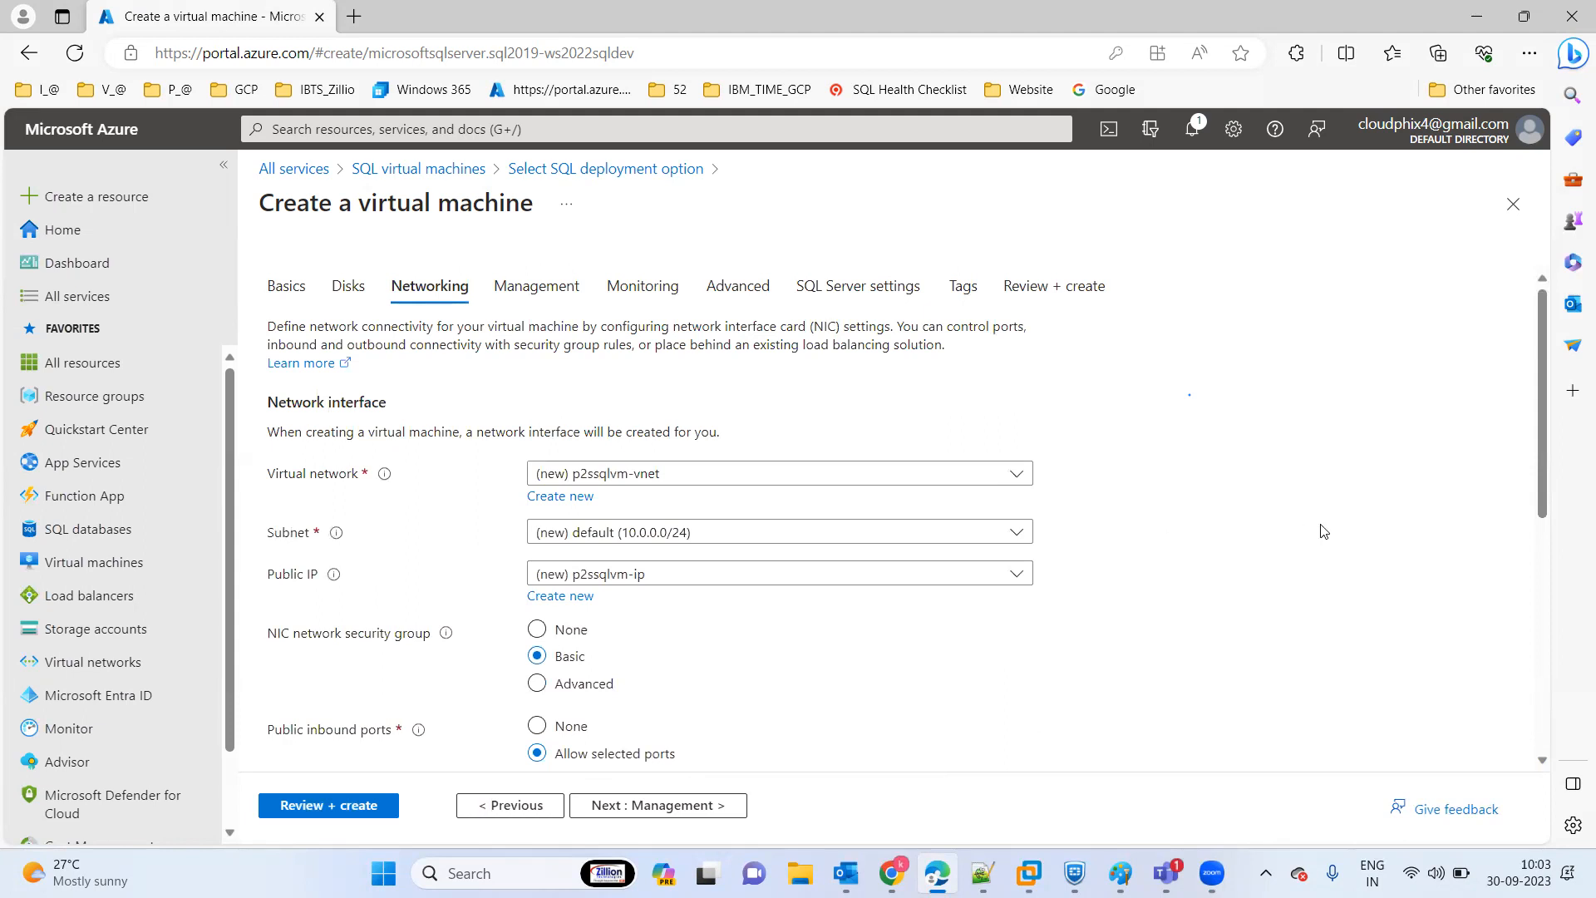
- Start a new virtual network for the virtual machine and name it P2S-vNET
click(554, 499)
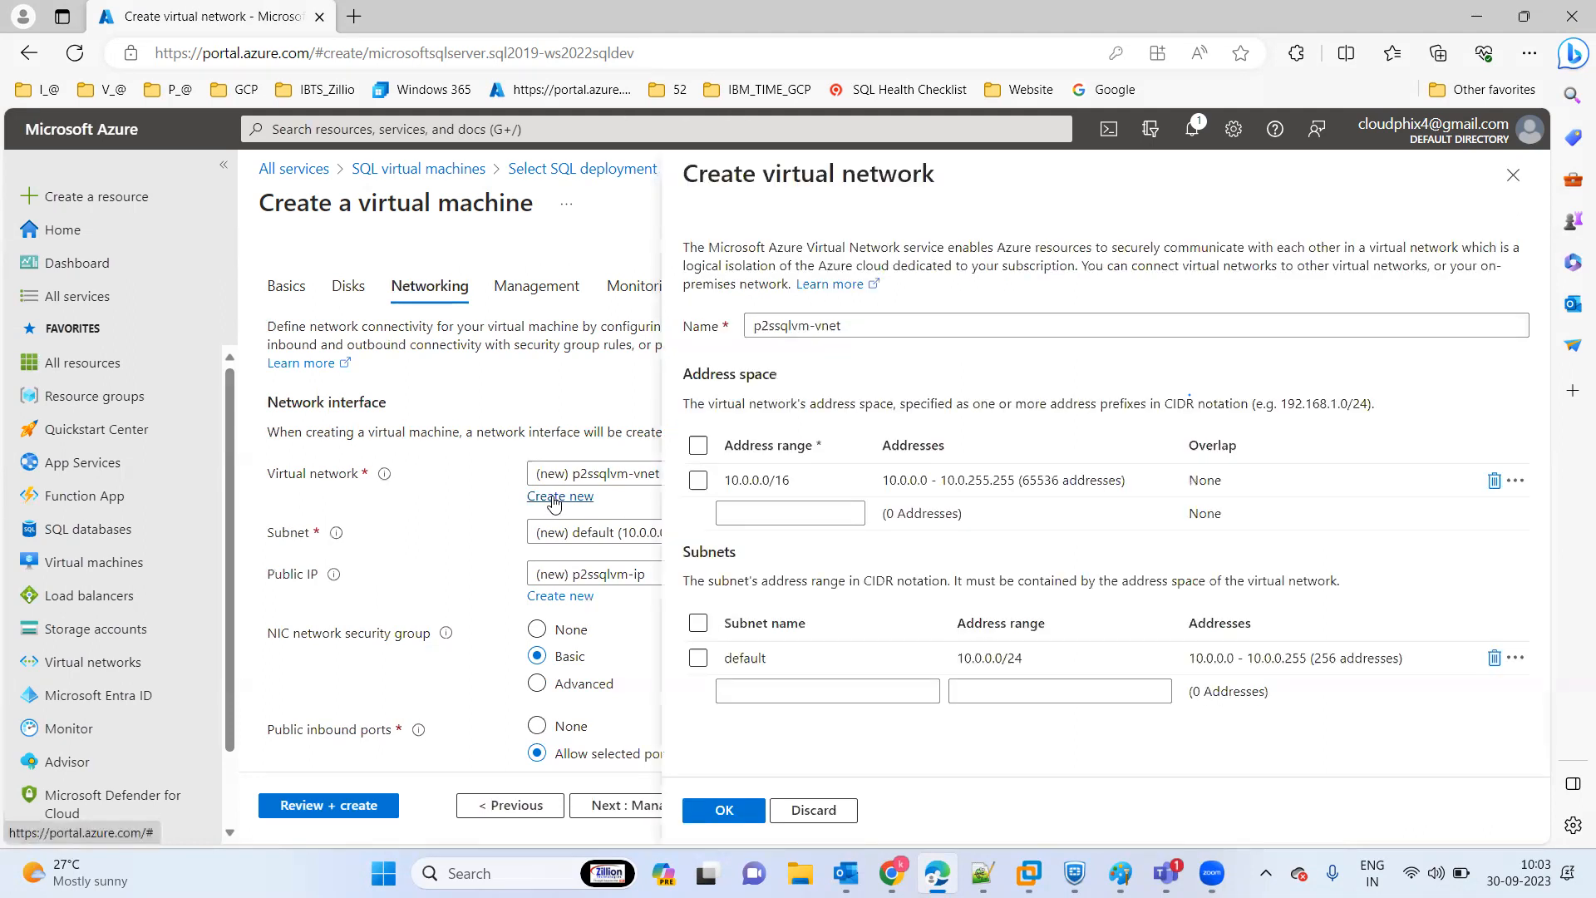
click(868, 324)
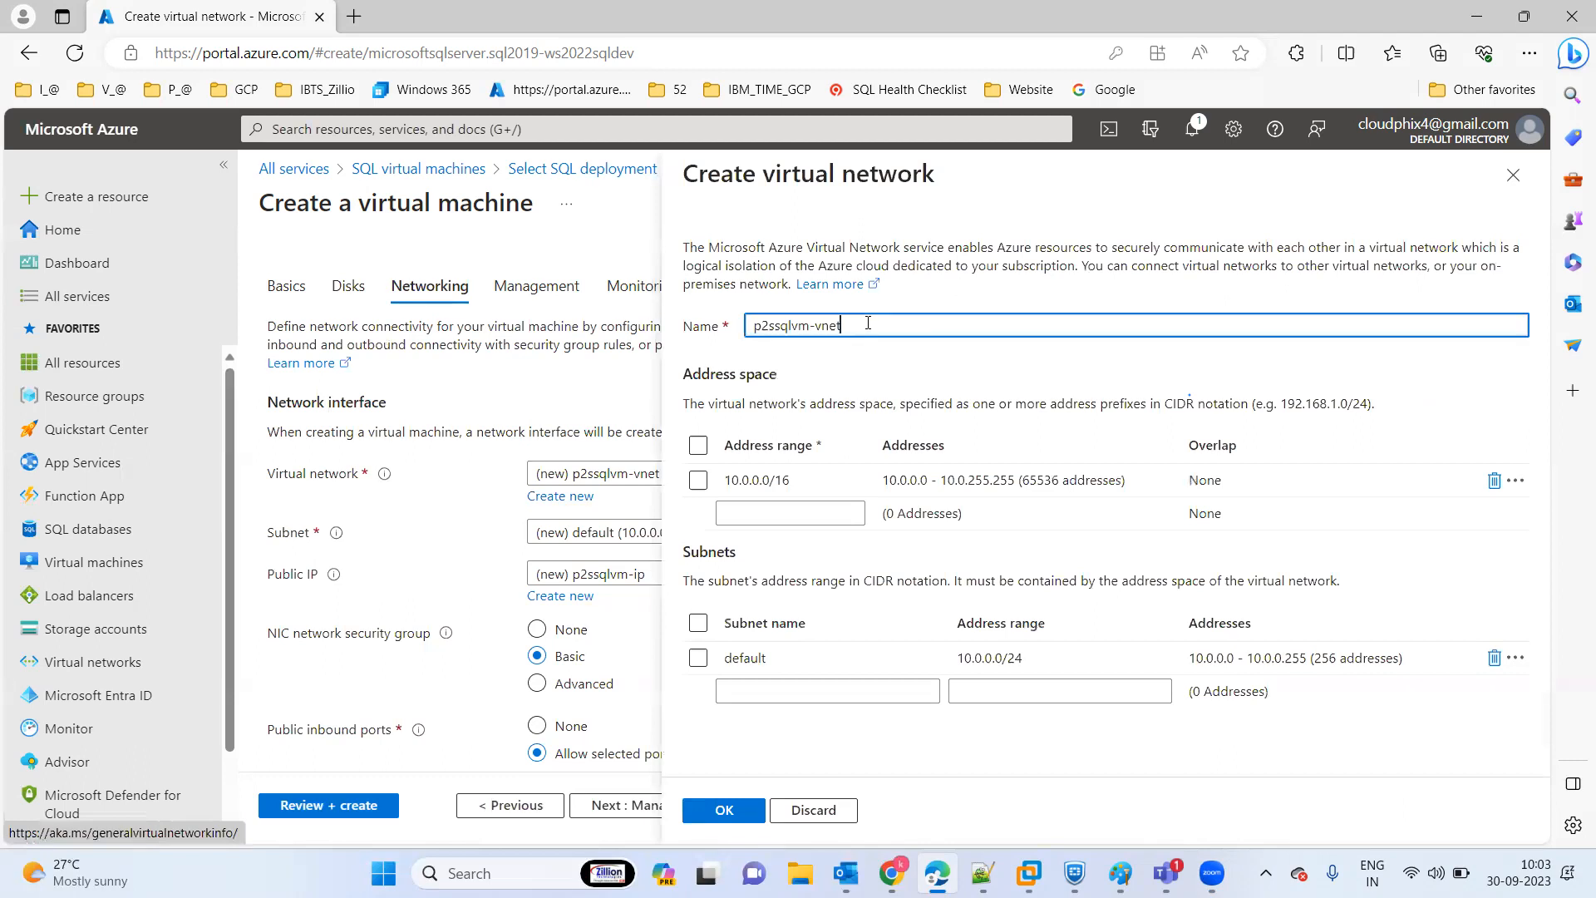
drag(790, 318, 661, 316)
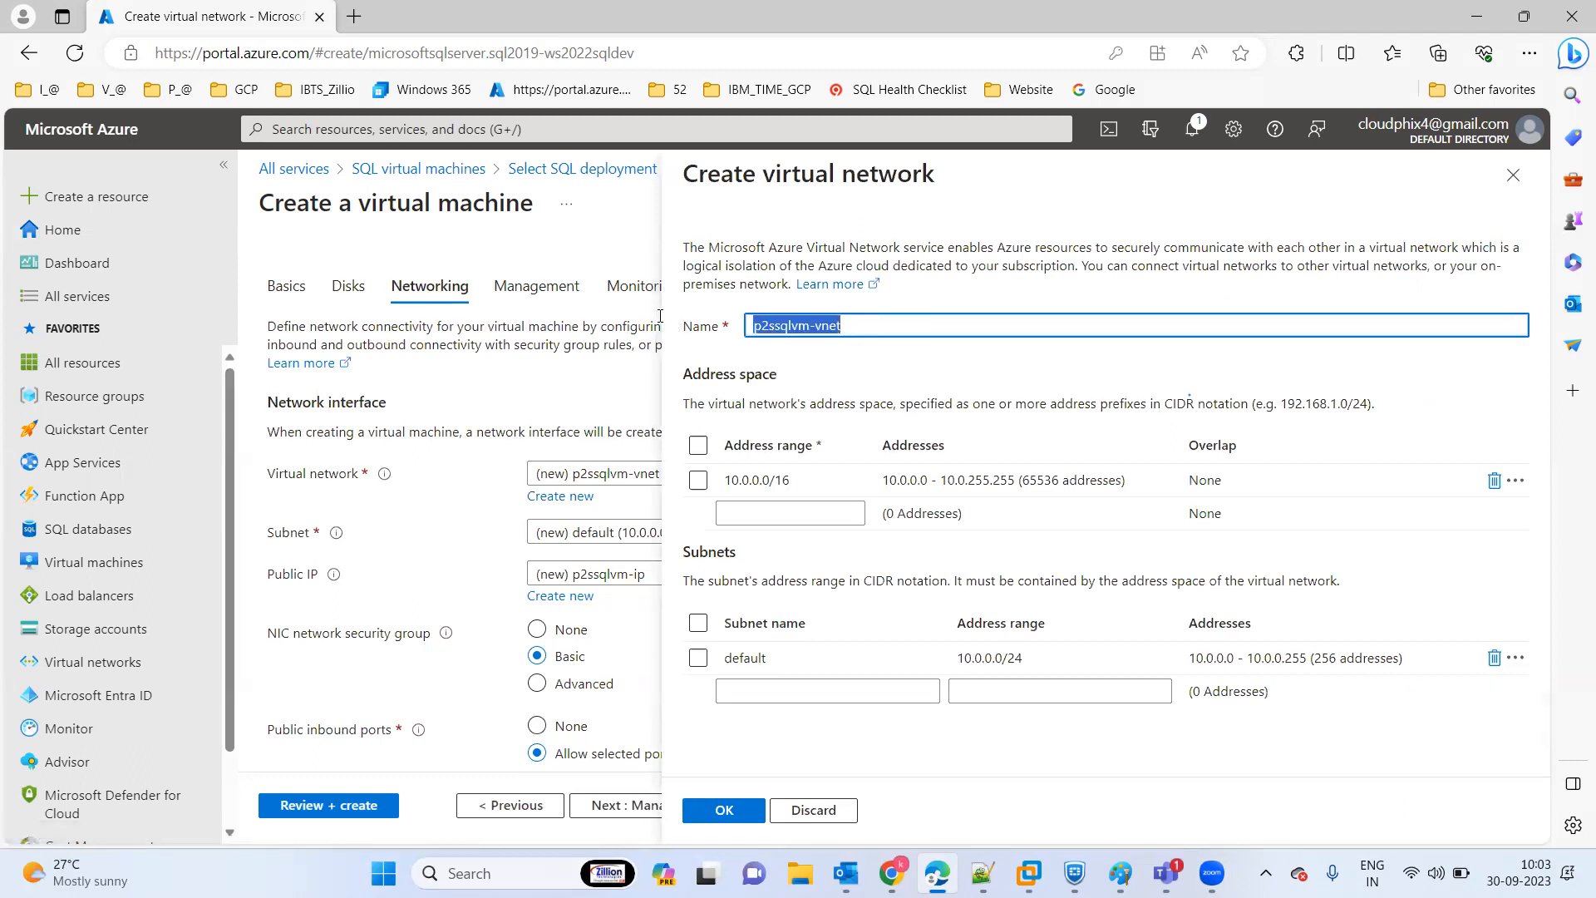
text(v)
key(BackSpace)
text(P2S-)
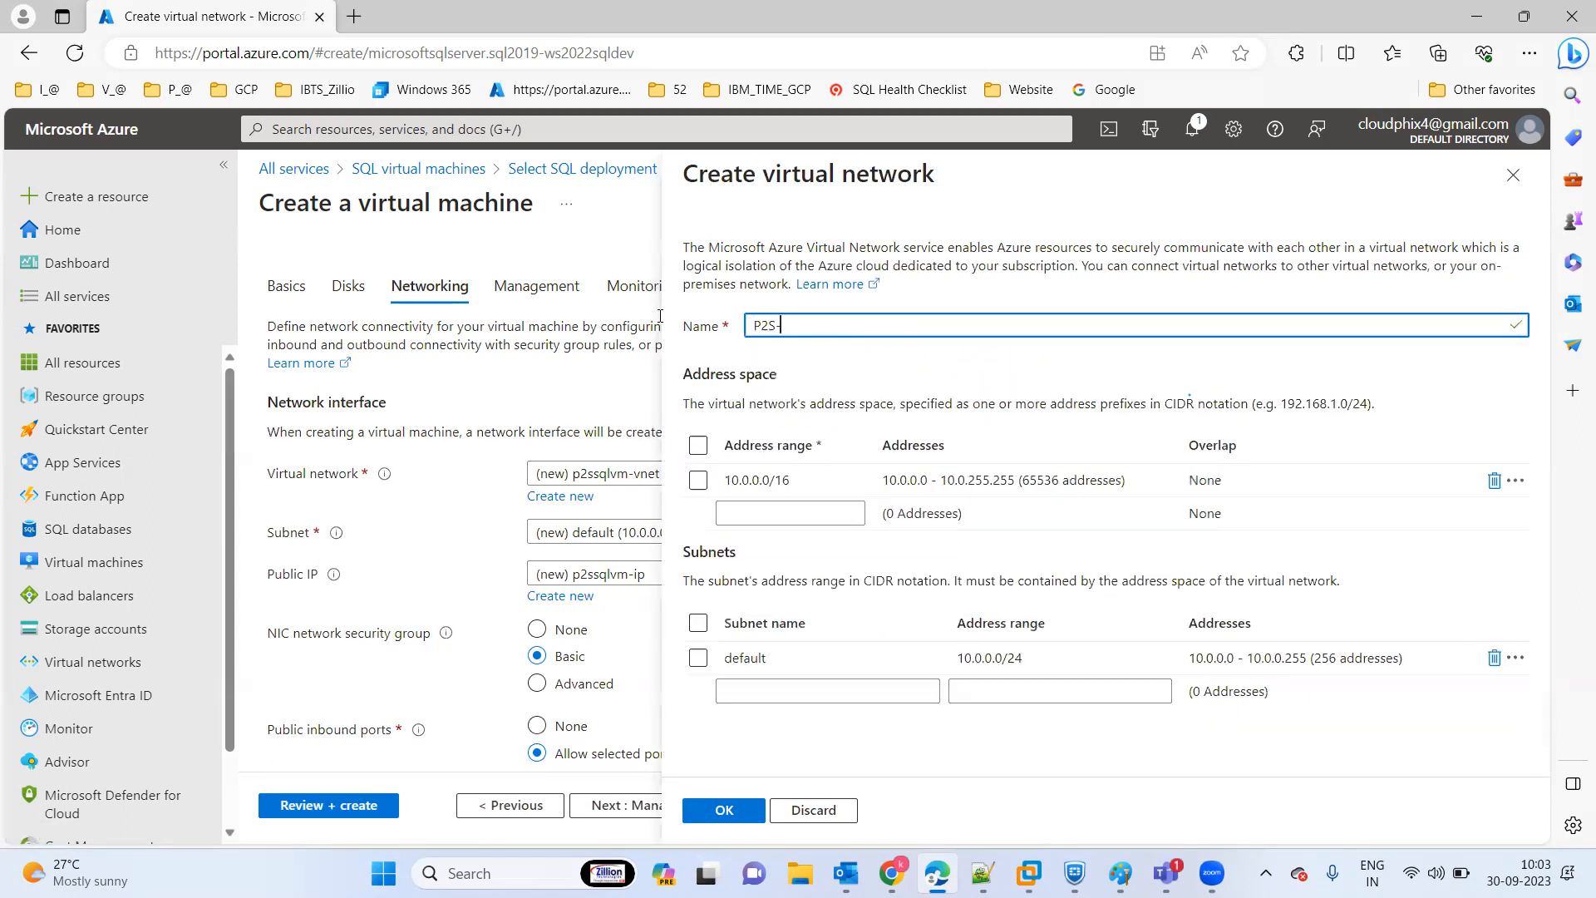
text(vNET)
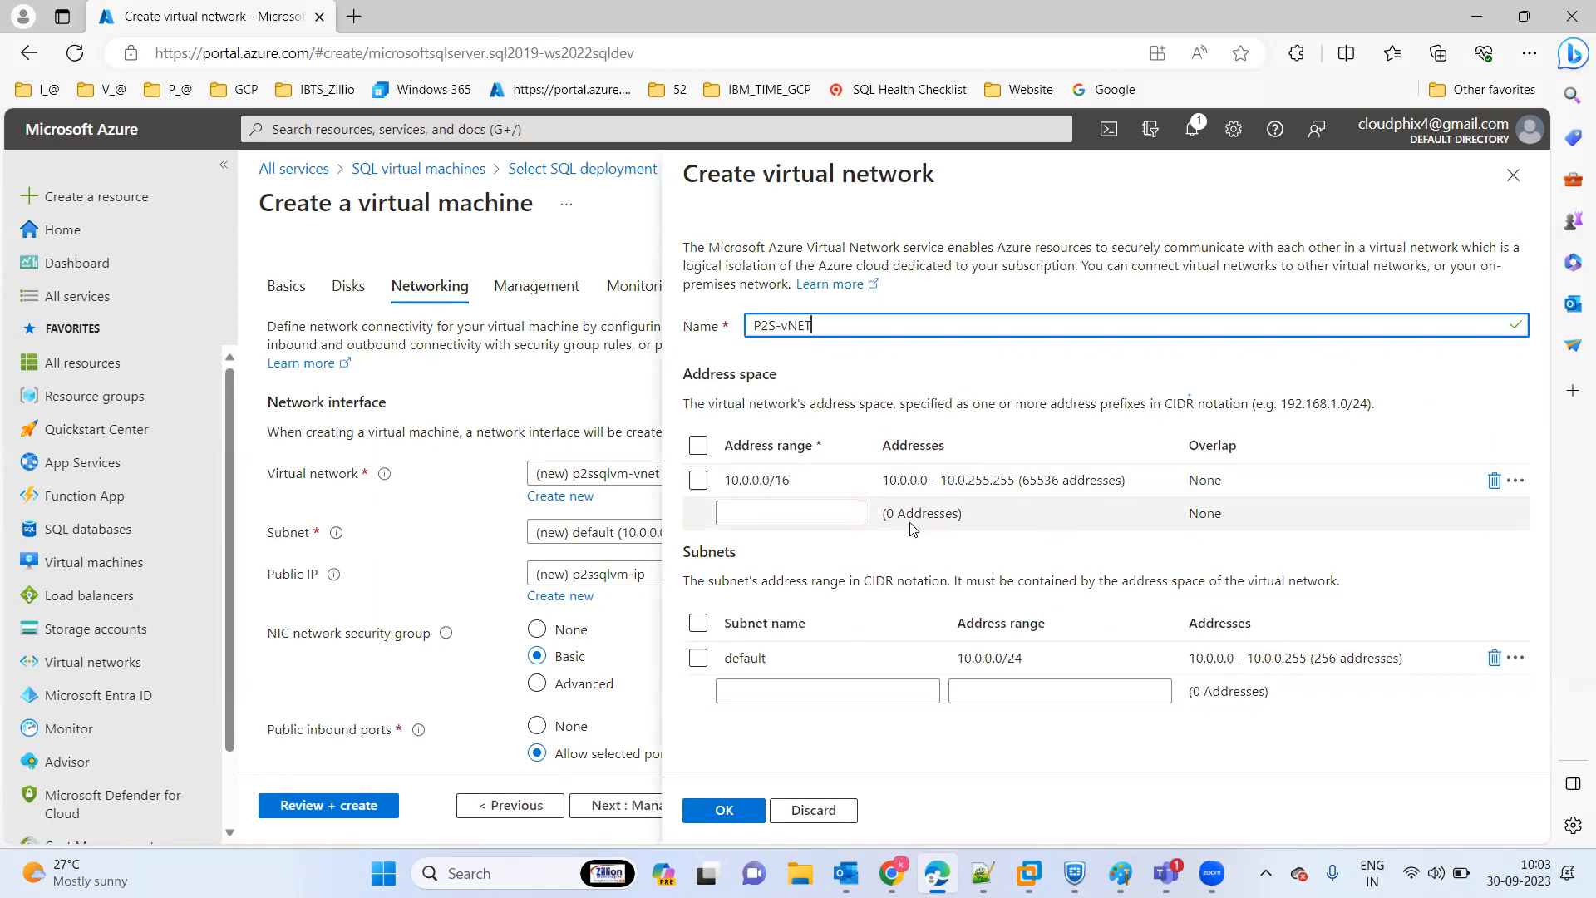
- Replace the default subnet with one named sql-sub-1 using the address range 10.0.0.0/24
click(1494, 658)
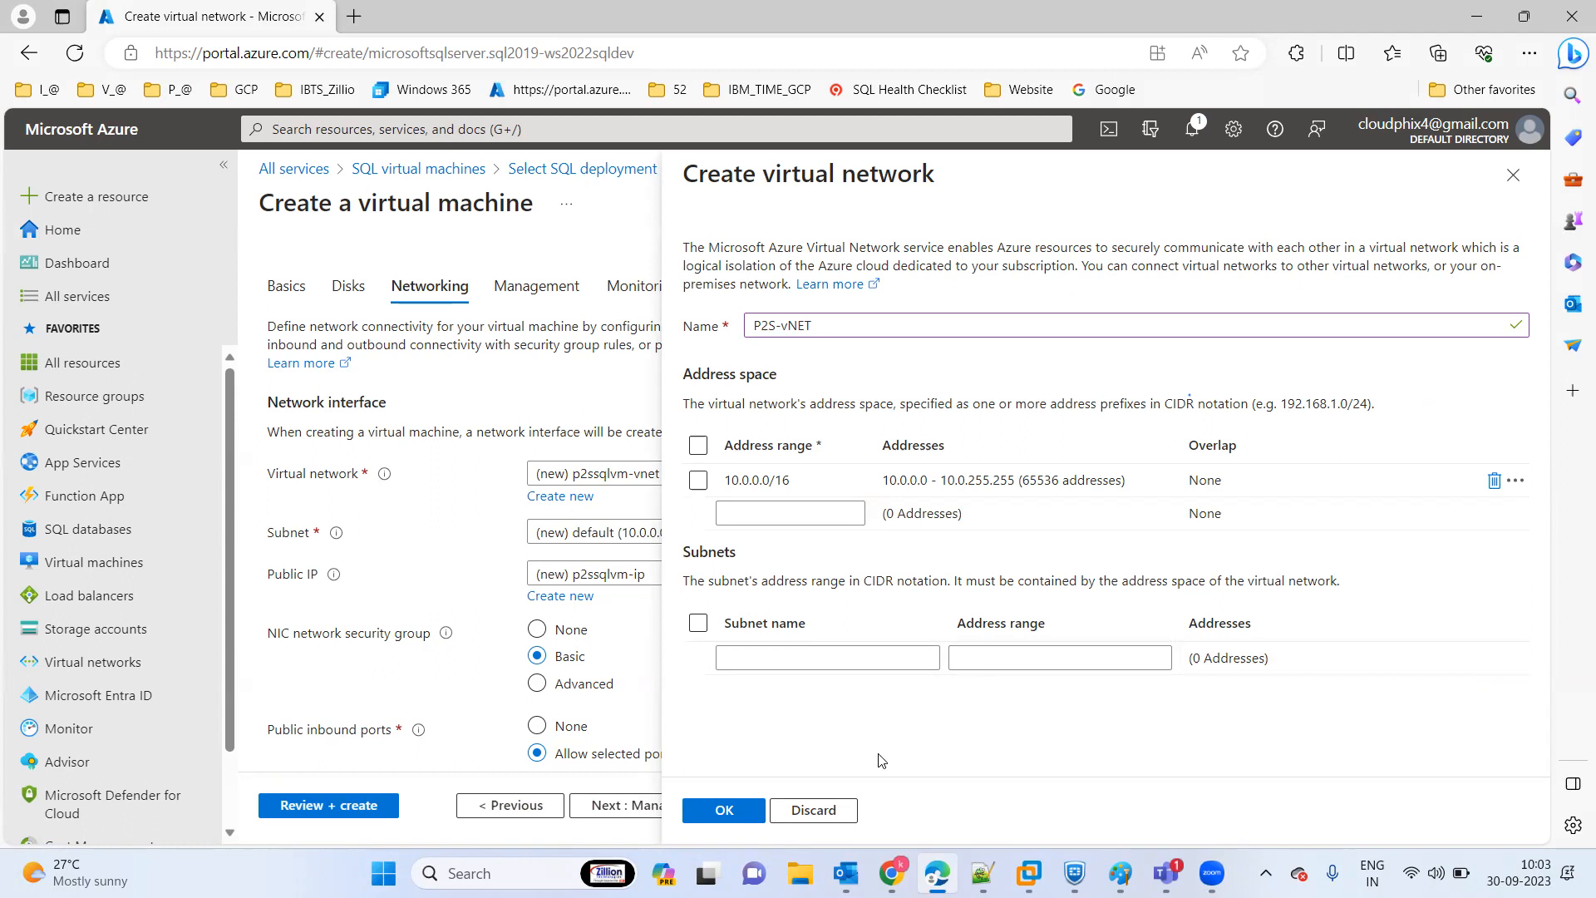
click(755, 658)
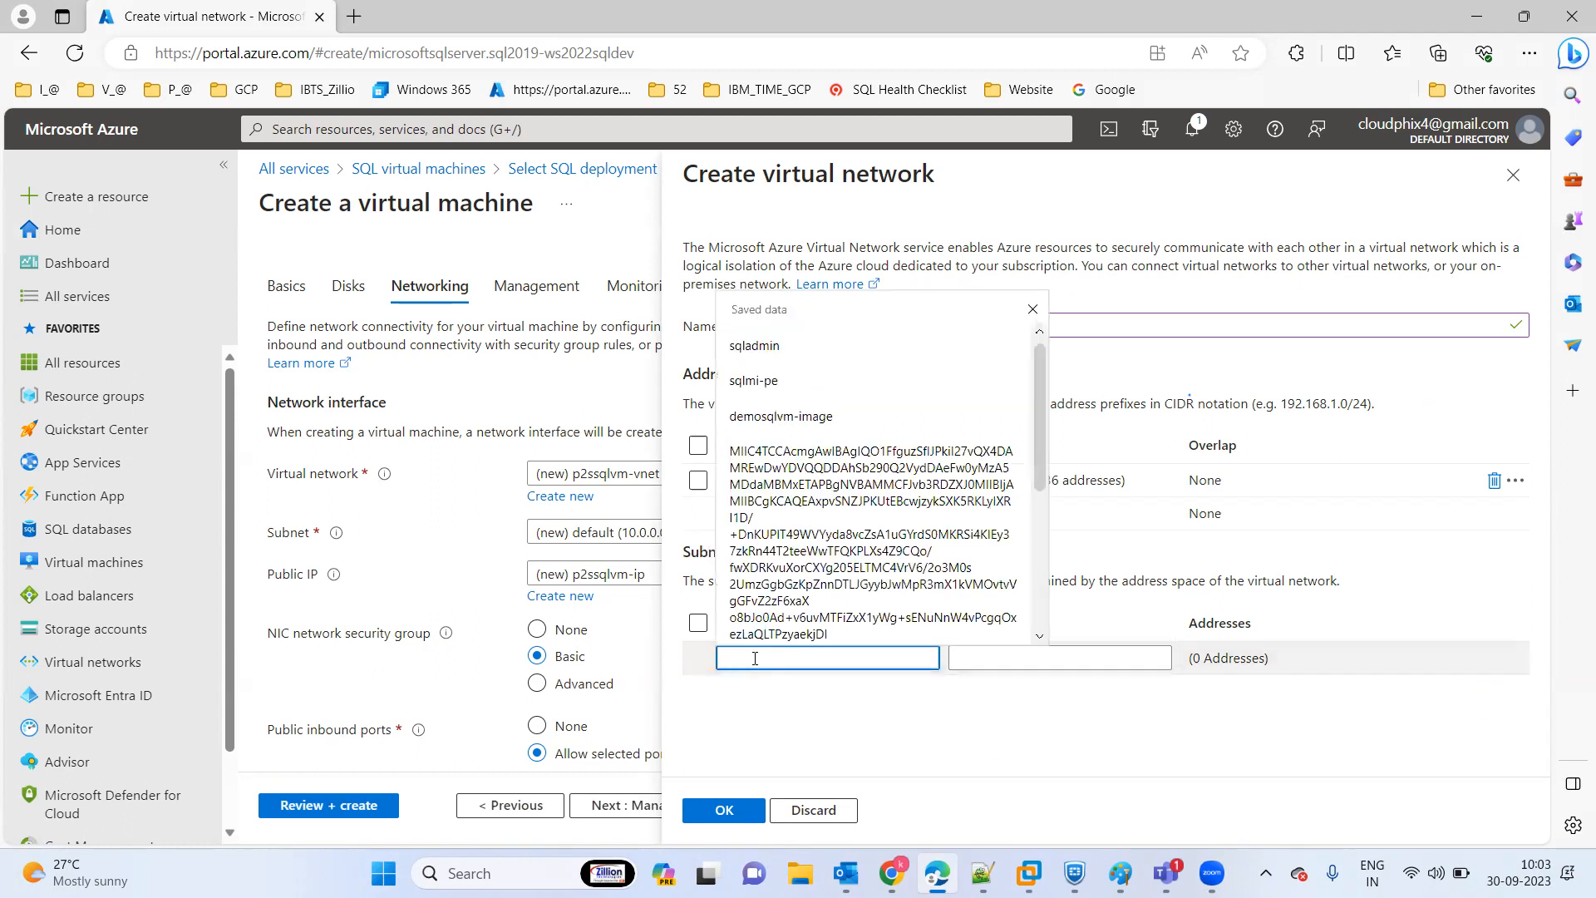
text(sql)
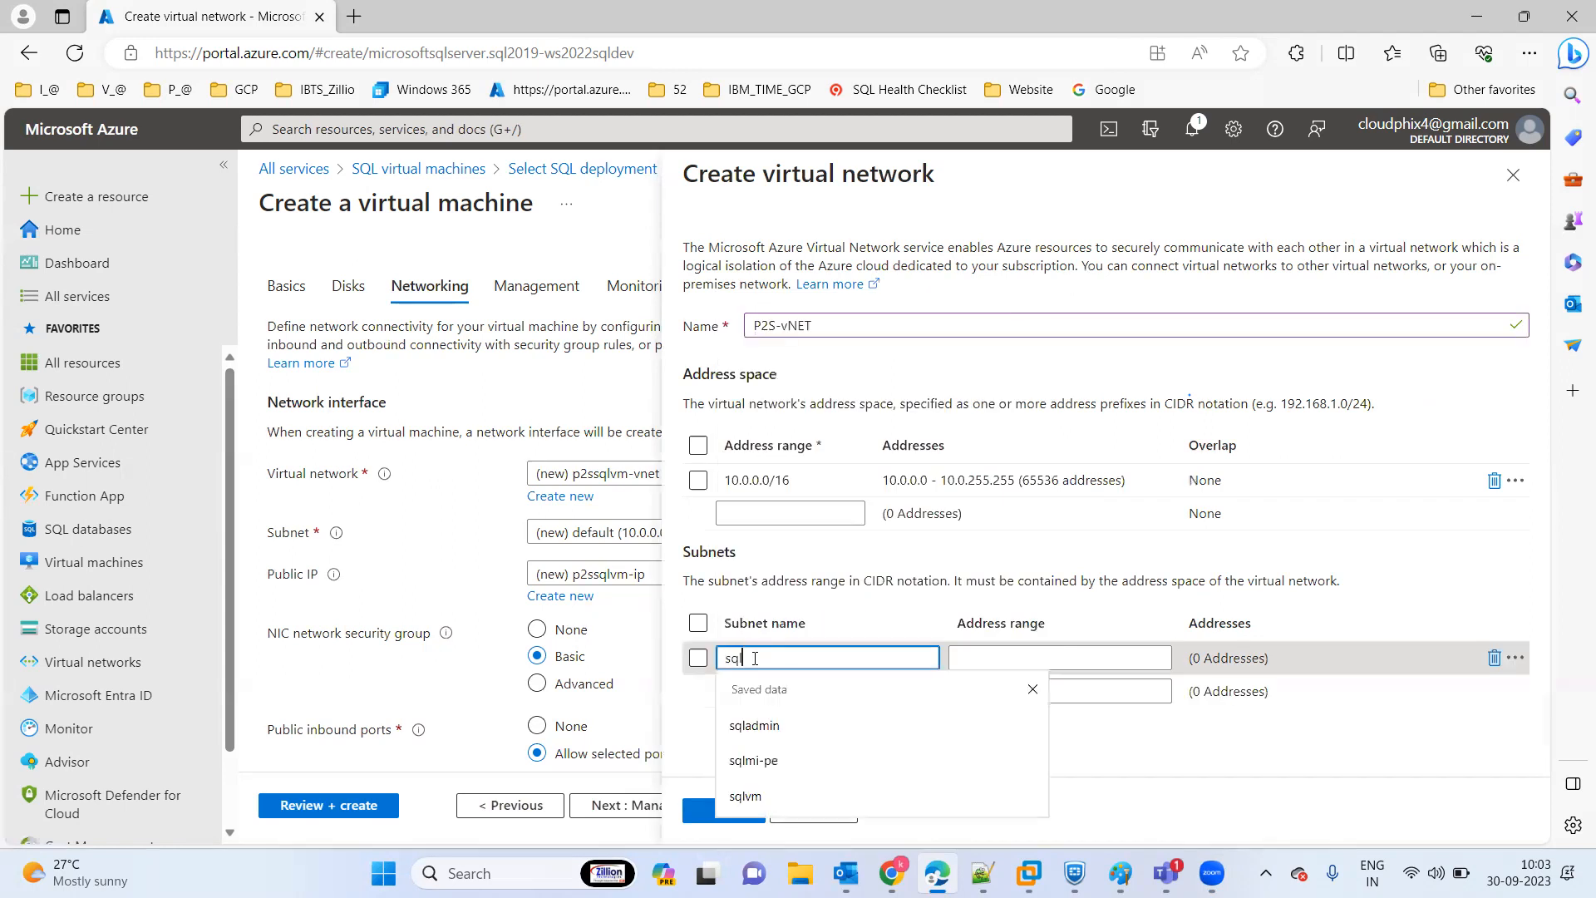
text(-sub-1)
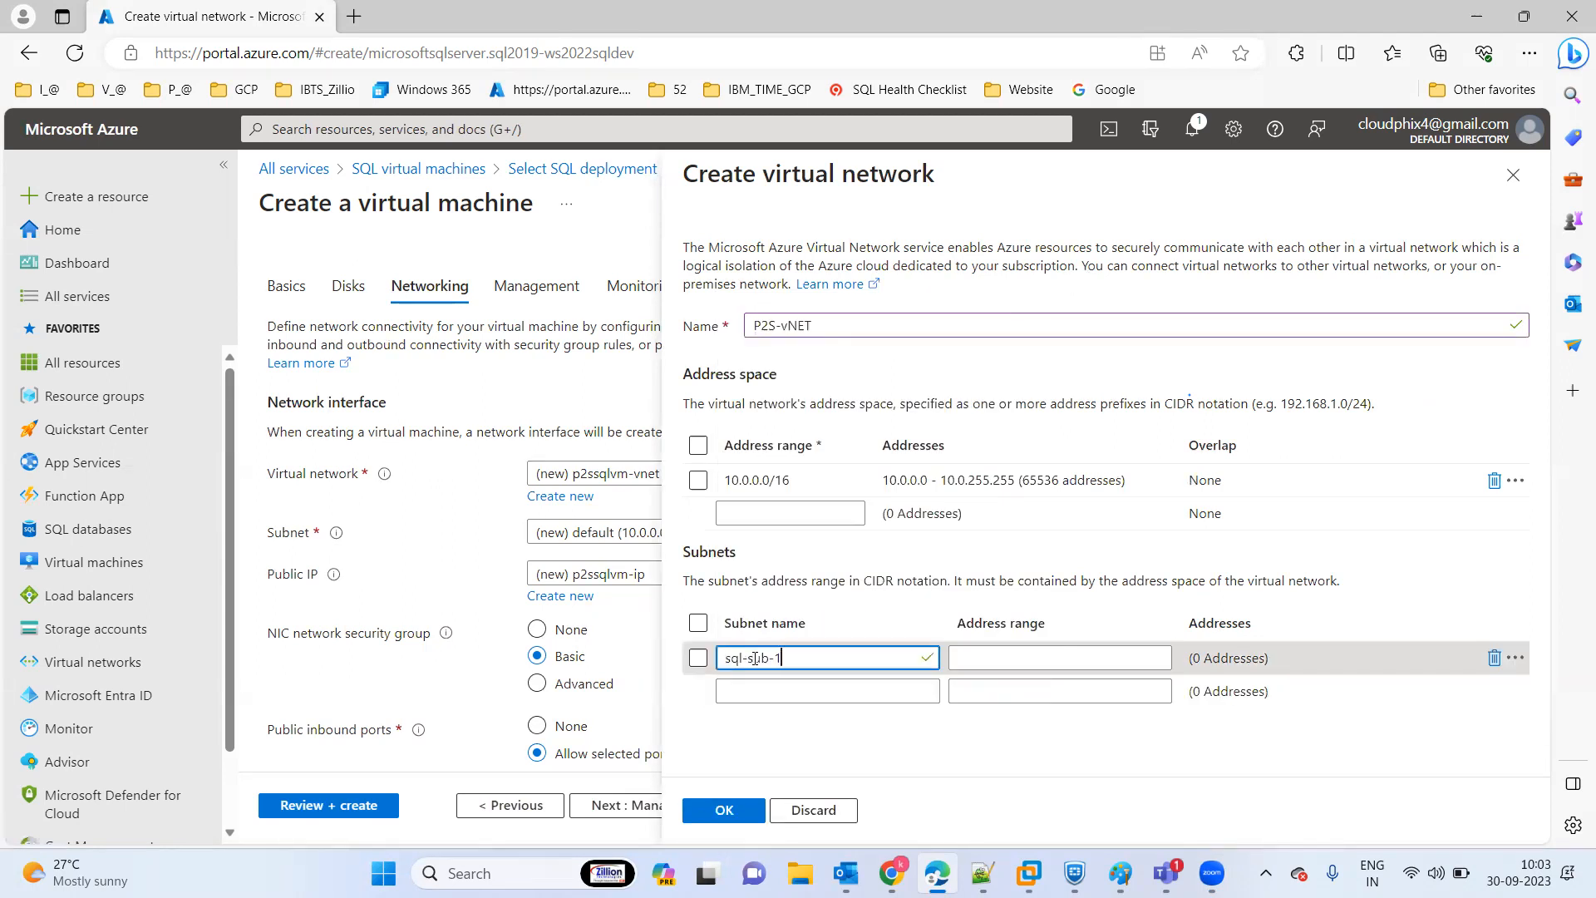
click(994, 659)
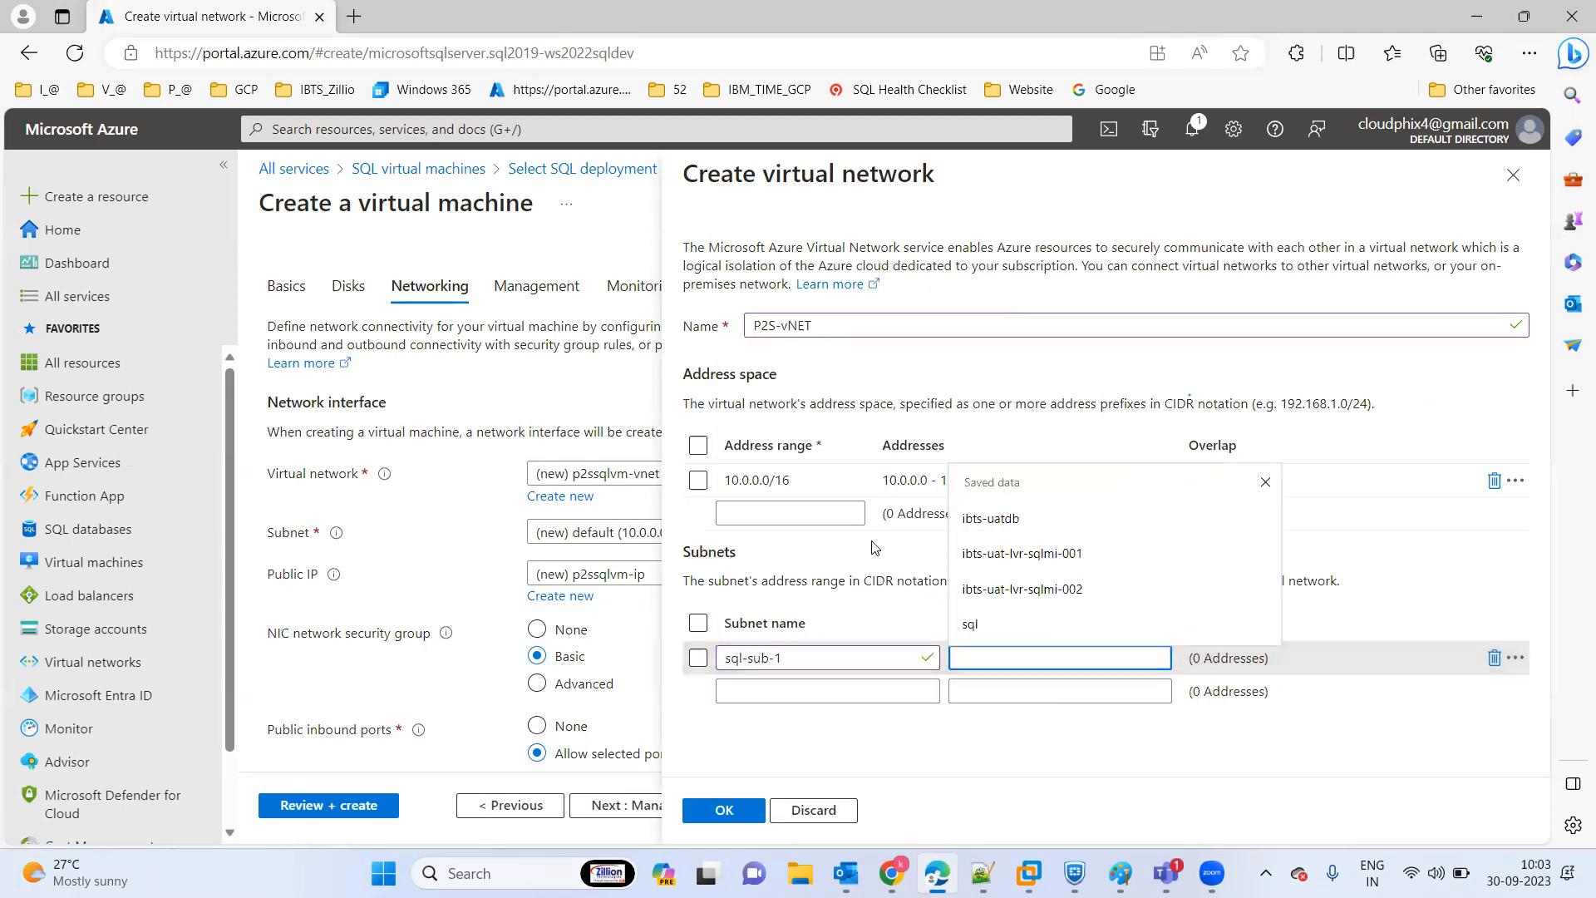
drag(821, 480, 682, 483)
key(ctrl+c)
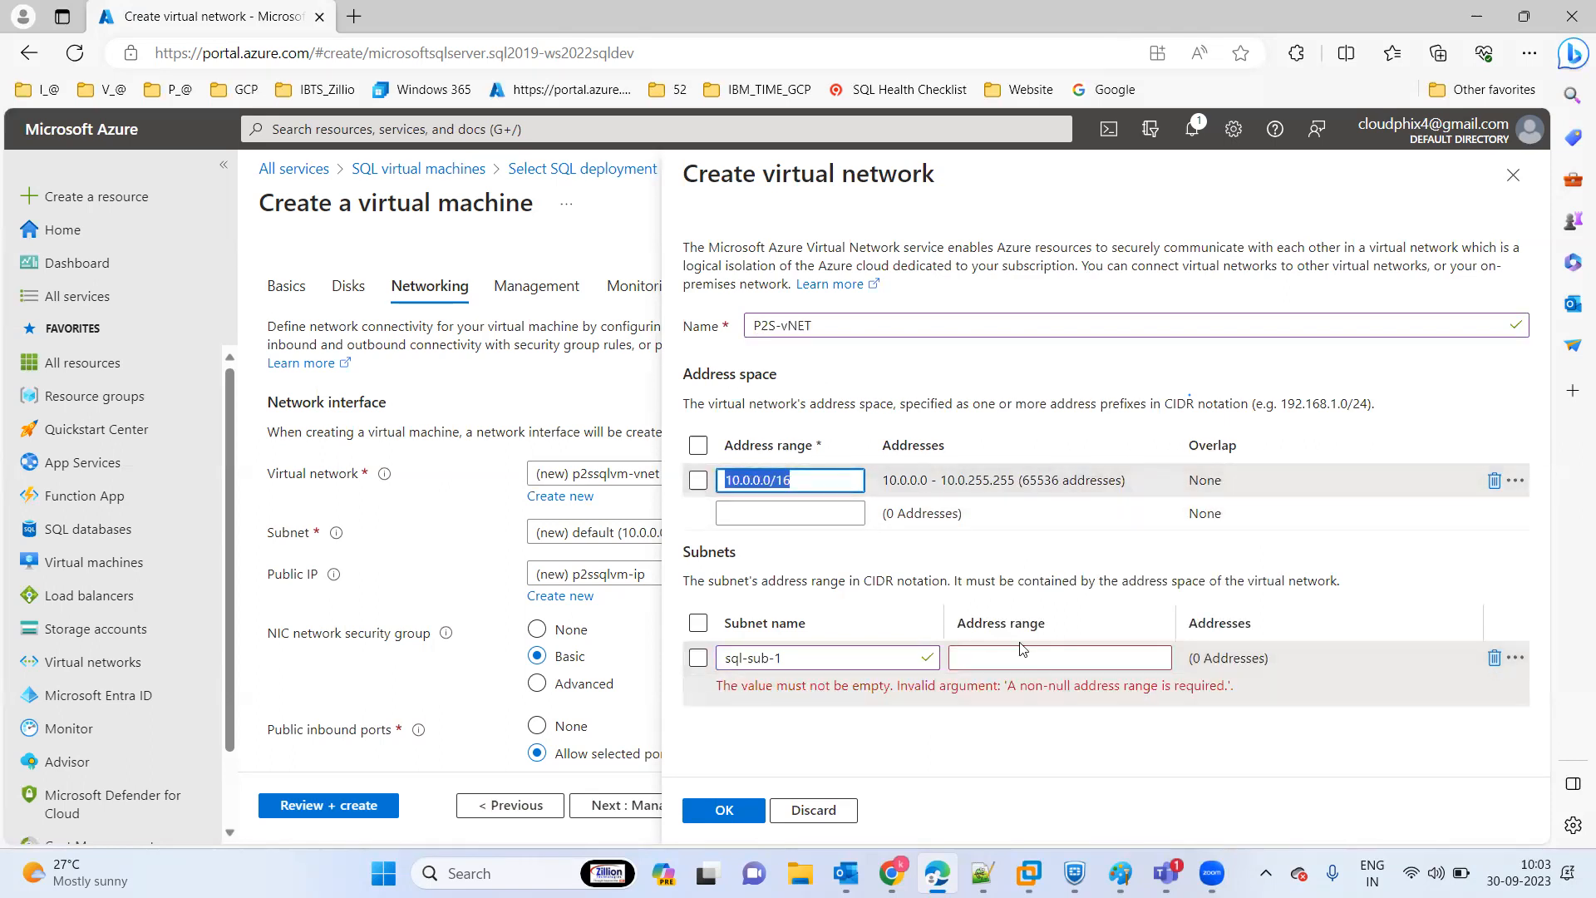
click(984, 661)
key(ctrl+v)
key(BackSpace)
key(BackSpace)
text(24)
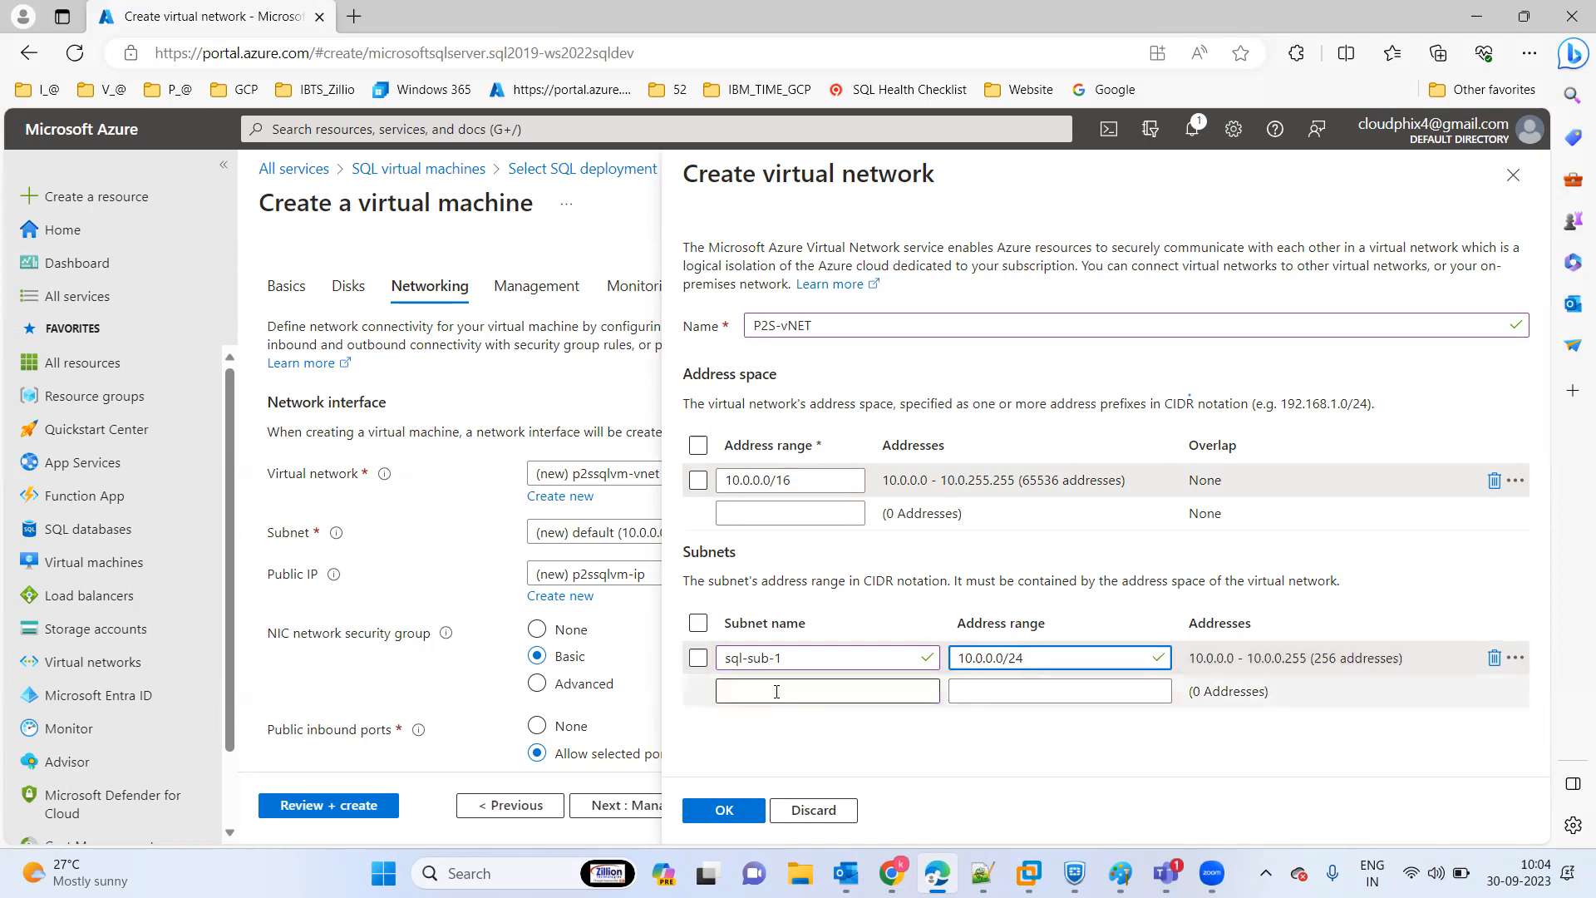
- Add a second subnet named sql-sub-2 to the virtual network
click(811, 690)
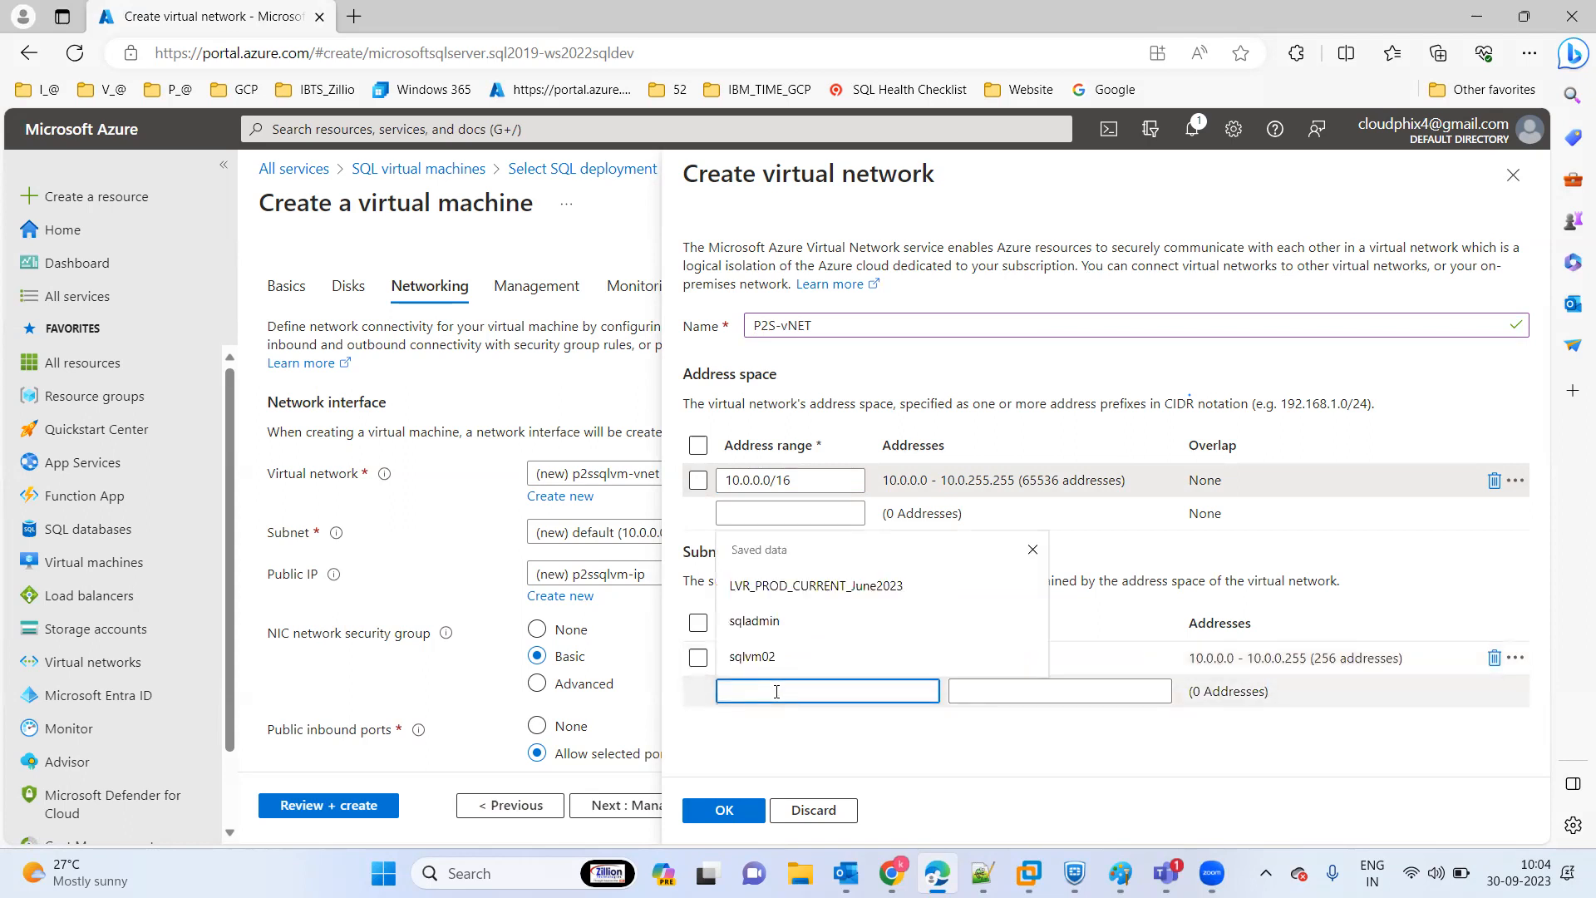
text(s)
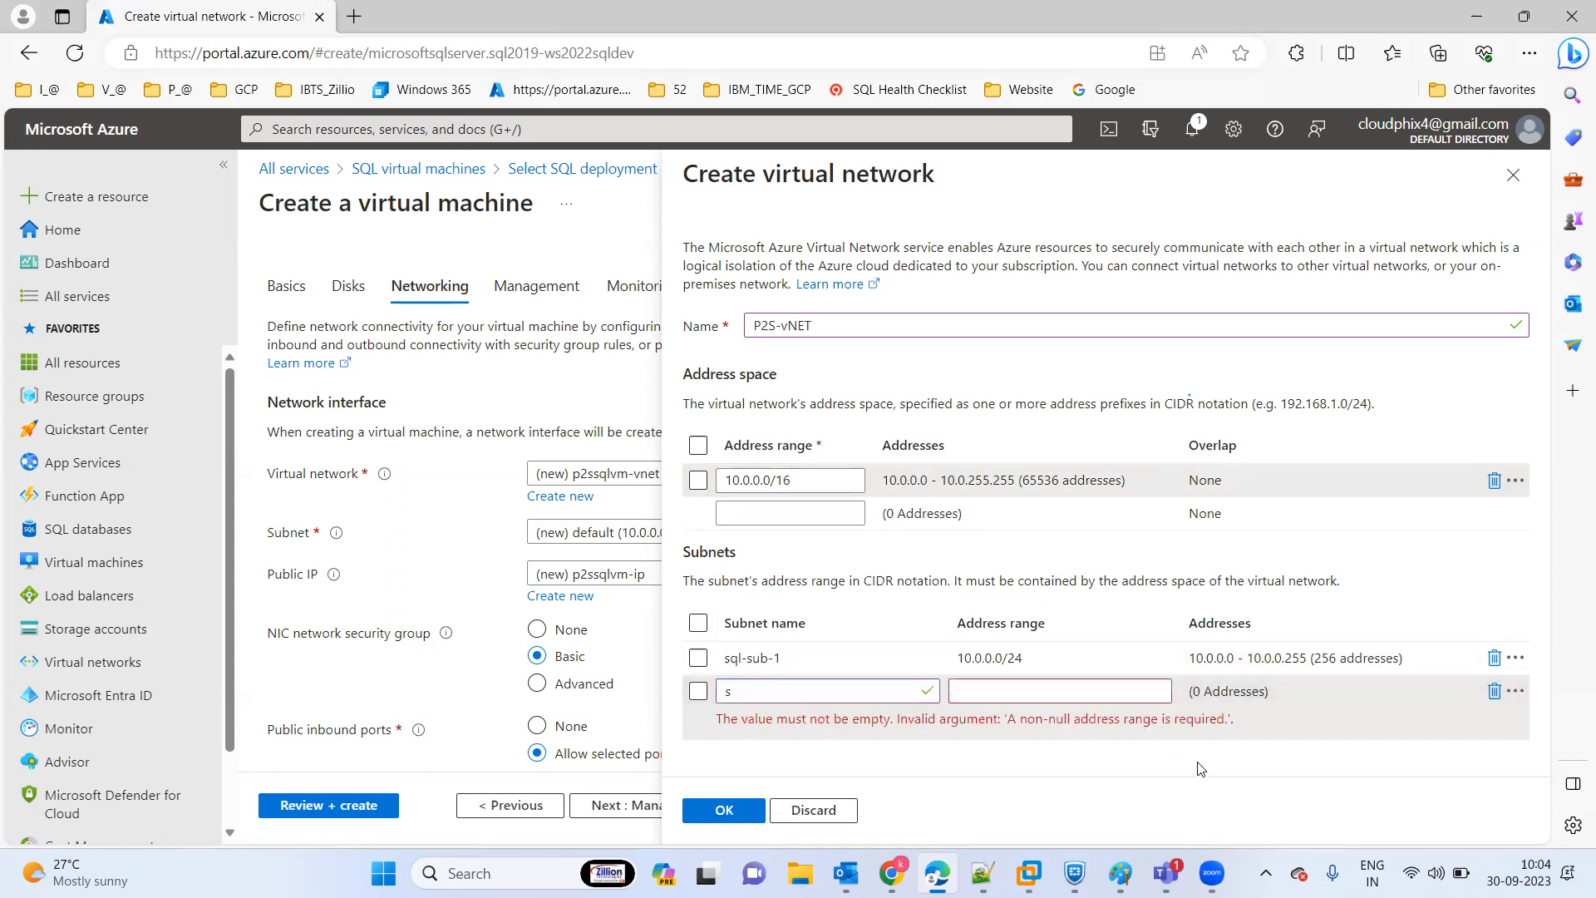
text(ql-sub-2)
- Try the address range 10.0.1.0/16 for the subnet sql-sub-2
click(989, 693)
key(ctrl+v)
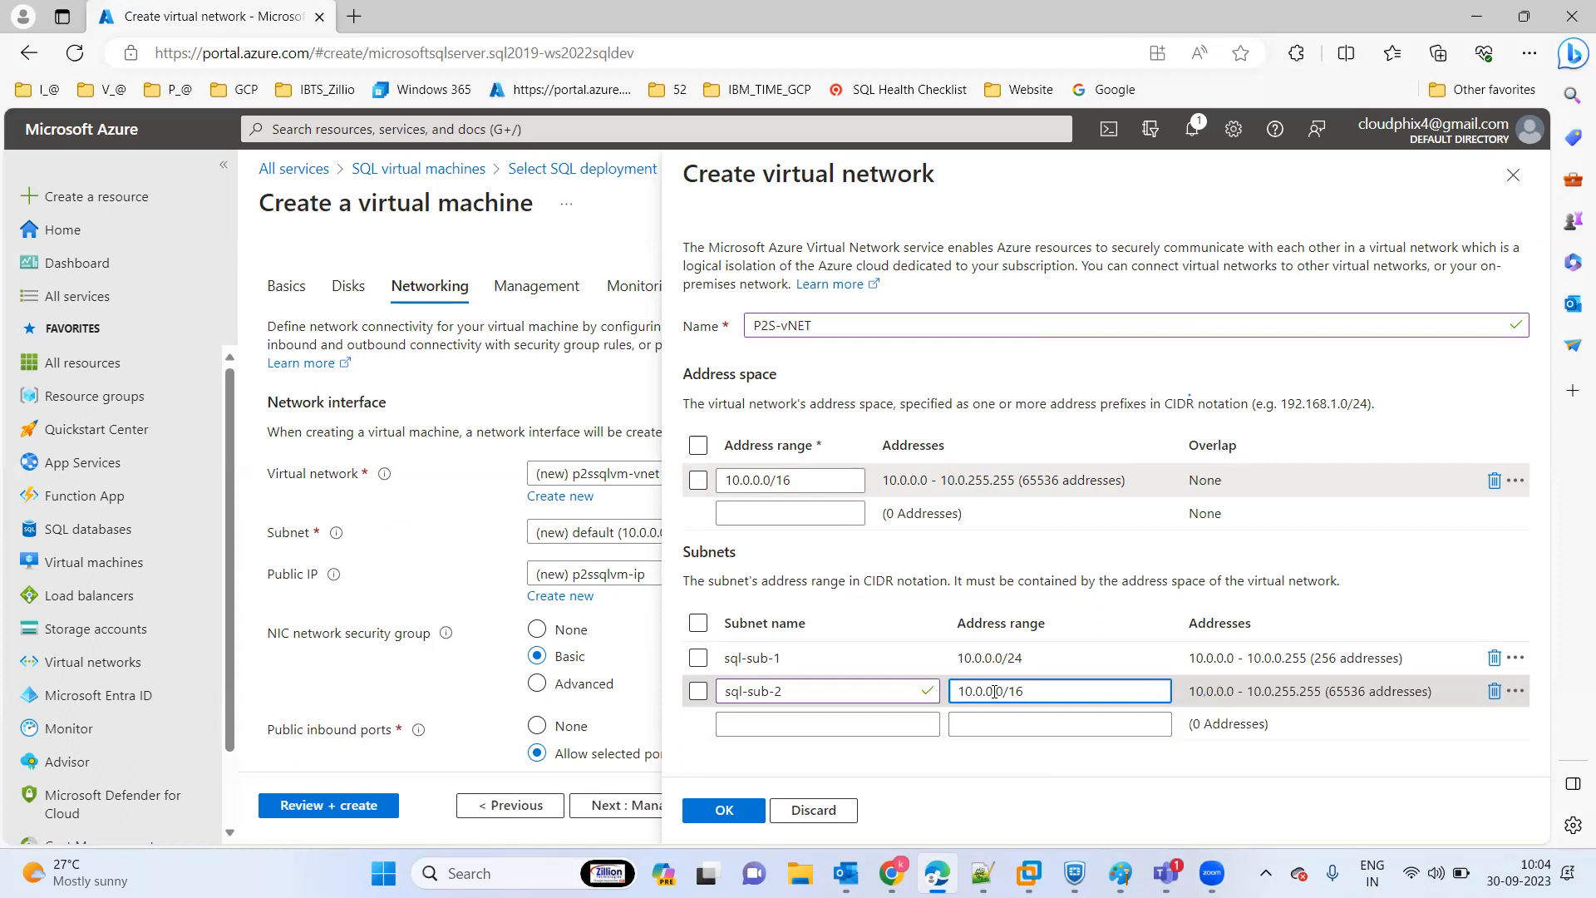
key(Left)
key(Left)
key(Left)
key(Left)
key(Left)
key(BackSpace)
text(1)
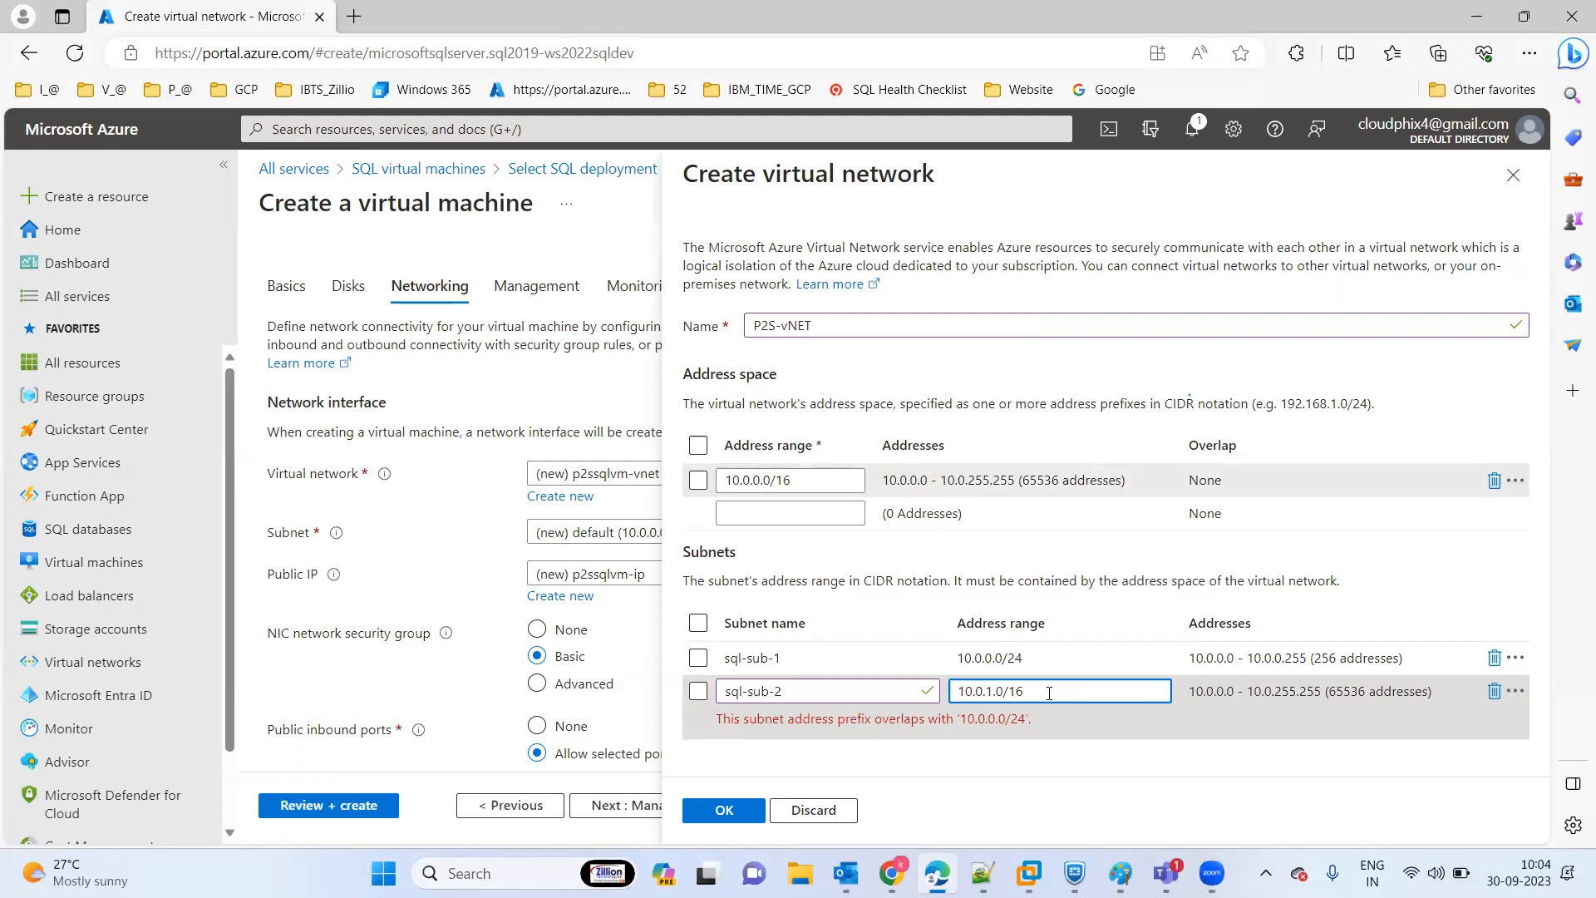
- Replace the address range of sql-sub-2 with 10.1.0.0/24
key(ctrl+a)
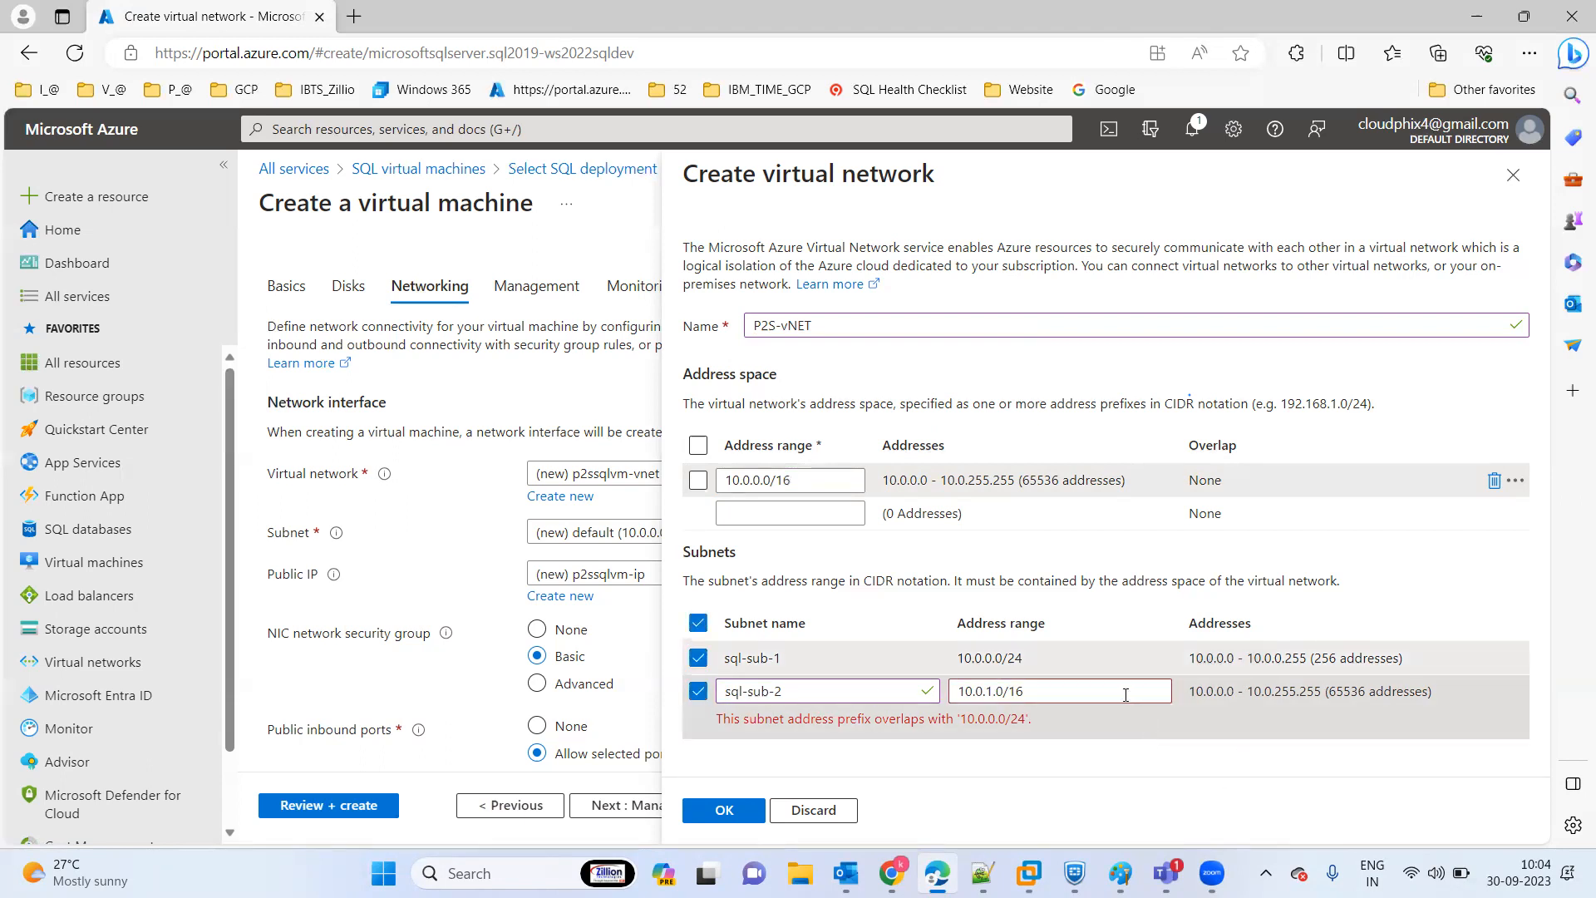
drag(1102, 694, 919, 690)
text(10.0)
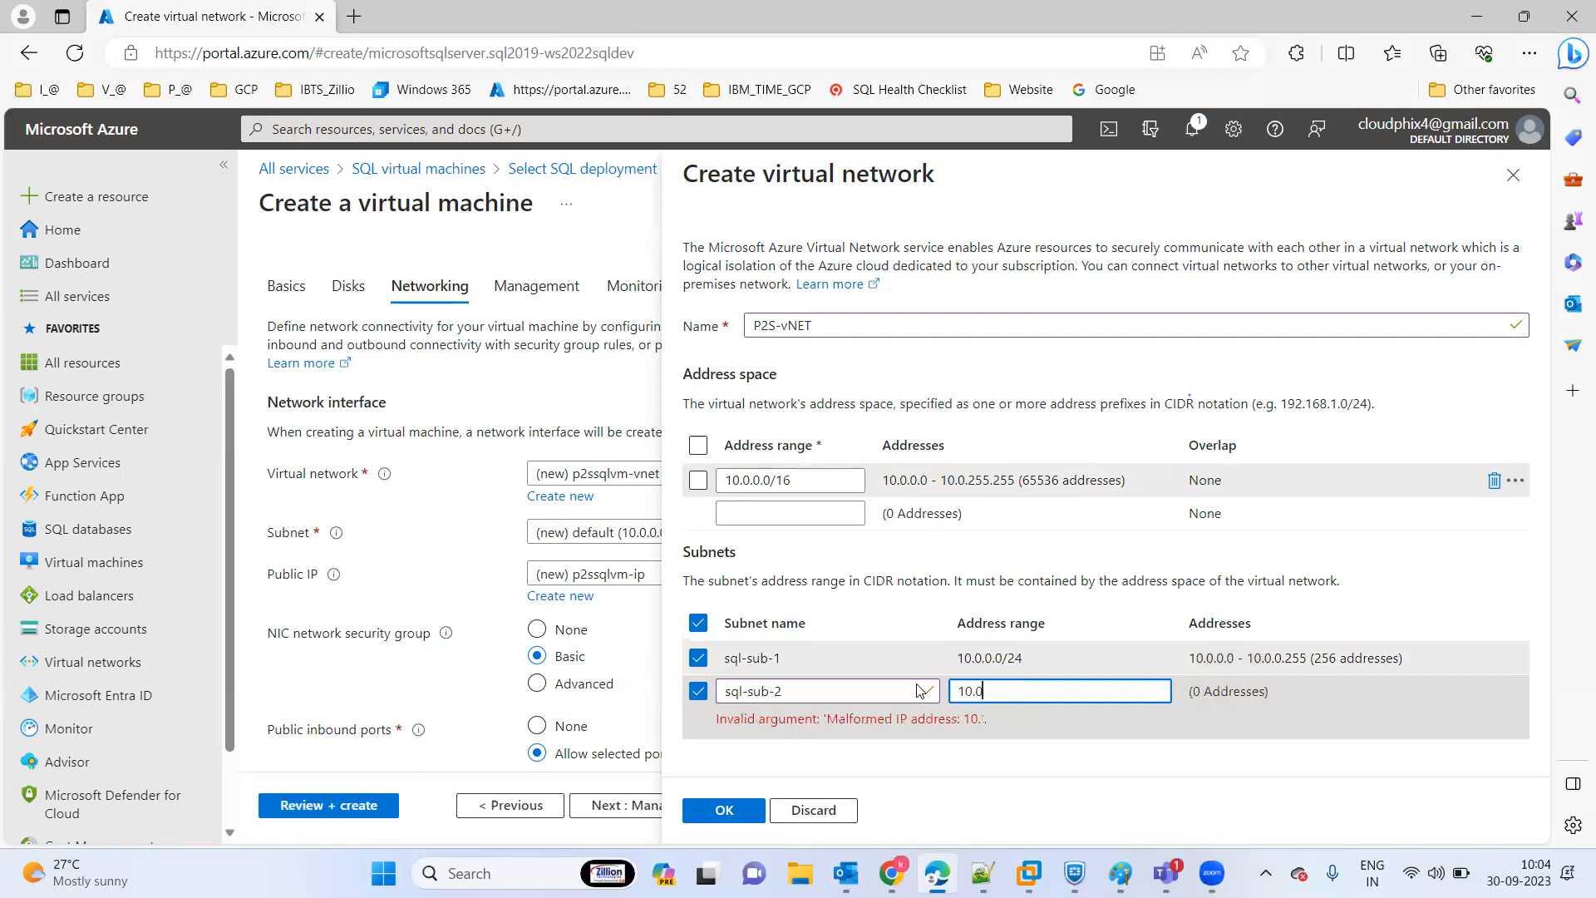
key(BackSpace)
text(1.0.0/)
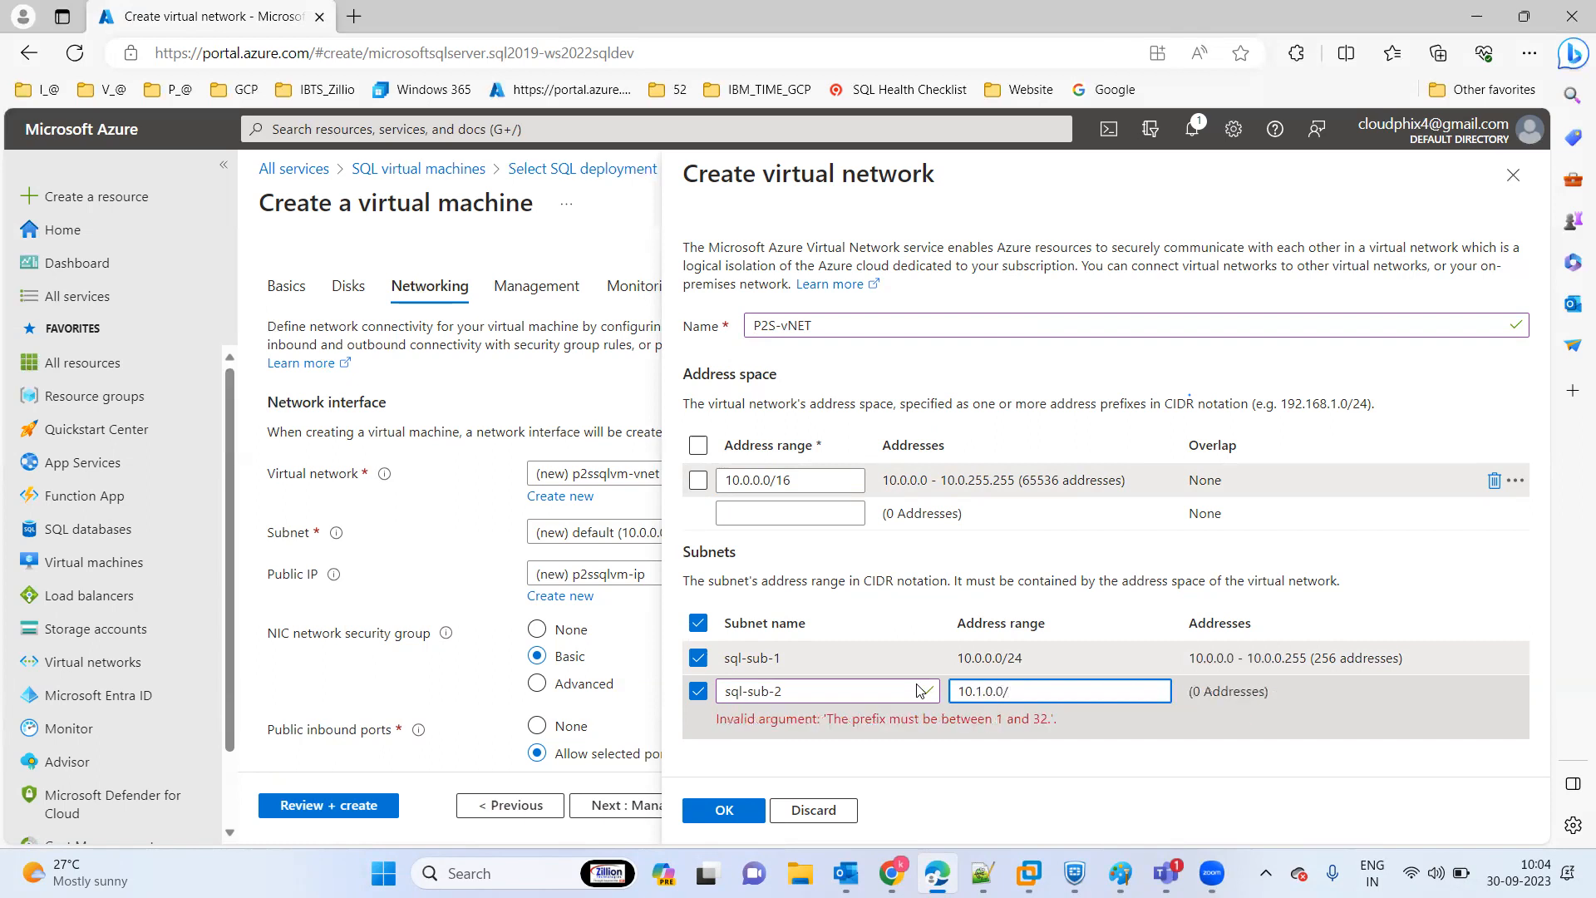
text(24)
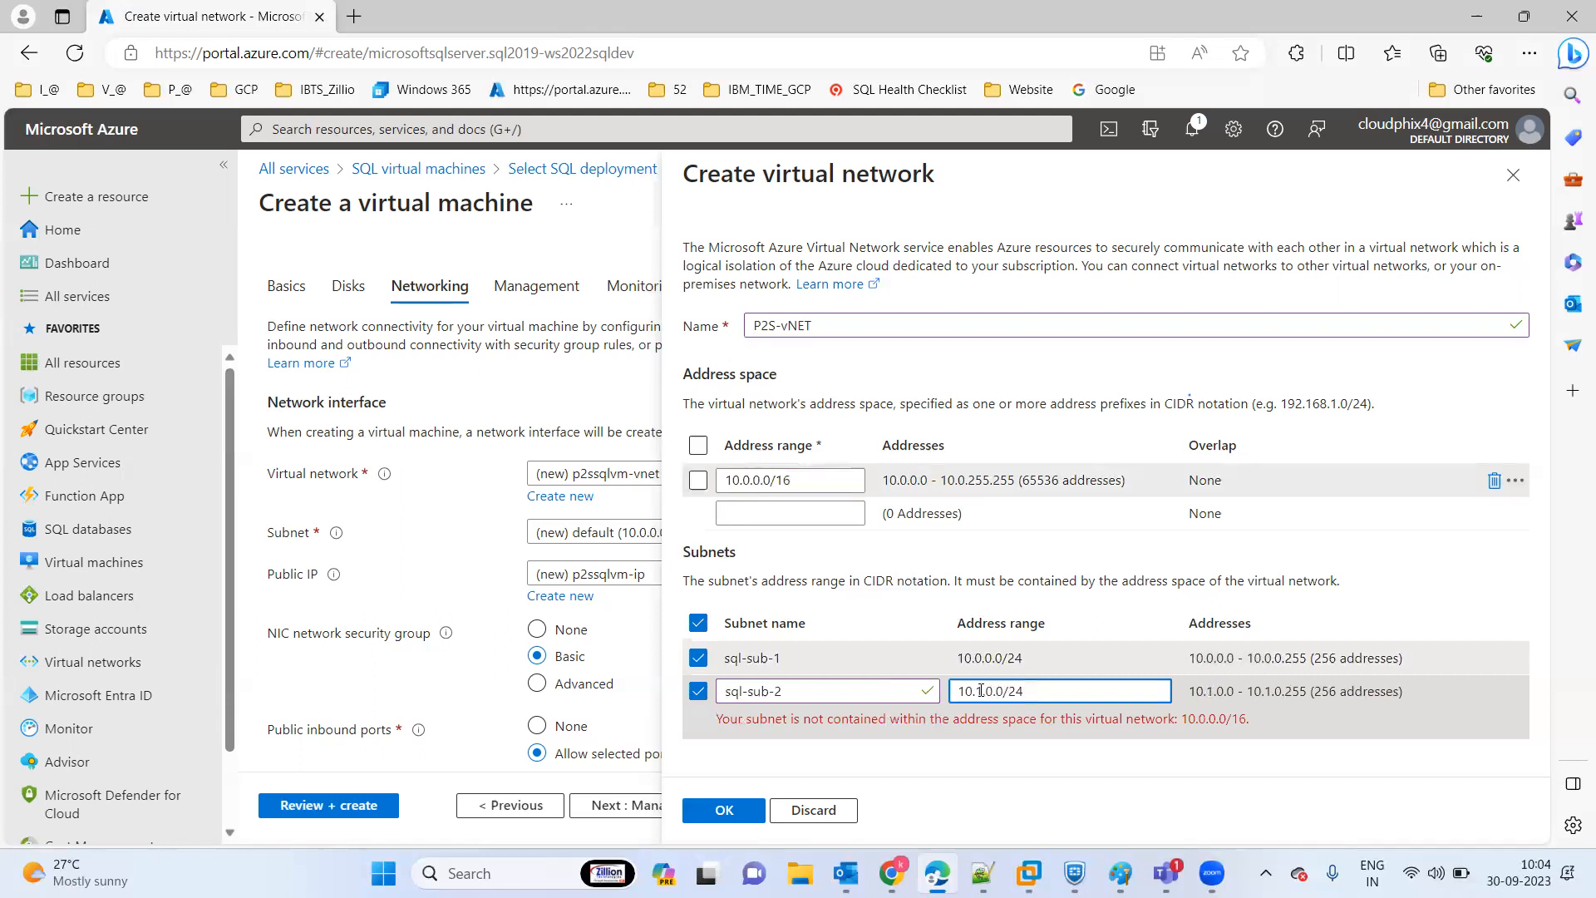
- Correct the address range of sql-sub-2 to 10.0.2.0/24 and confirm the new virtual network
key(Left)
key(Left)
key(BackSpace)
text(2)
key(BackSpace)
text(0)
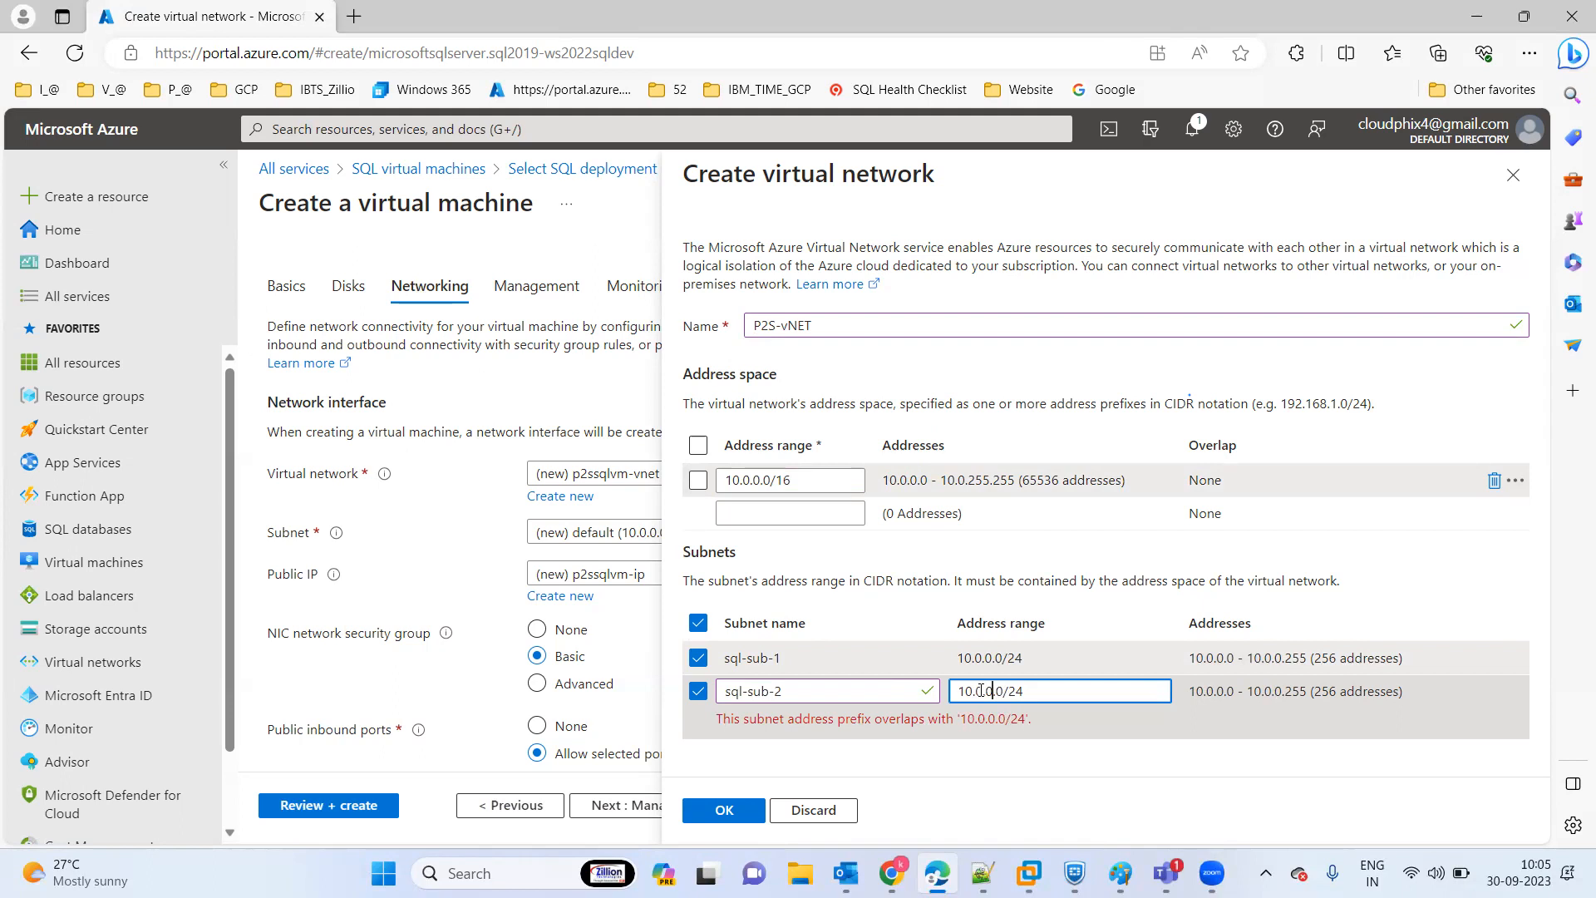
key(BackSpace)
text(2)
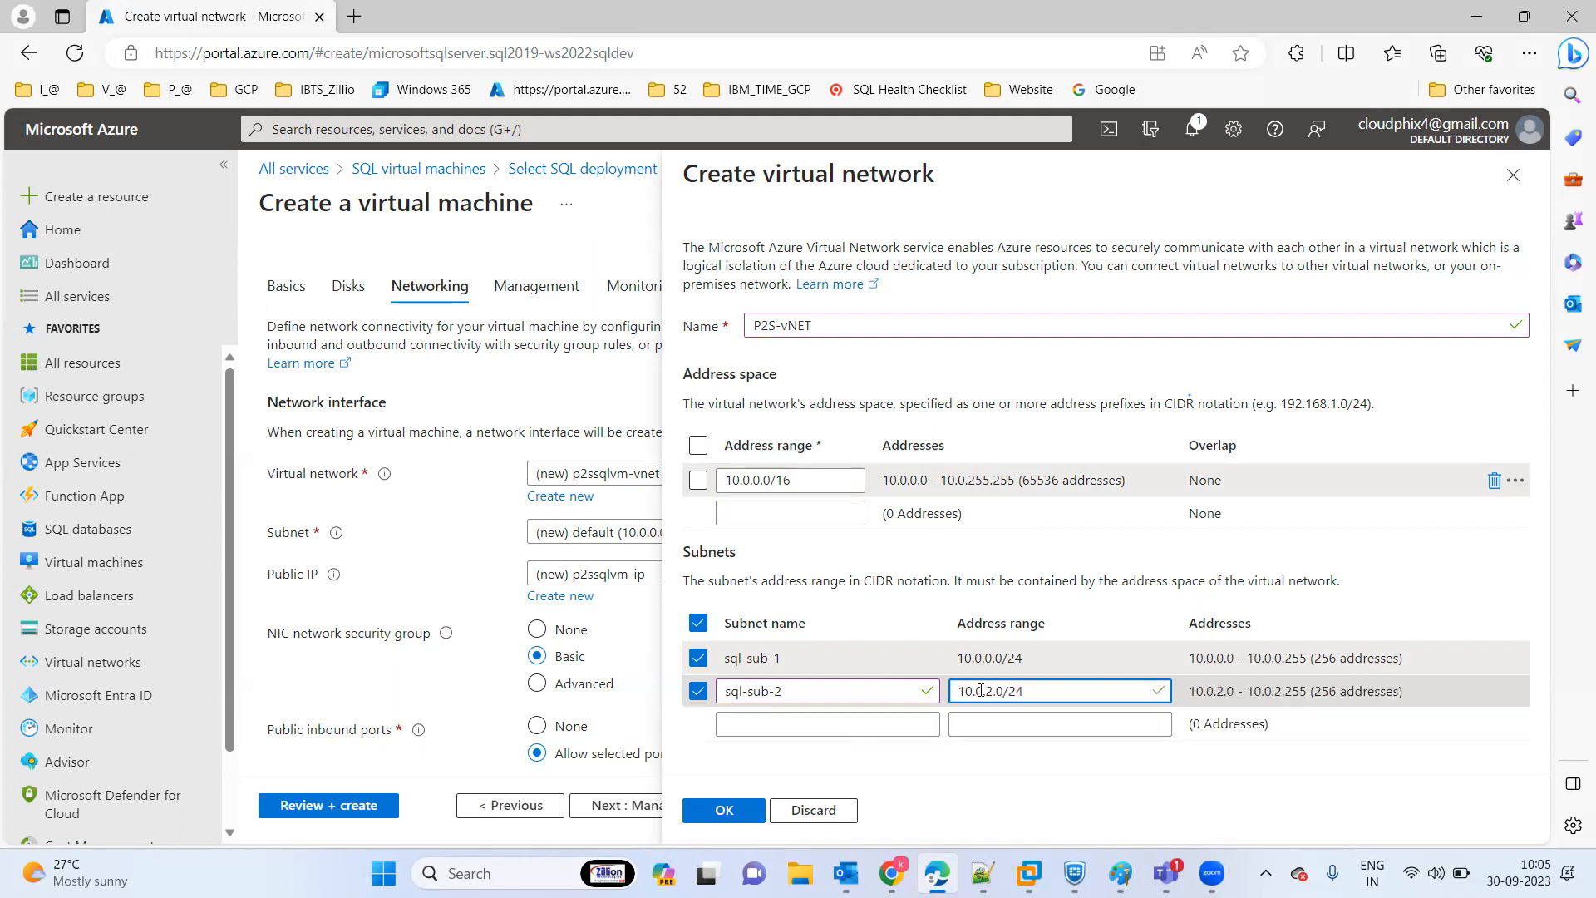
click(1279, 787)
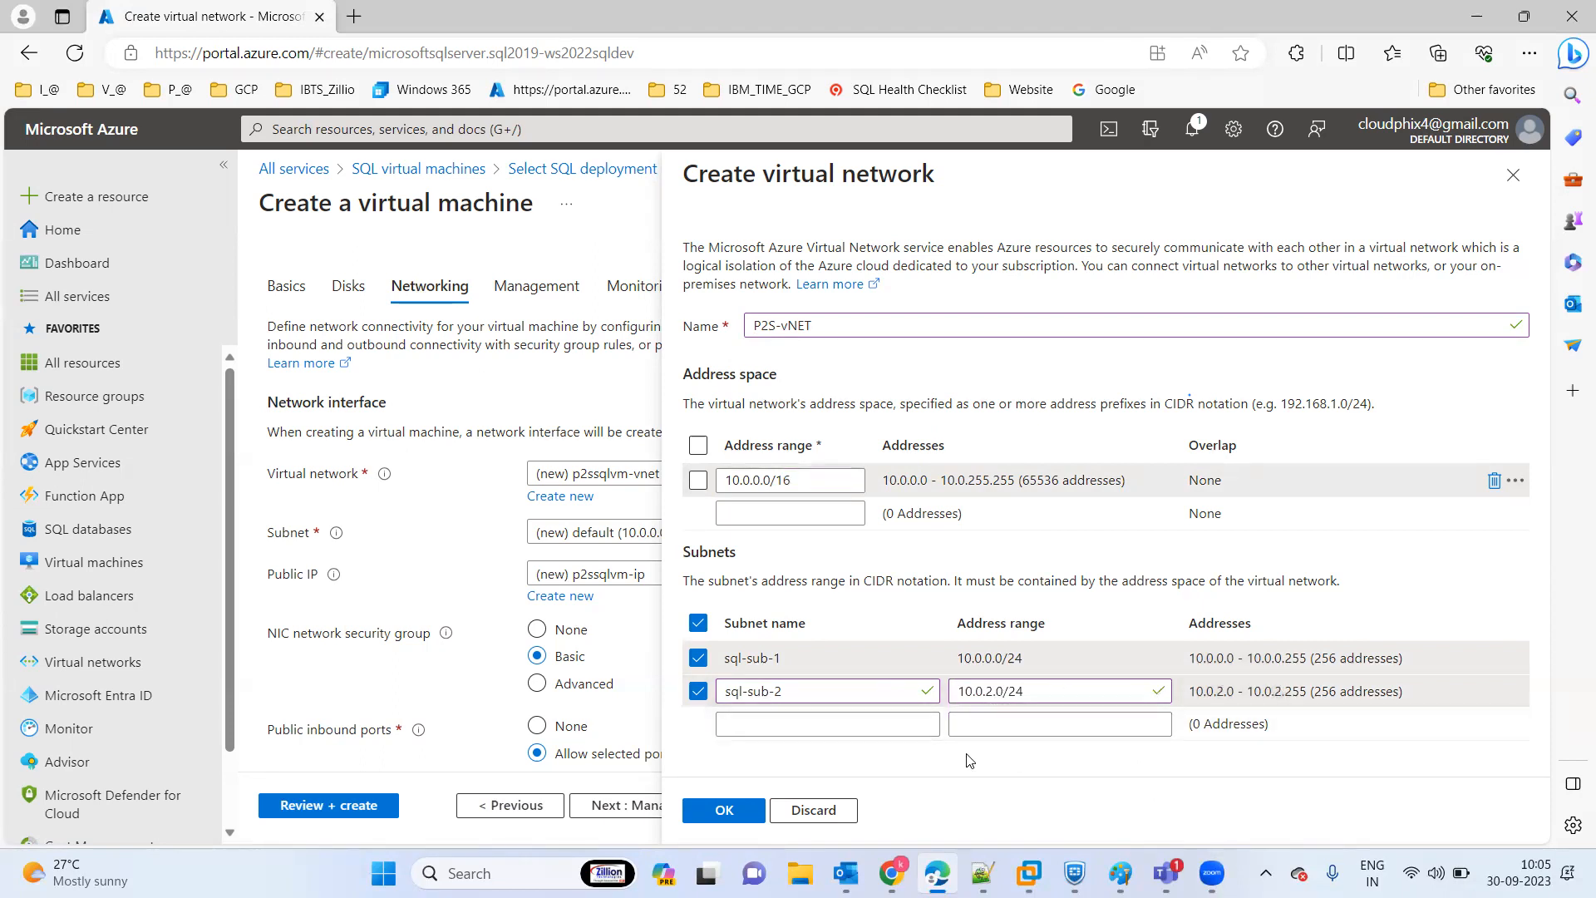
click(740, 819)
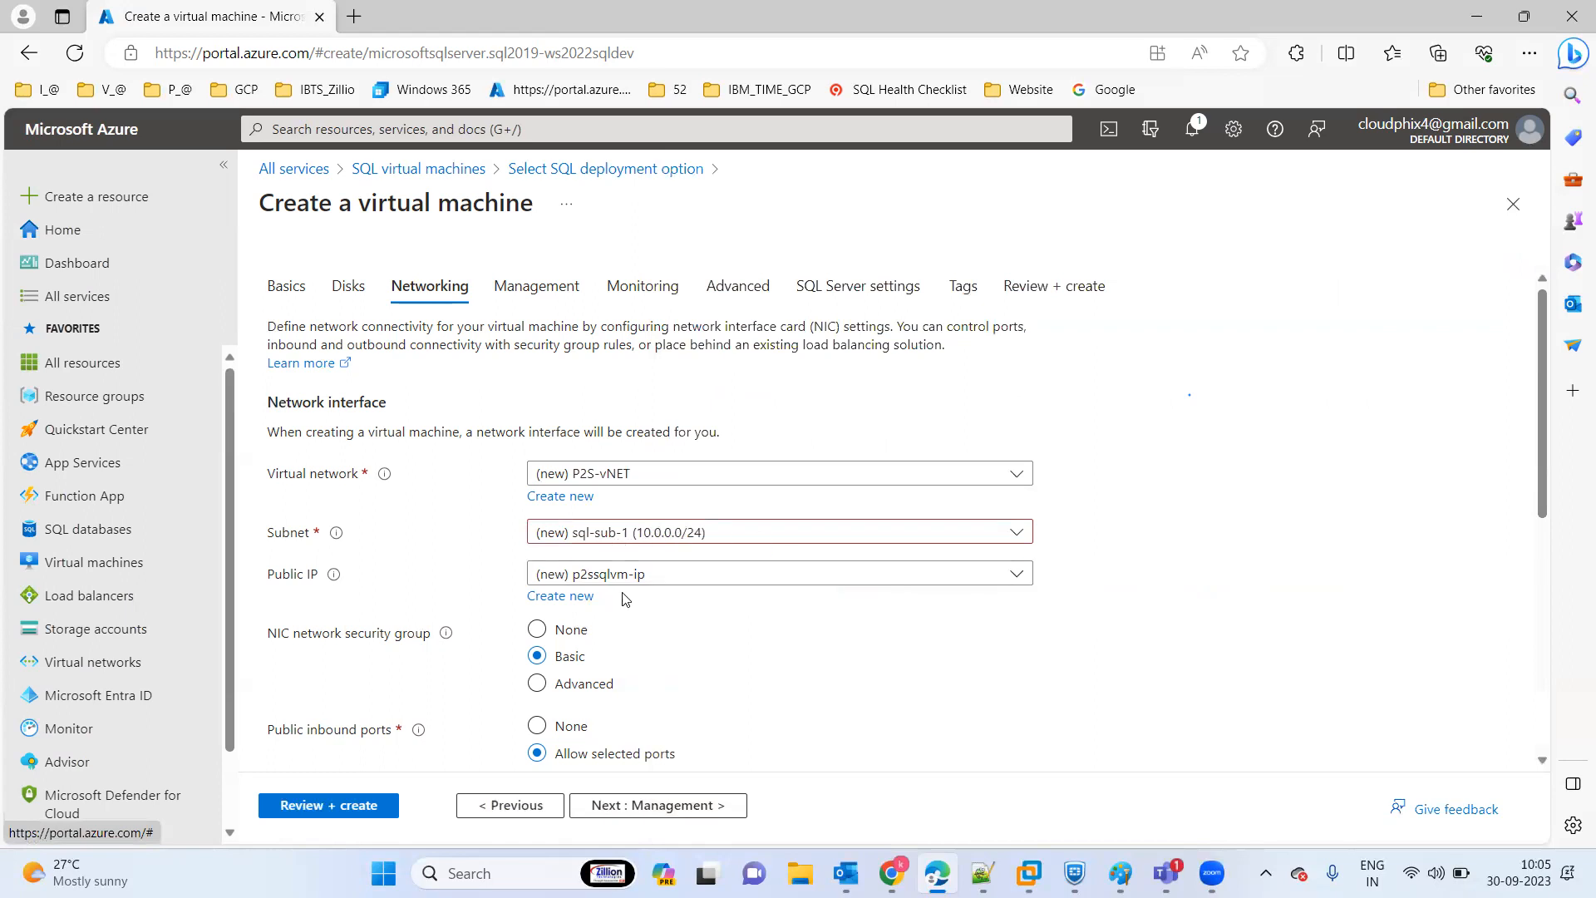
- Create a new public IP address named p2s-pip for the virtual machine's network interface
click(571, 597)
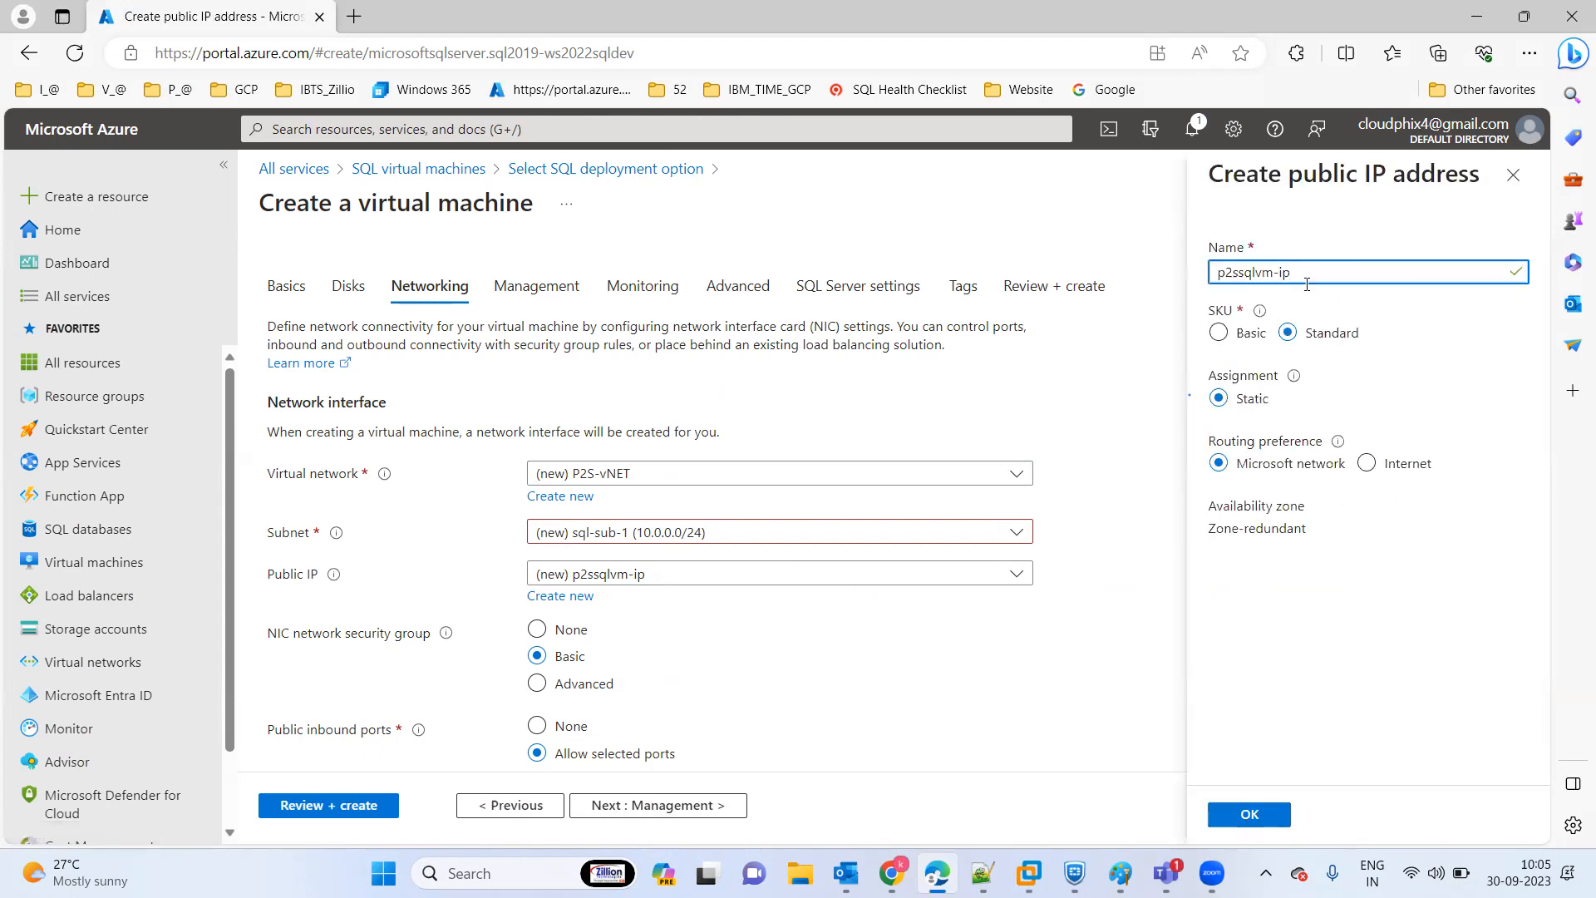
drag(1322, 271, 1114, 275)
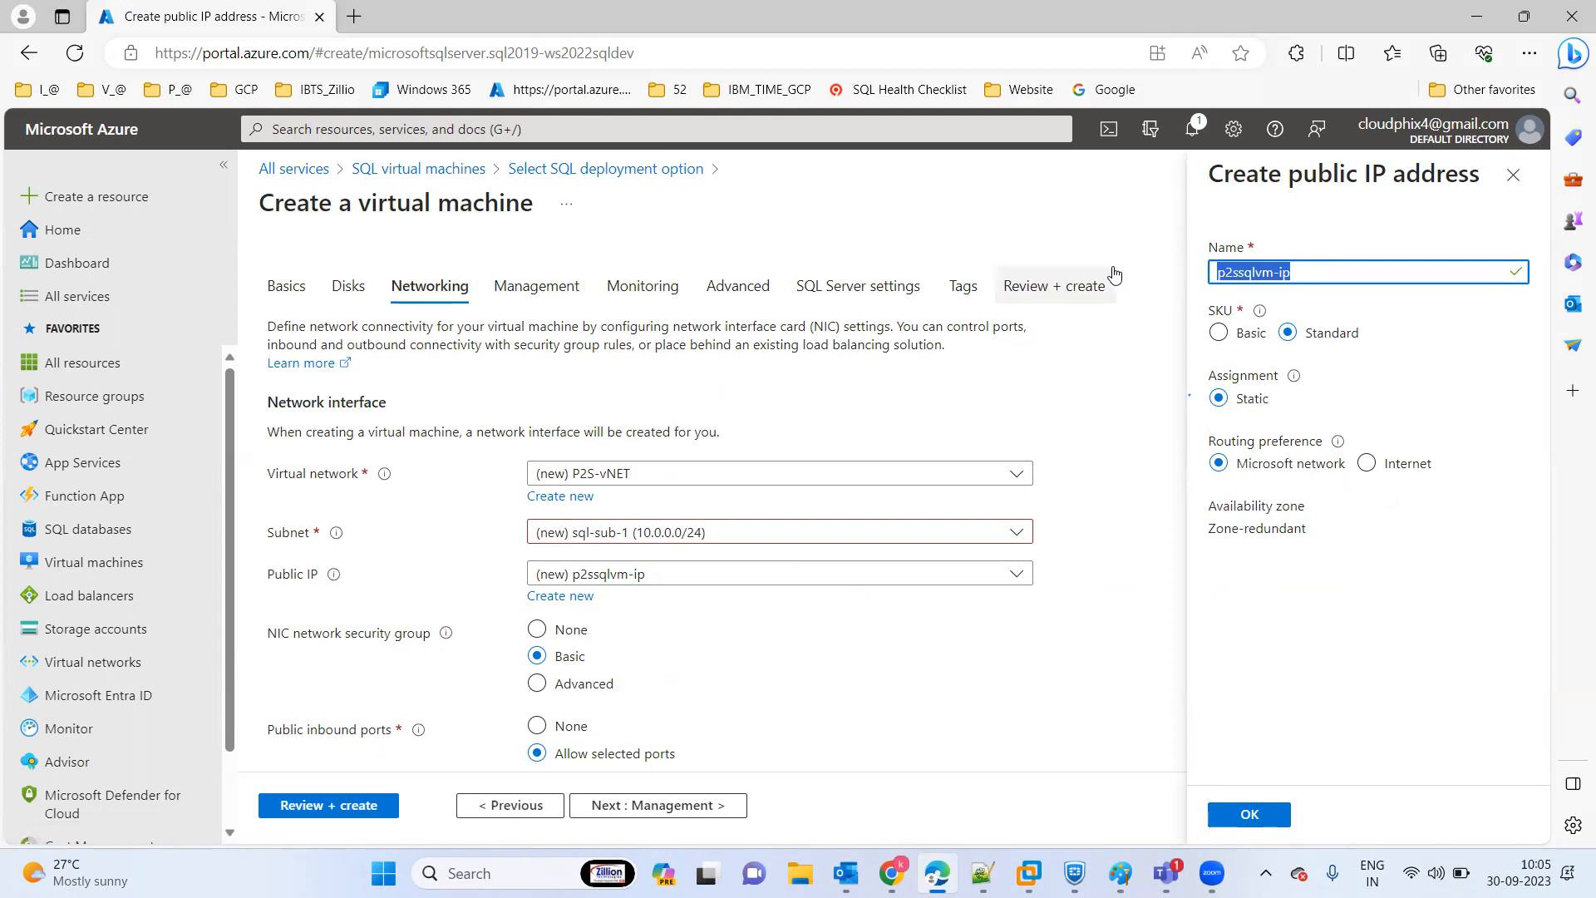
text(p2s-)
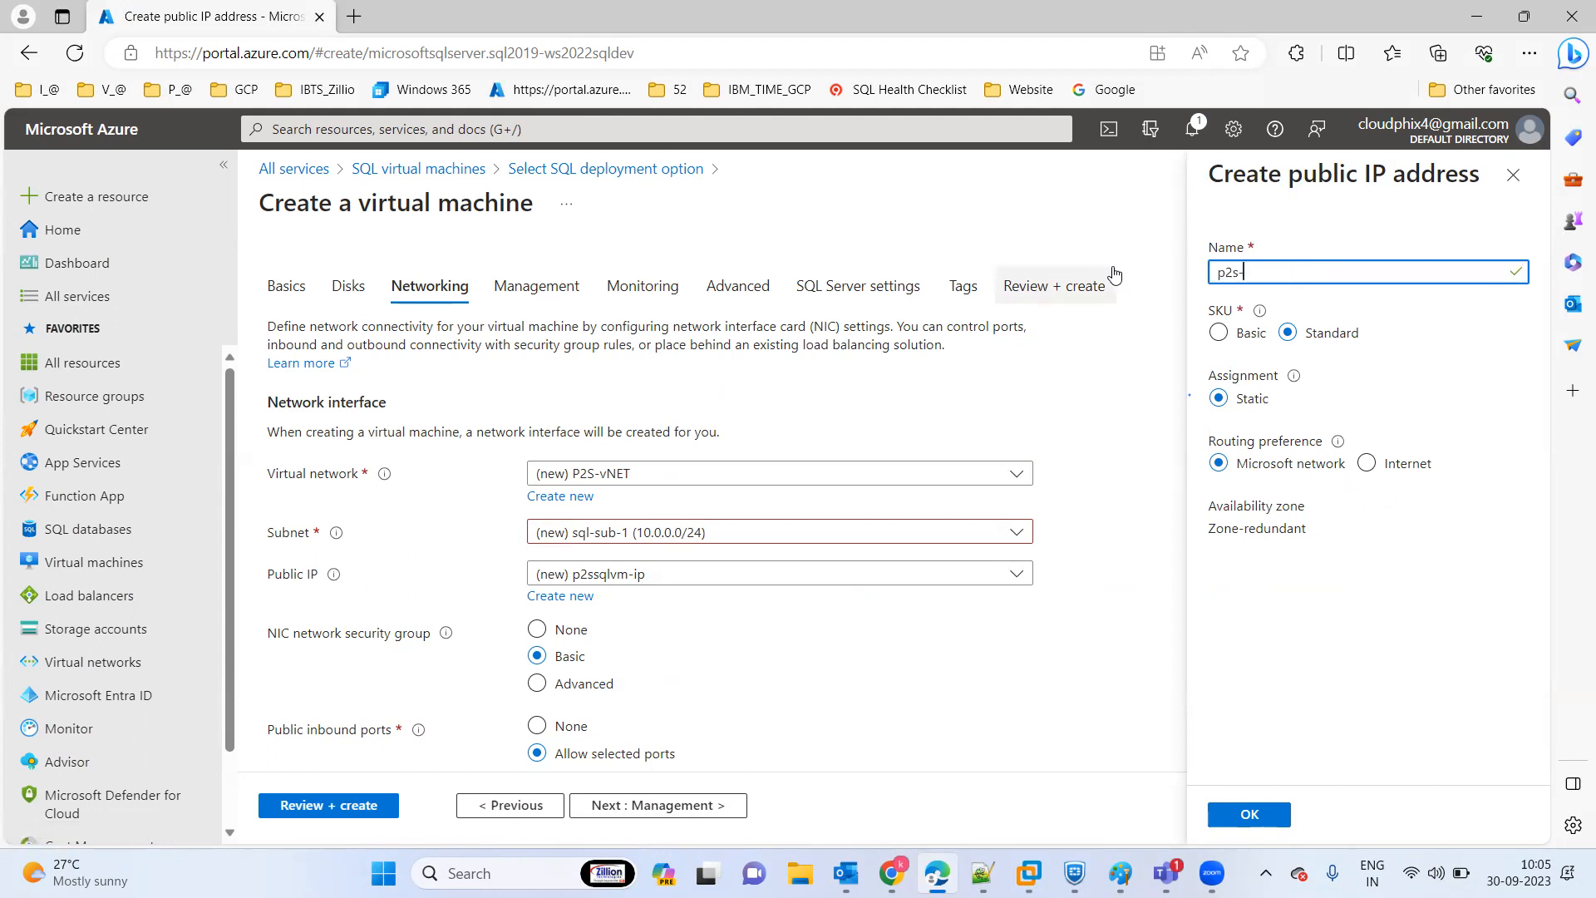
text(pip)
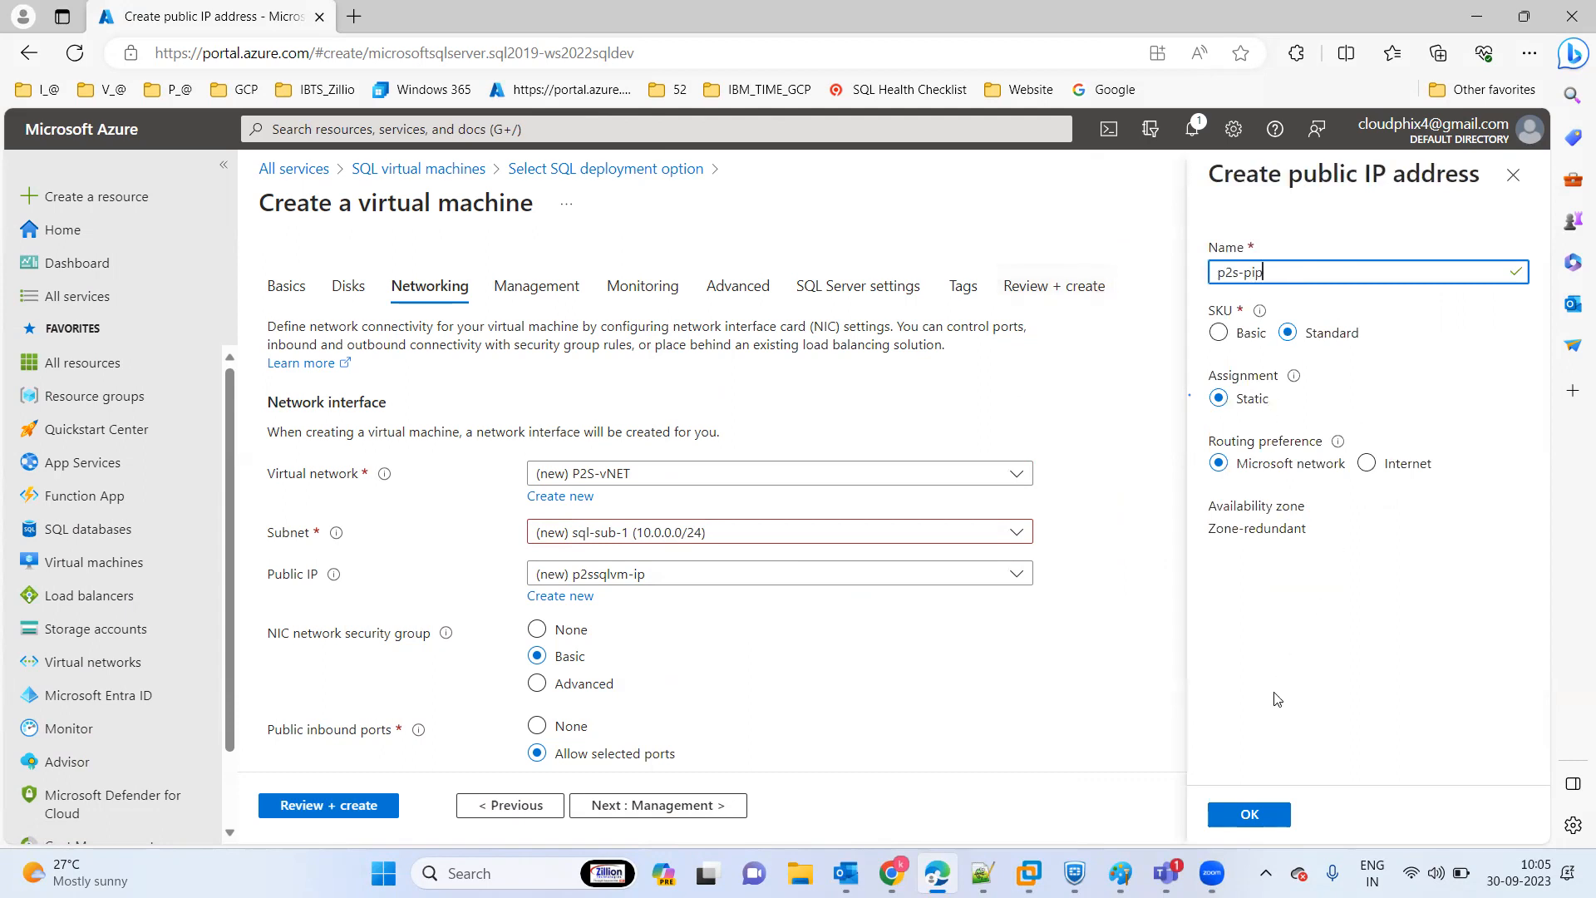
click(1255, 813)
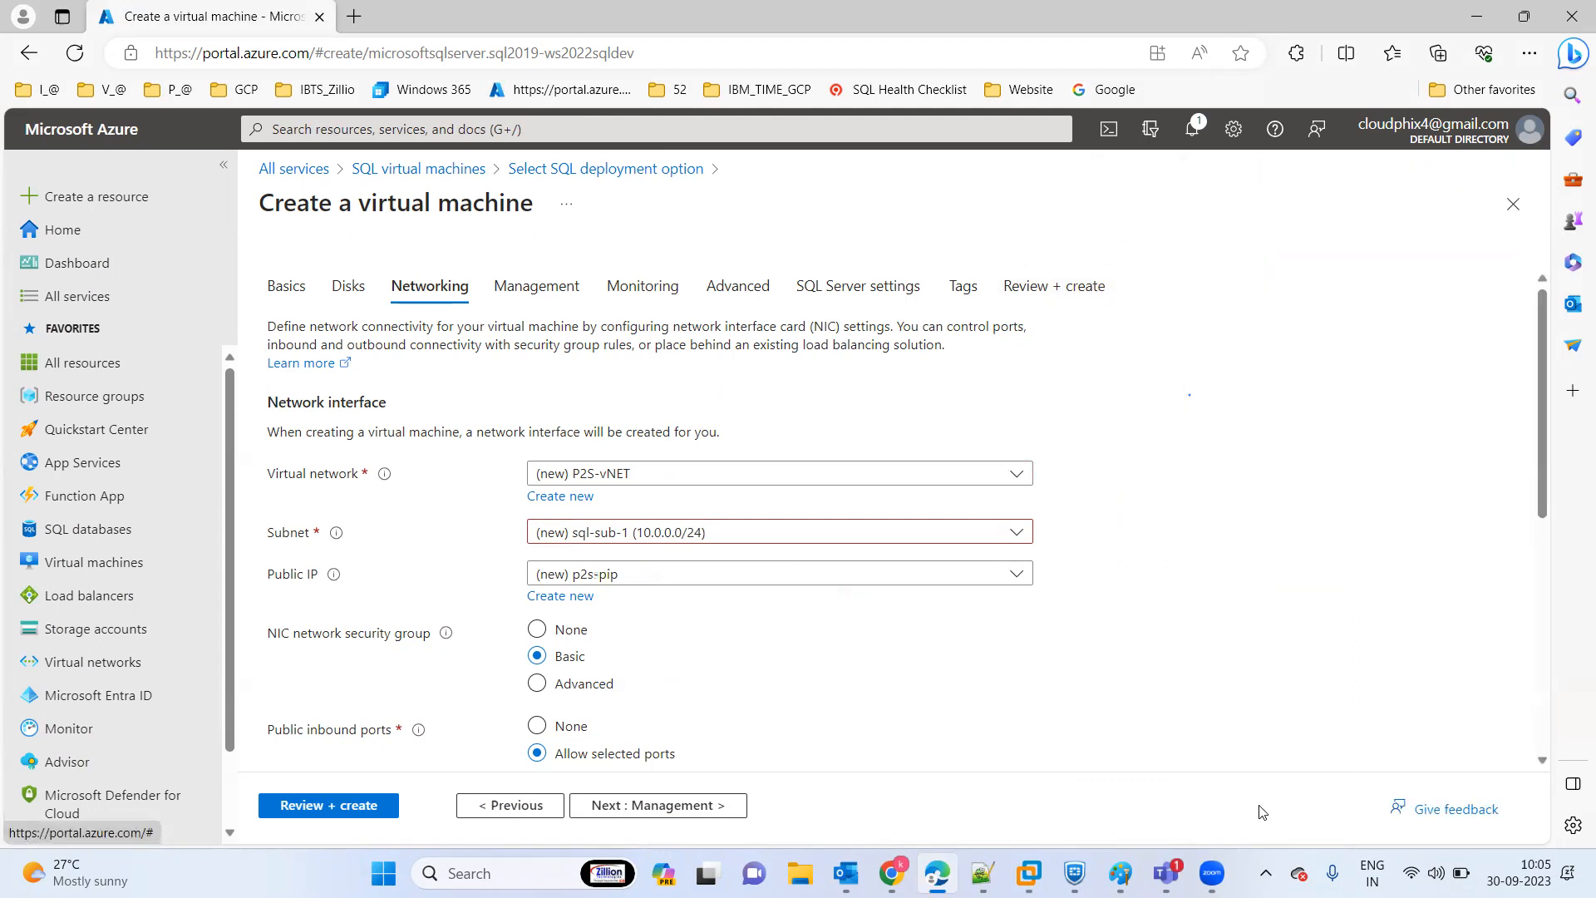
- Accept the remaining networking options and the management, monitoring and advanced defaults, proceeding to the SQL Server settings
drag(1548, 393, 1533, 607)
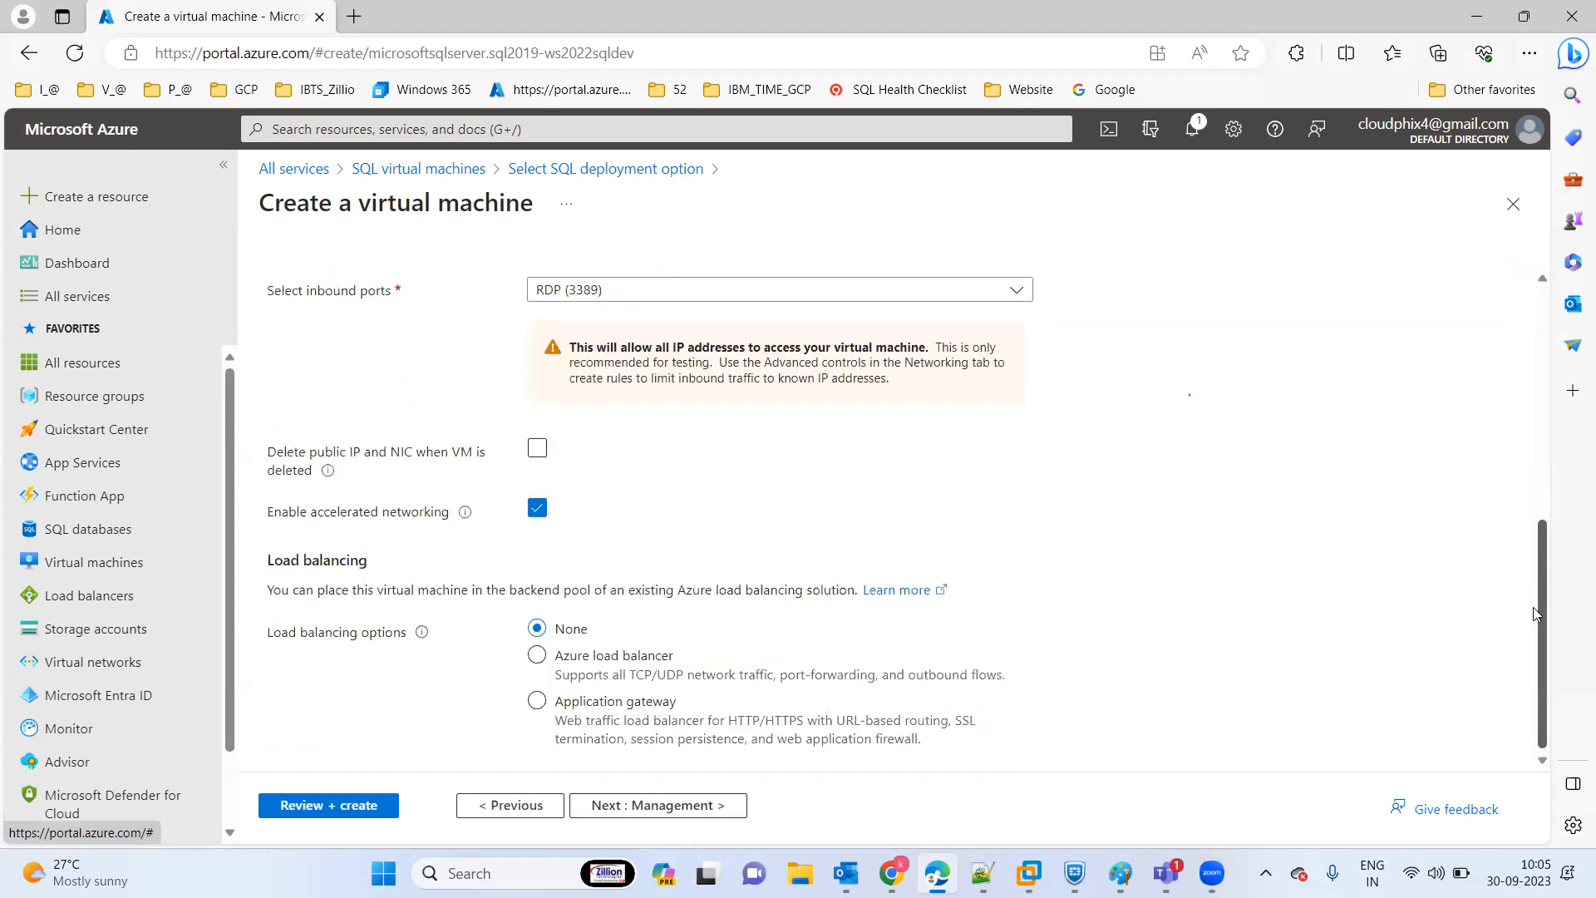
click(642, 818)
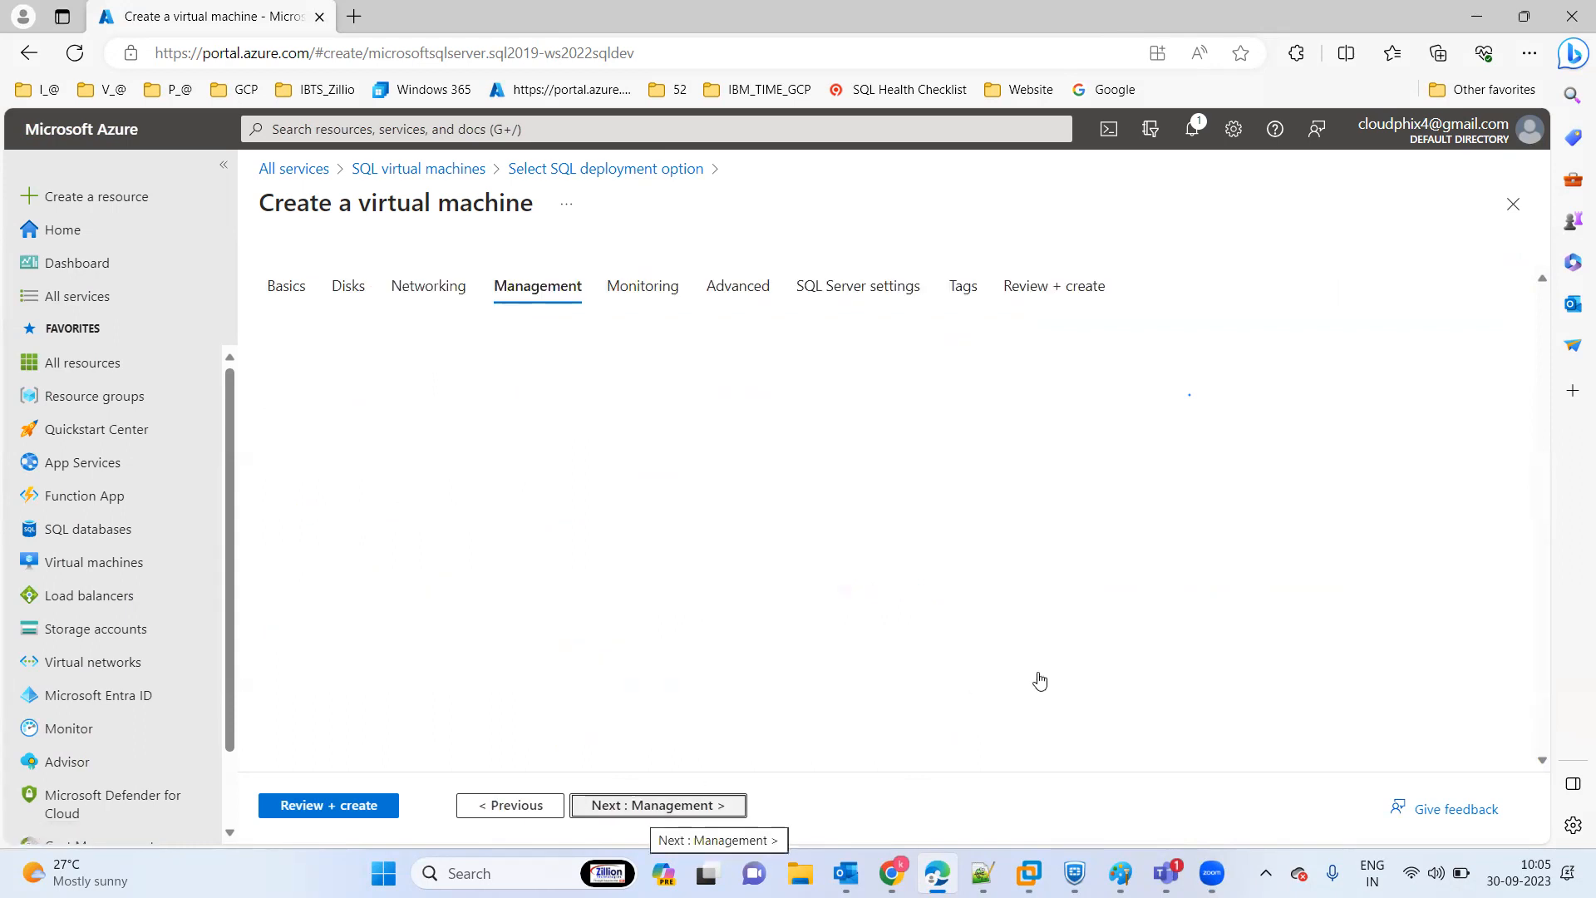
click(662, 805)
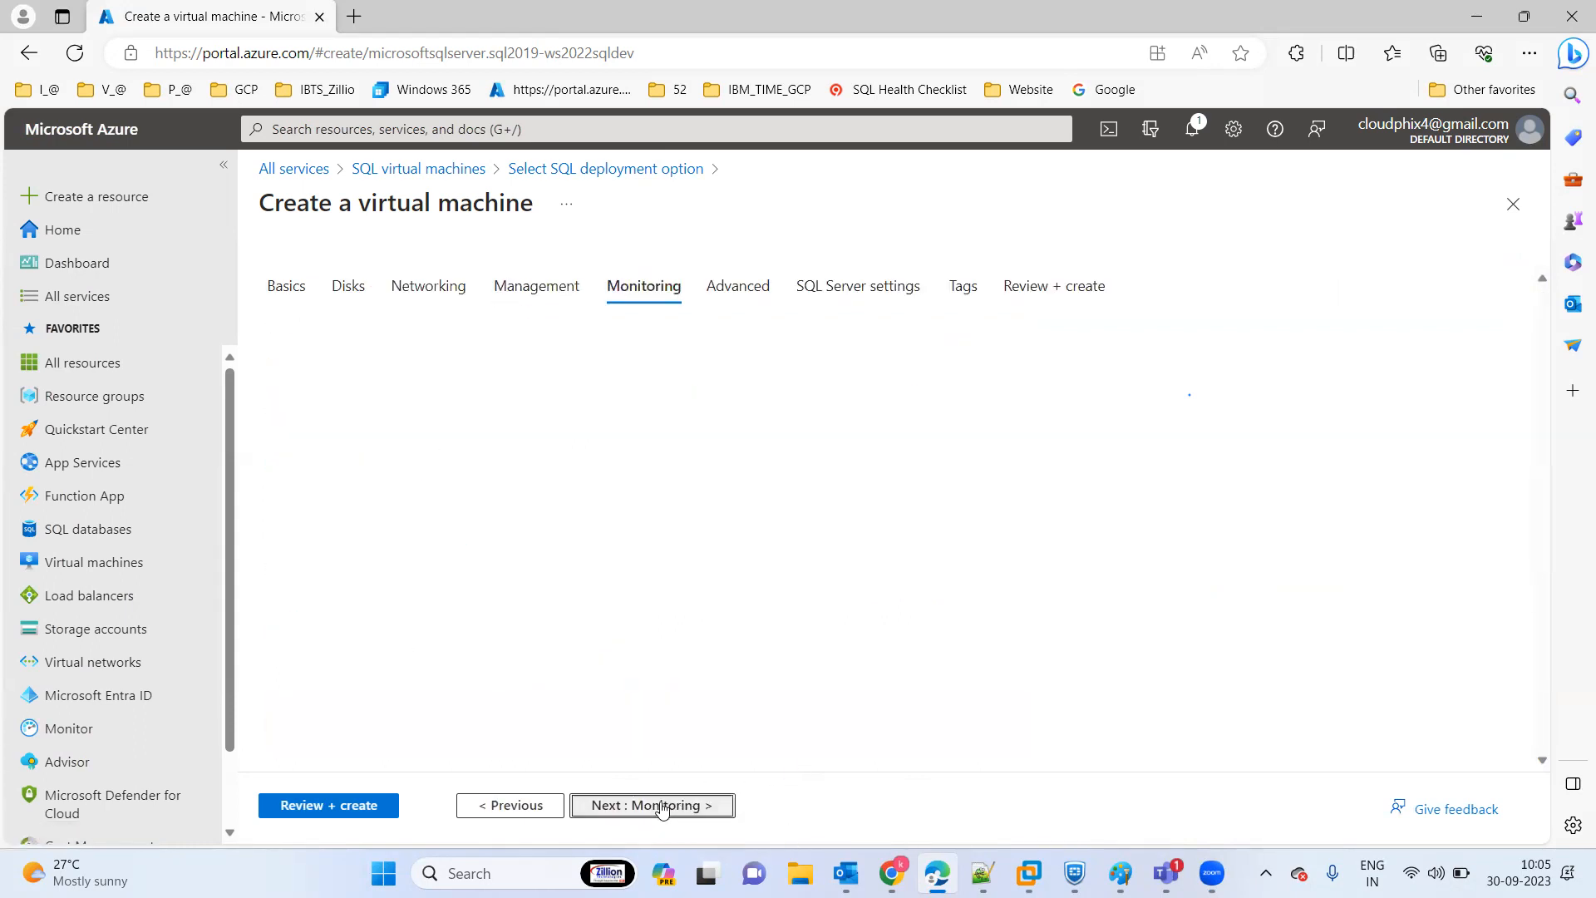
click(662, 805)
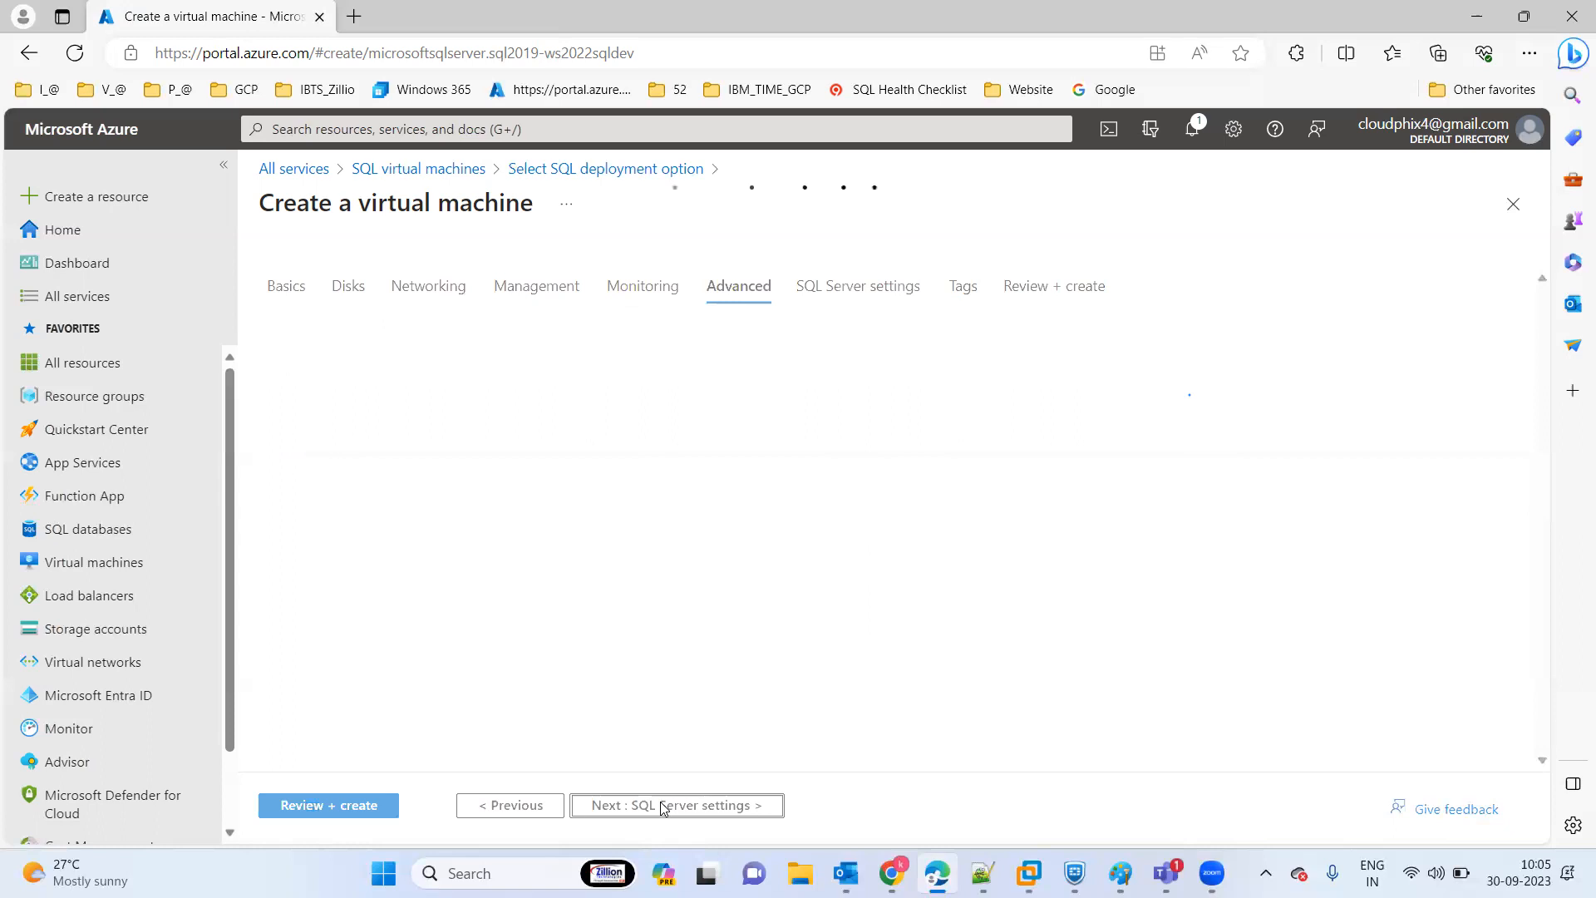
click(664, 806)
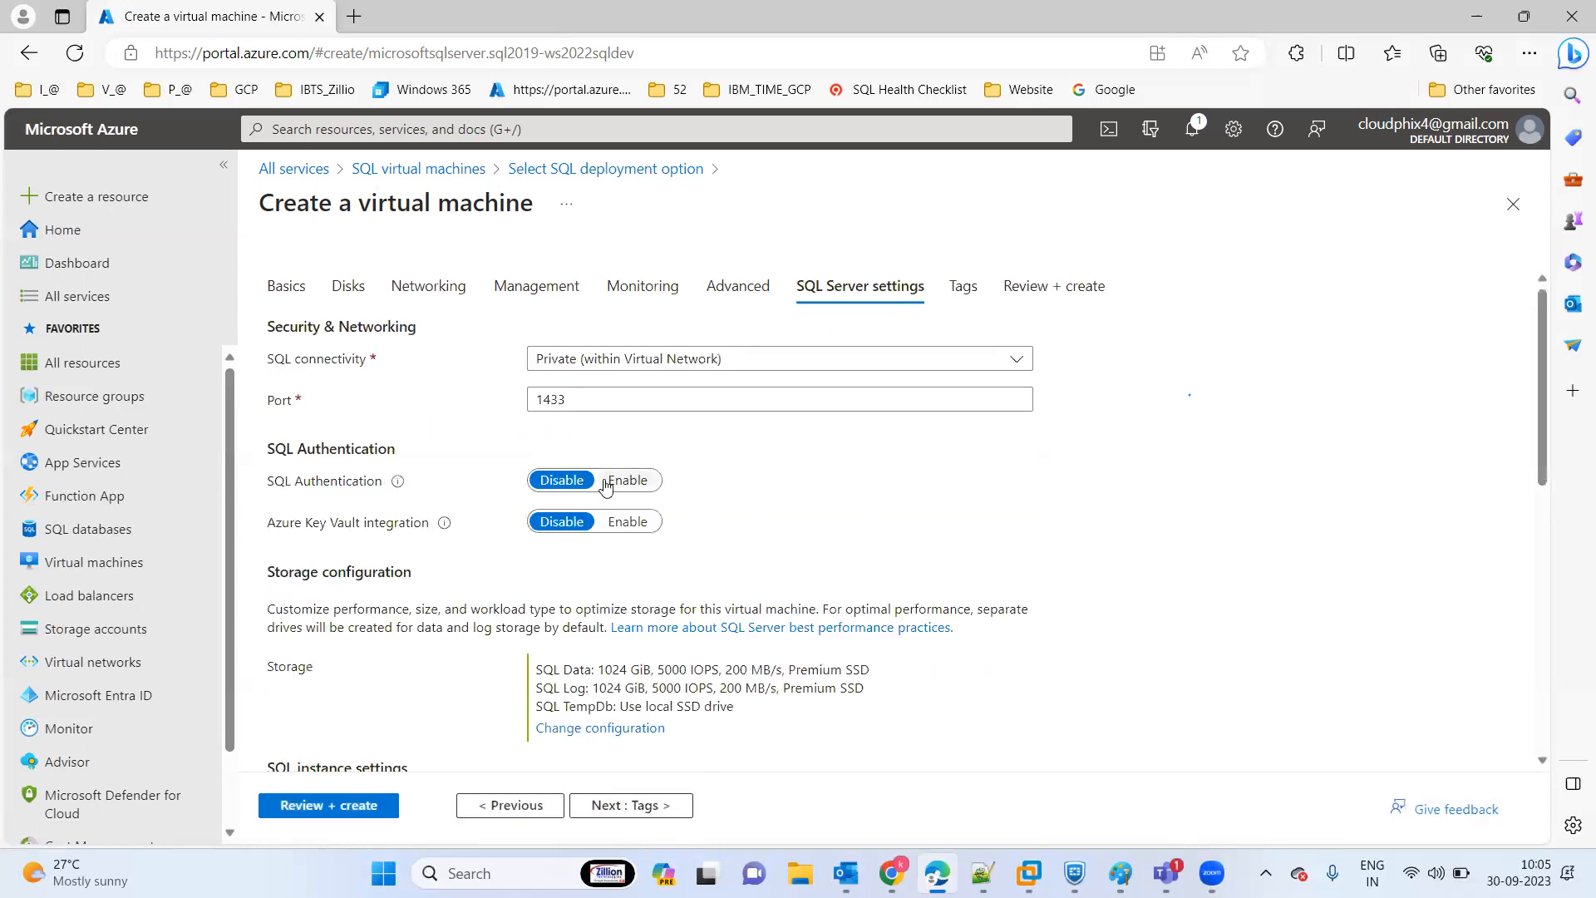
- Enable SQL Authentication and keep SQL connectivity at Private (within Virtual Network)
click(606, 485)
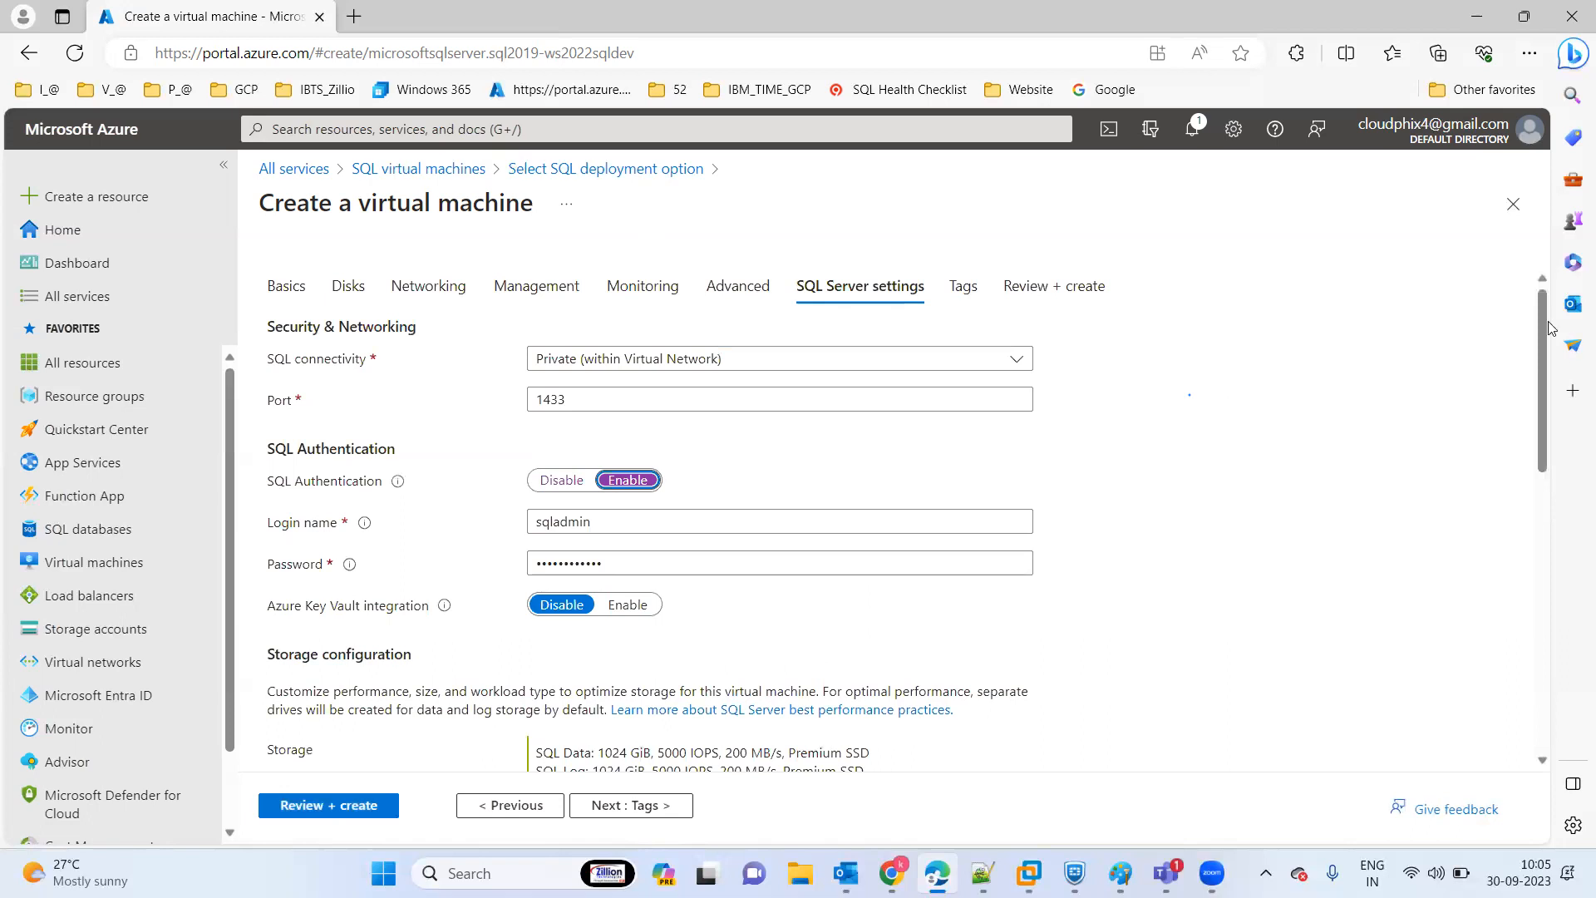
click(897, 359)
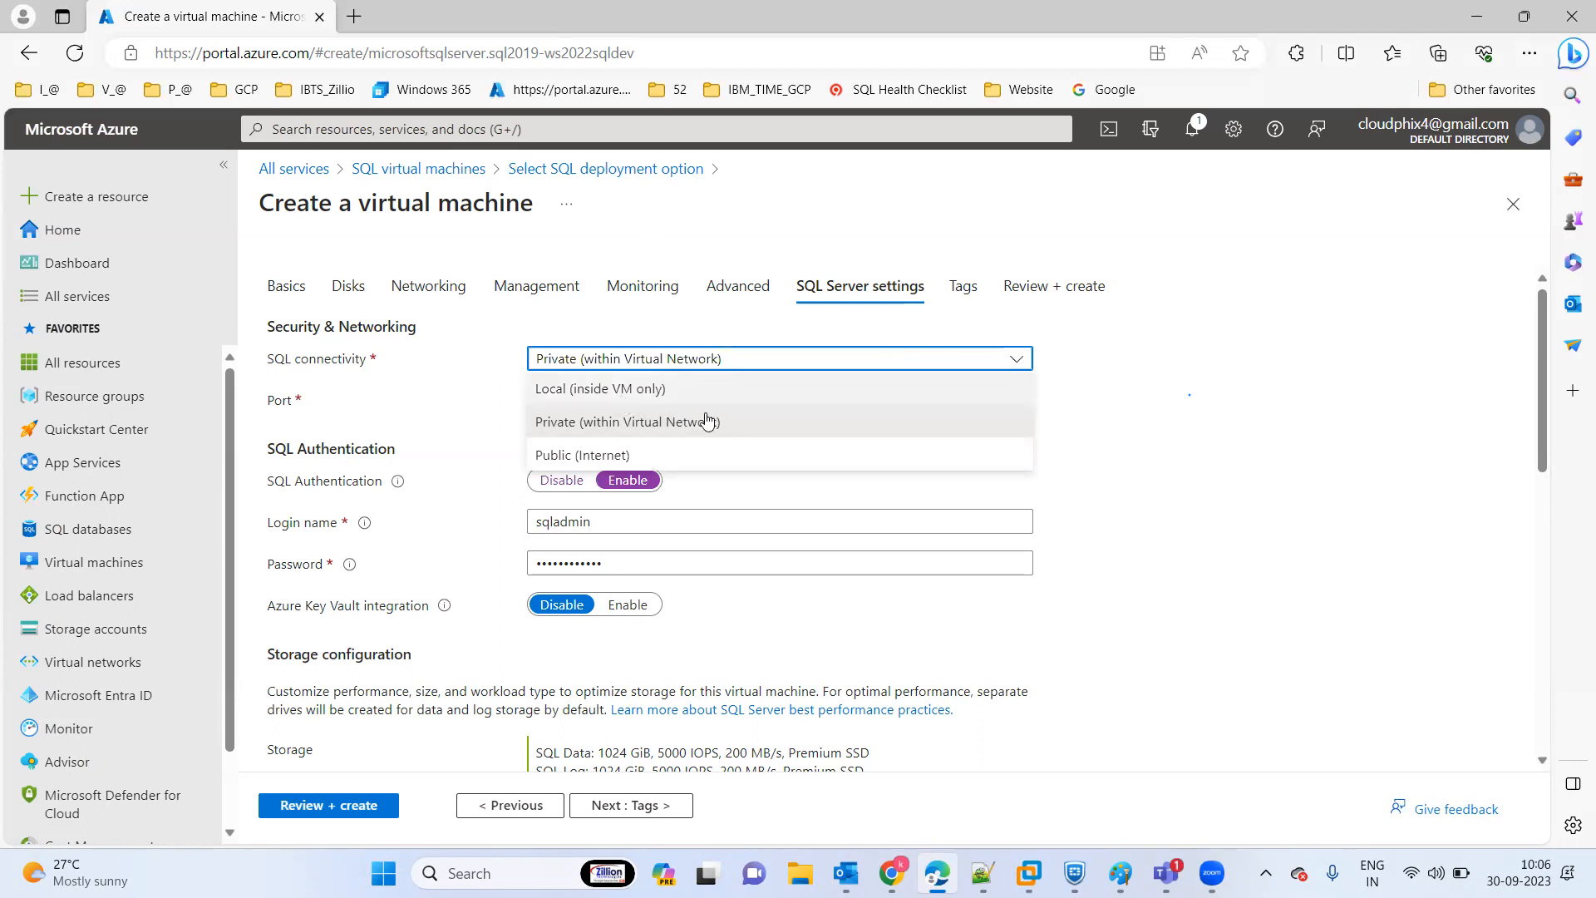
click(575, 426)
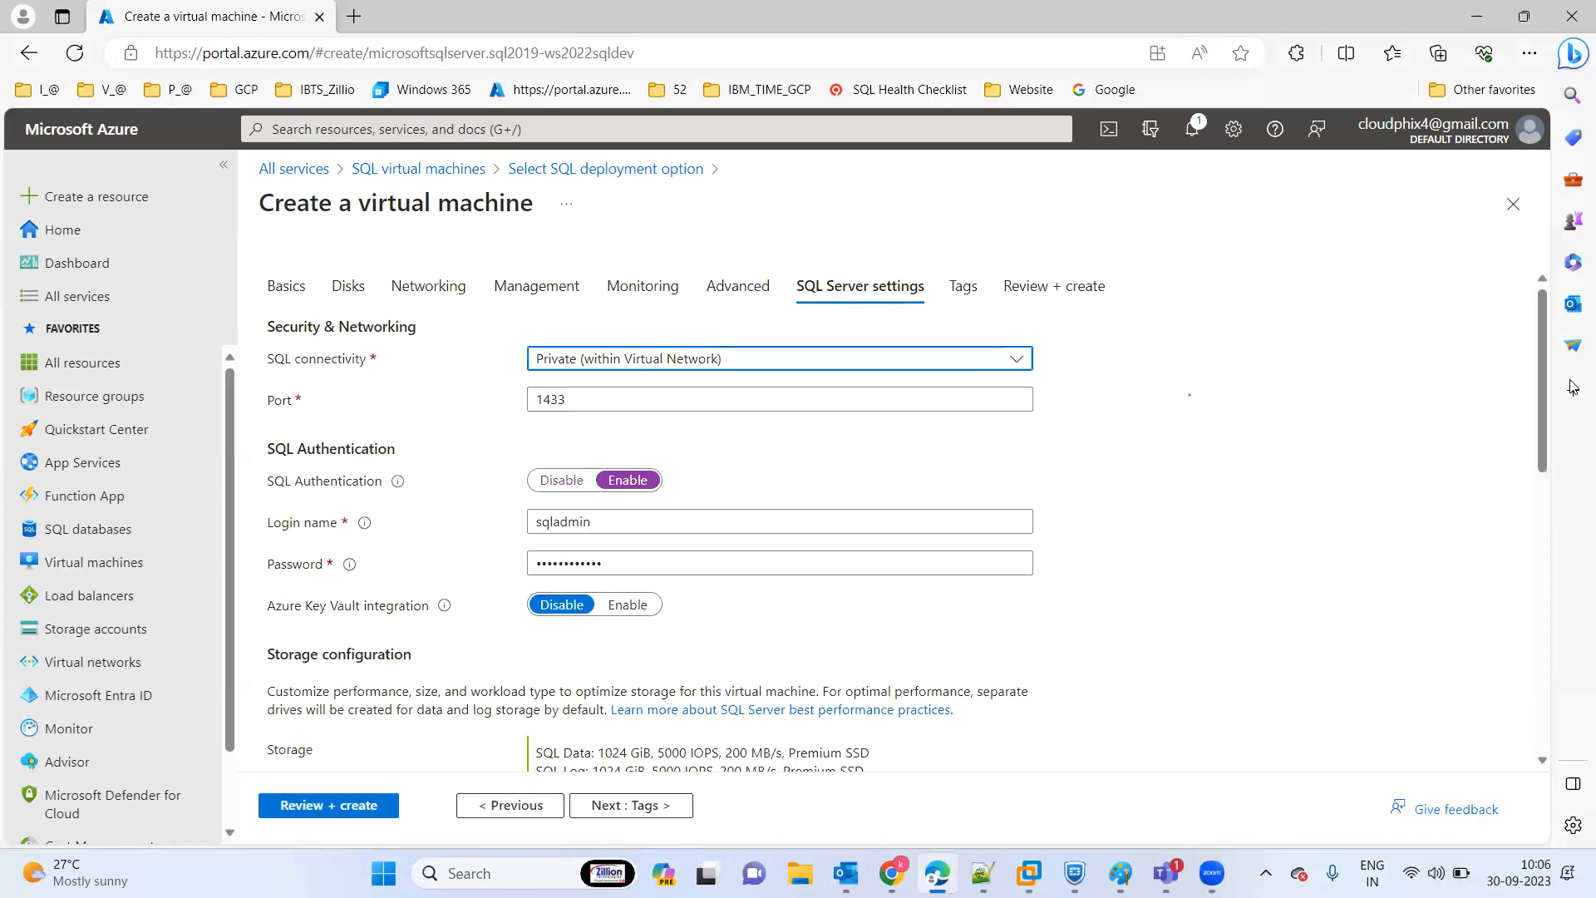
- Open the SQL storage configuration and set the data storage disk type to 8 GiB, Premium SSD (P2)
drag(1541, 339, 1540, 446)
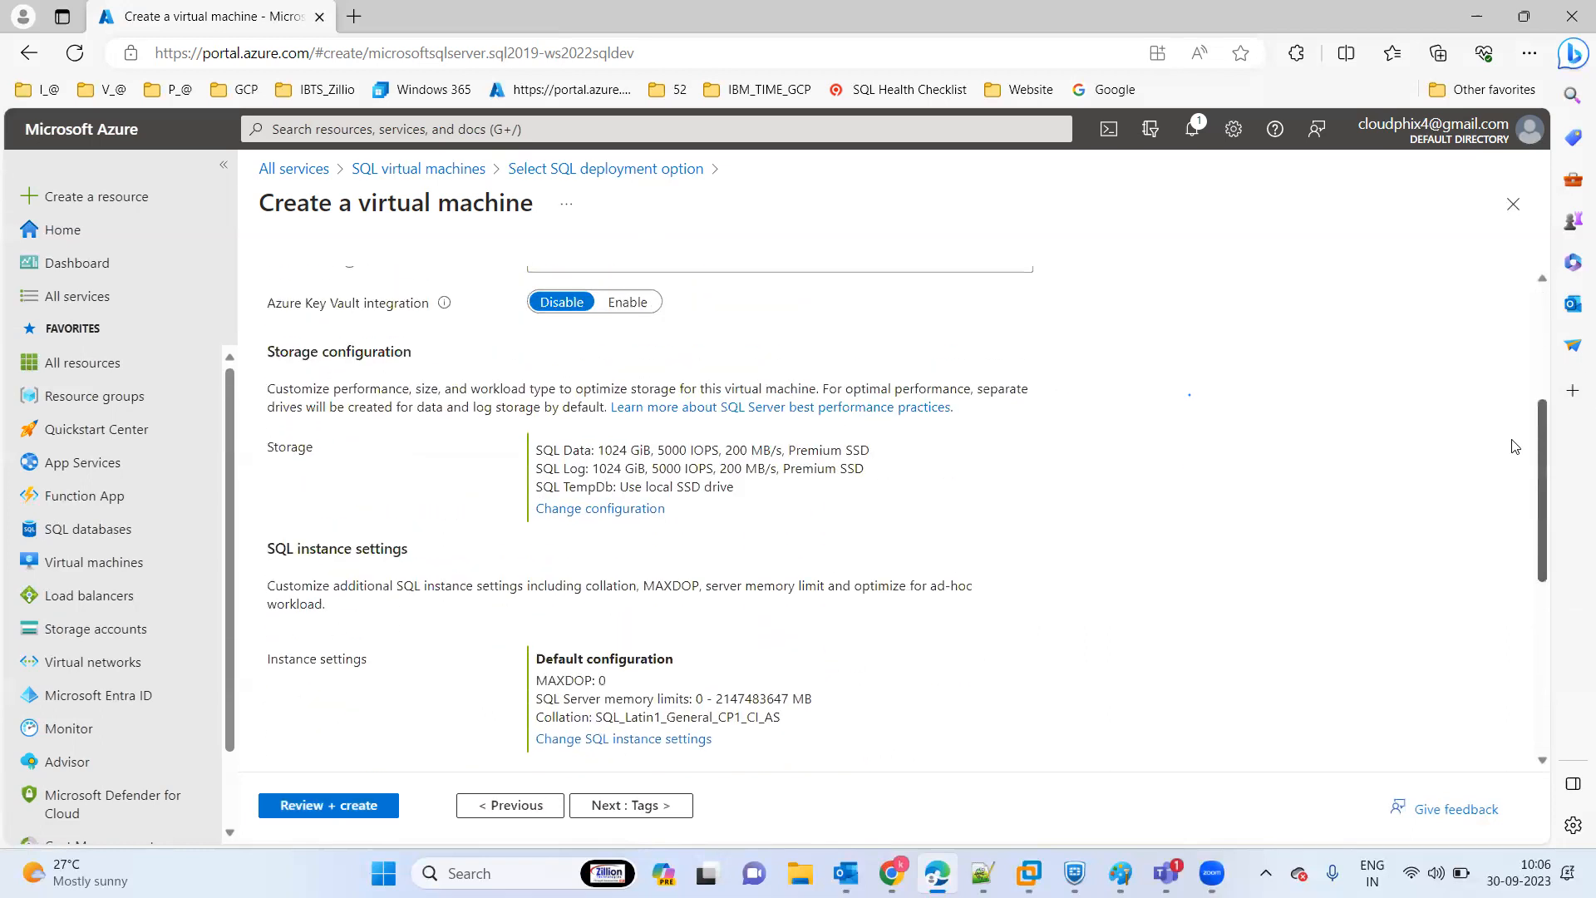
click(592, 516)
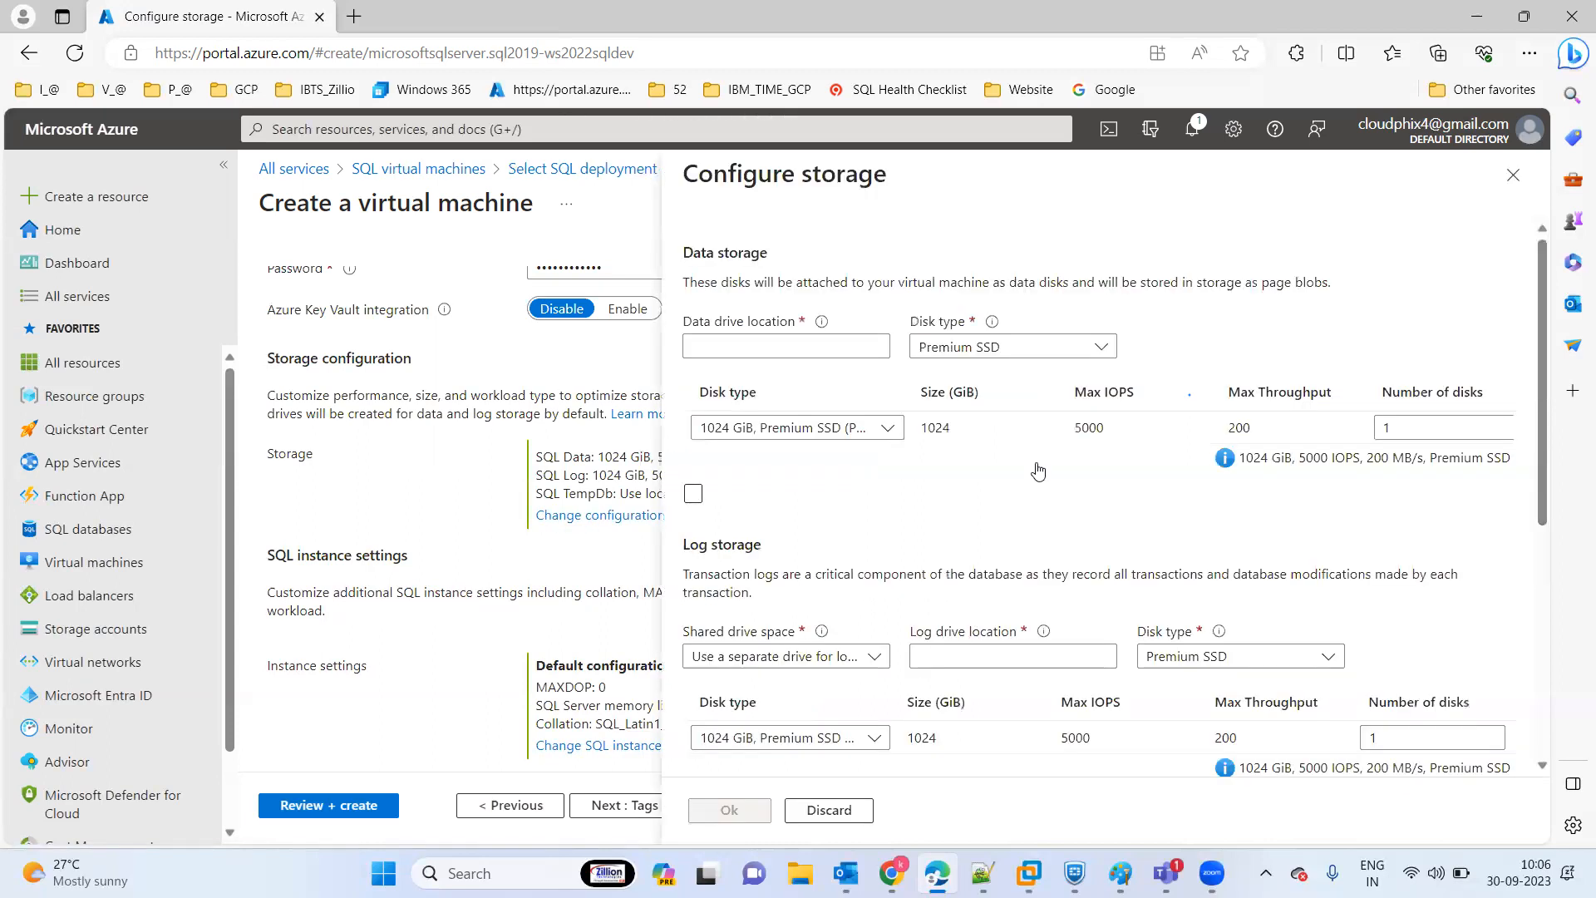
click(722, 432)
click(727, 466)
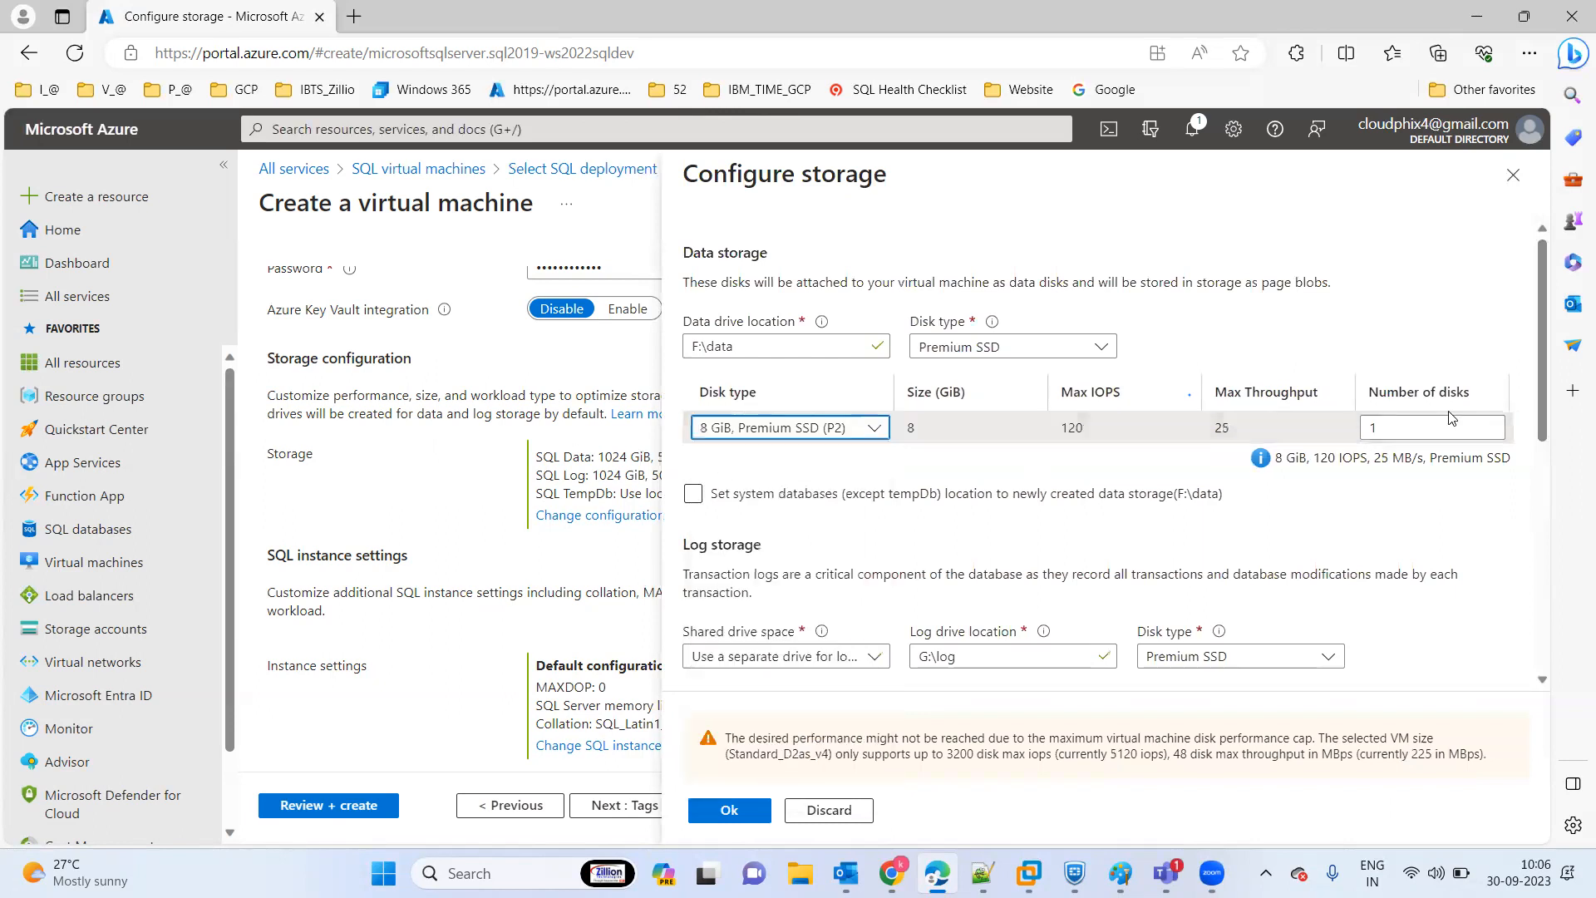
- Set the log storage disk type to 8 GiB, Premium SSD (P2) and confirm the storage configuration
scroll(1542, 374, down, 1)
scroll(1542, 368, down, 5)
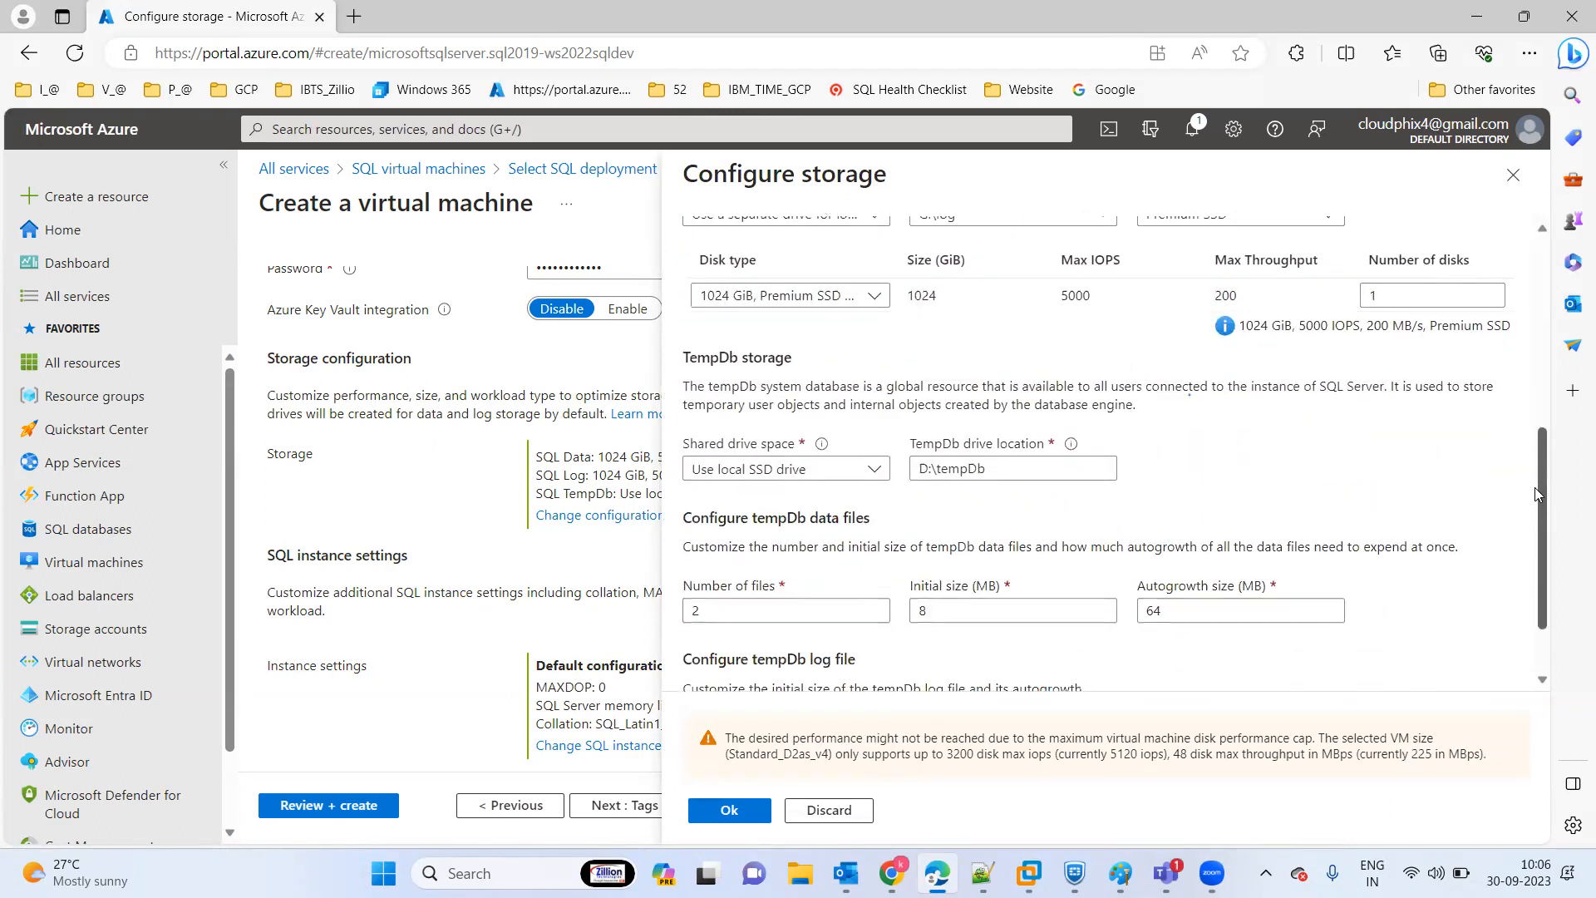
click(776, 291)
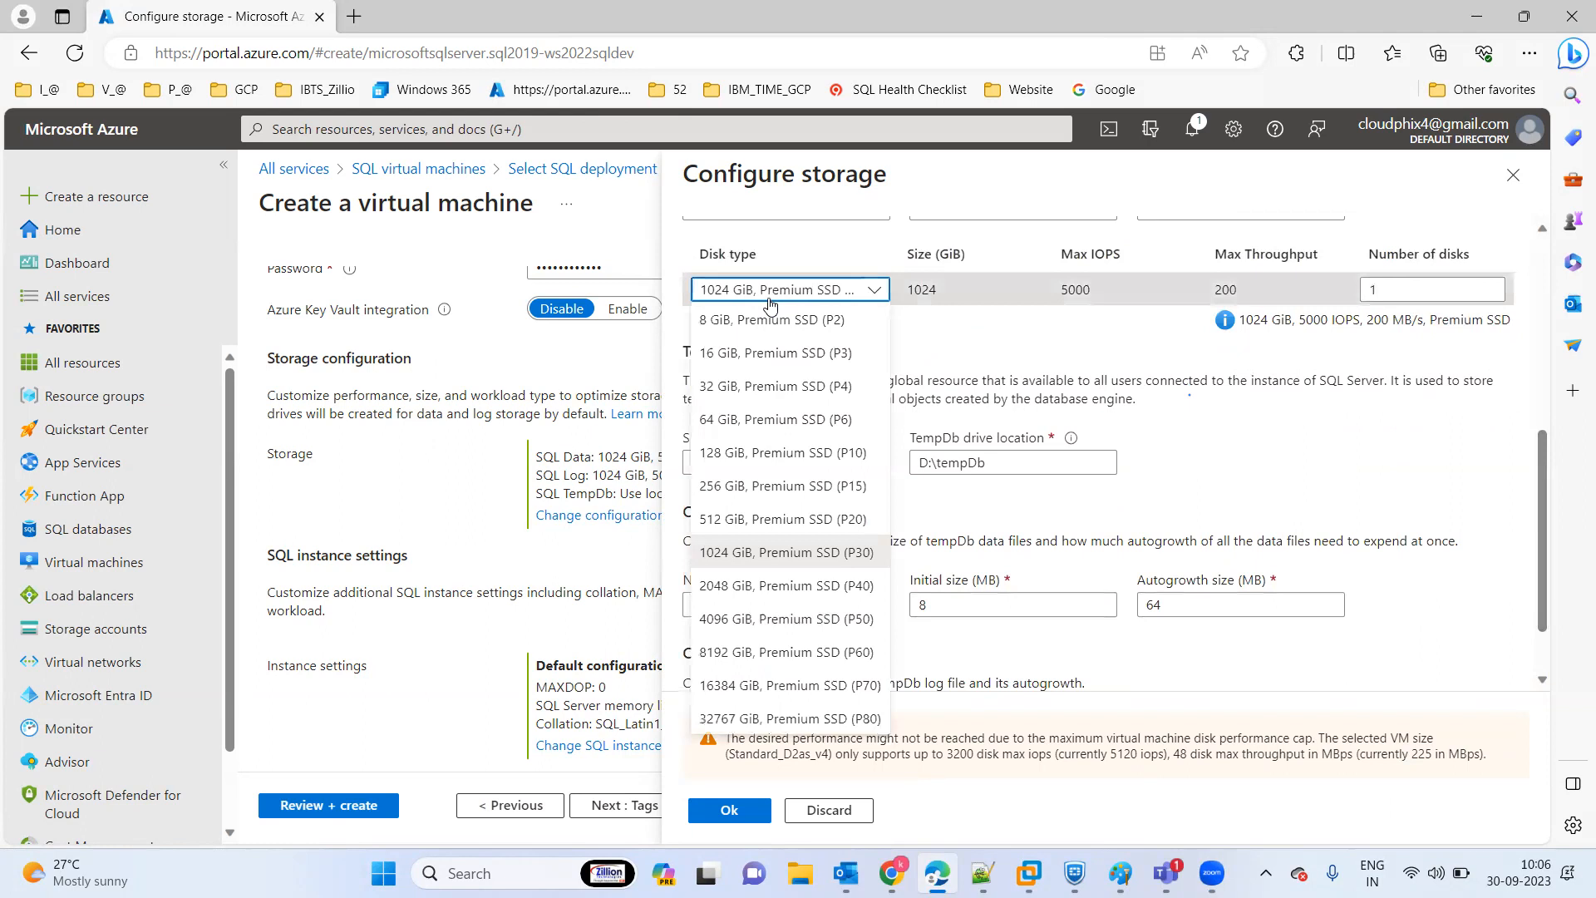
click(762, 324)
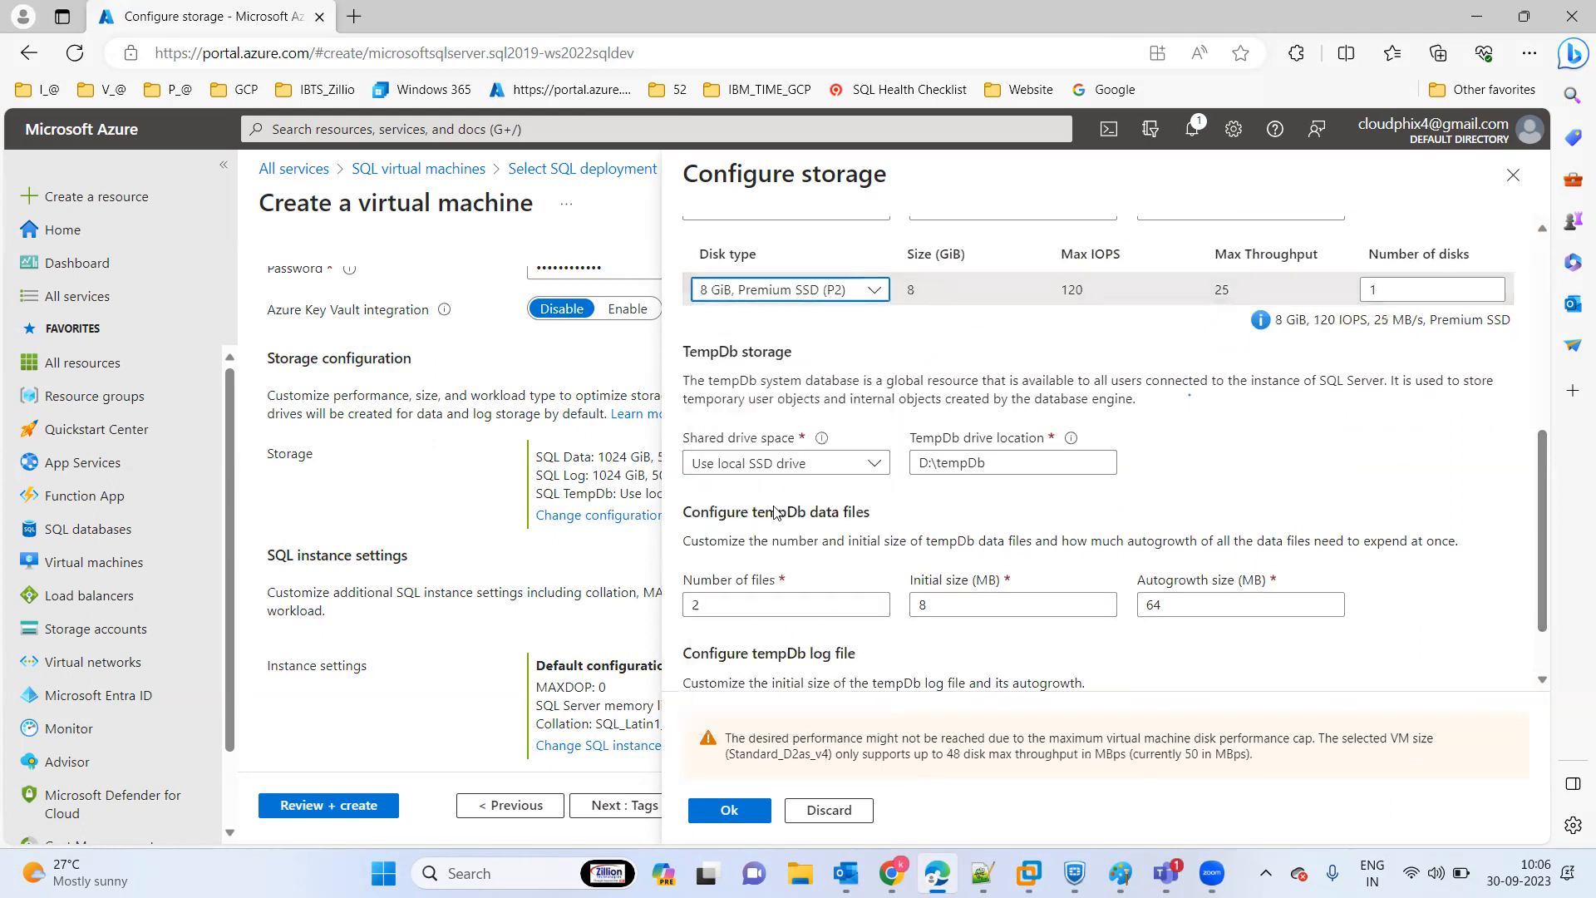
click(730, 810)
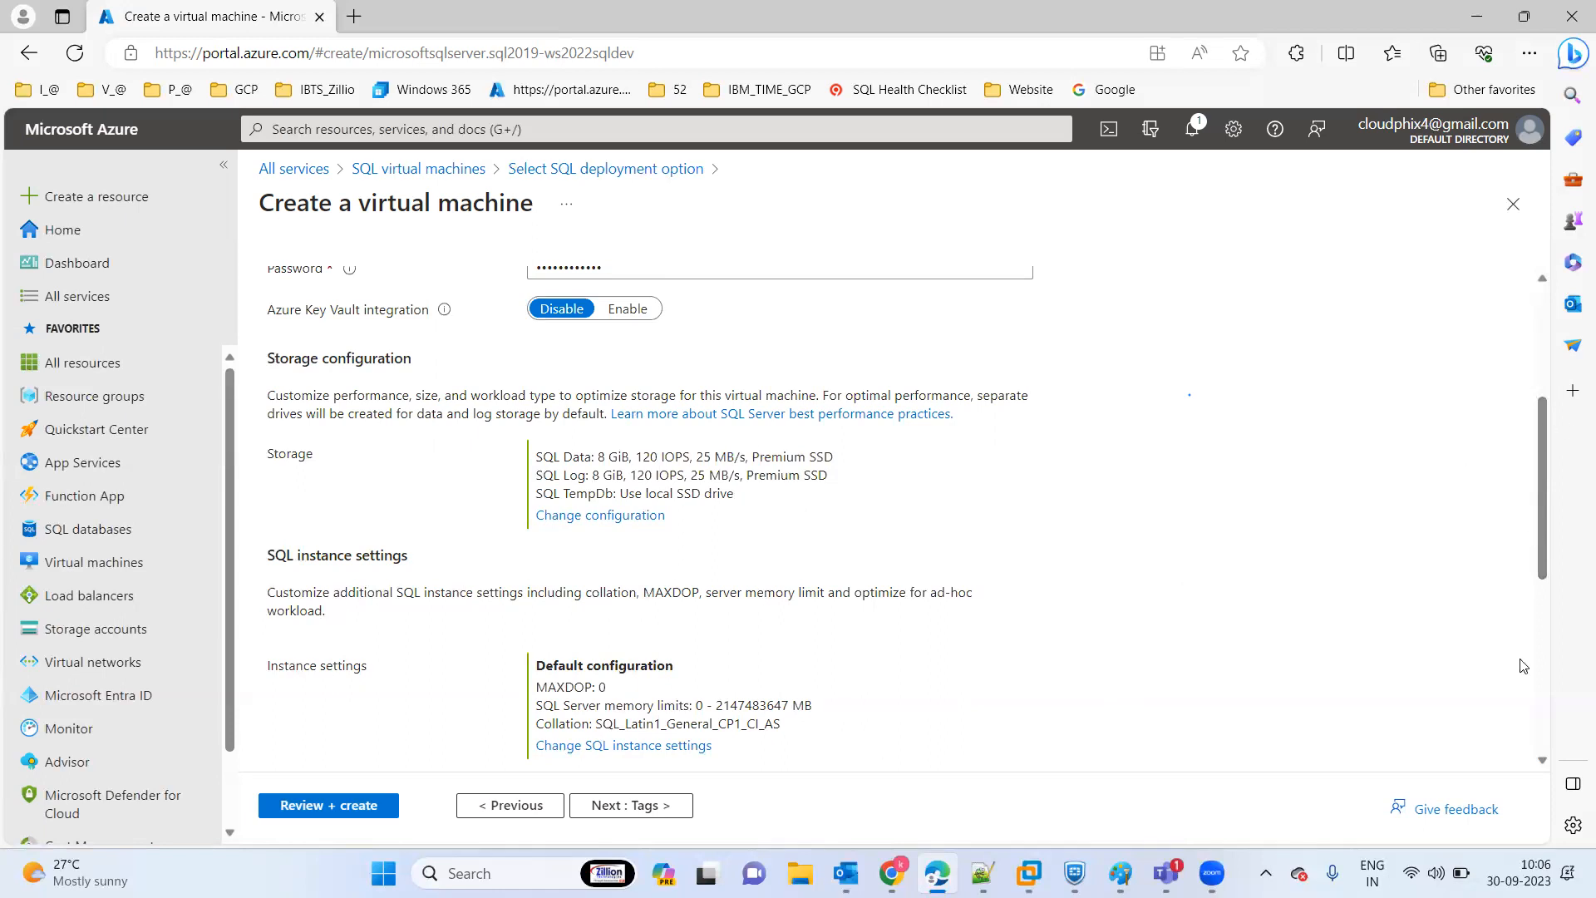
- Check the remaining SQL Server settings and submit the virtual machine configuration for review and validation
scroll(1525, 665, down, 5)
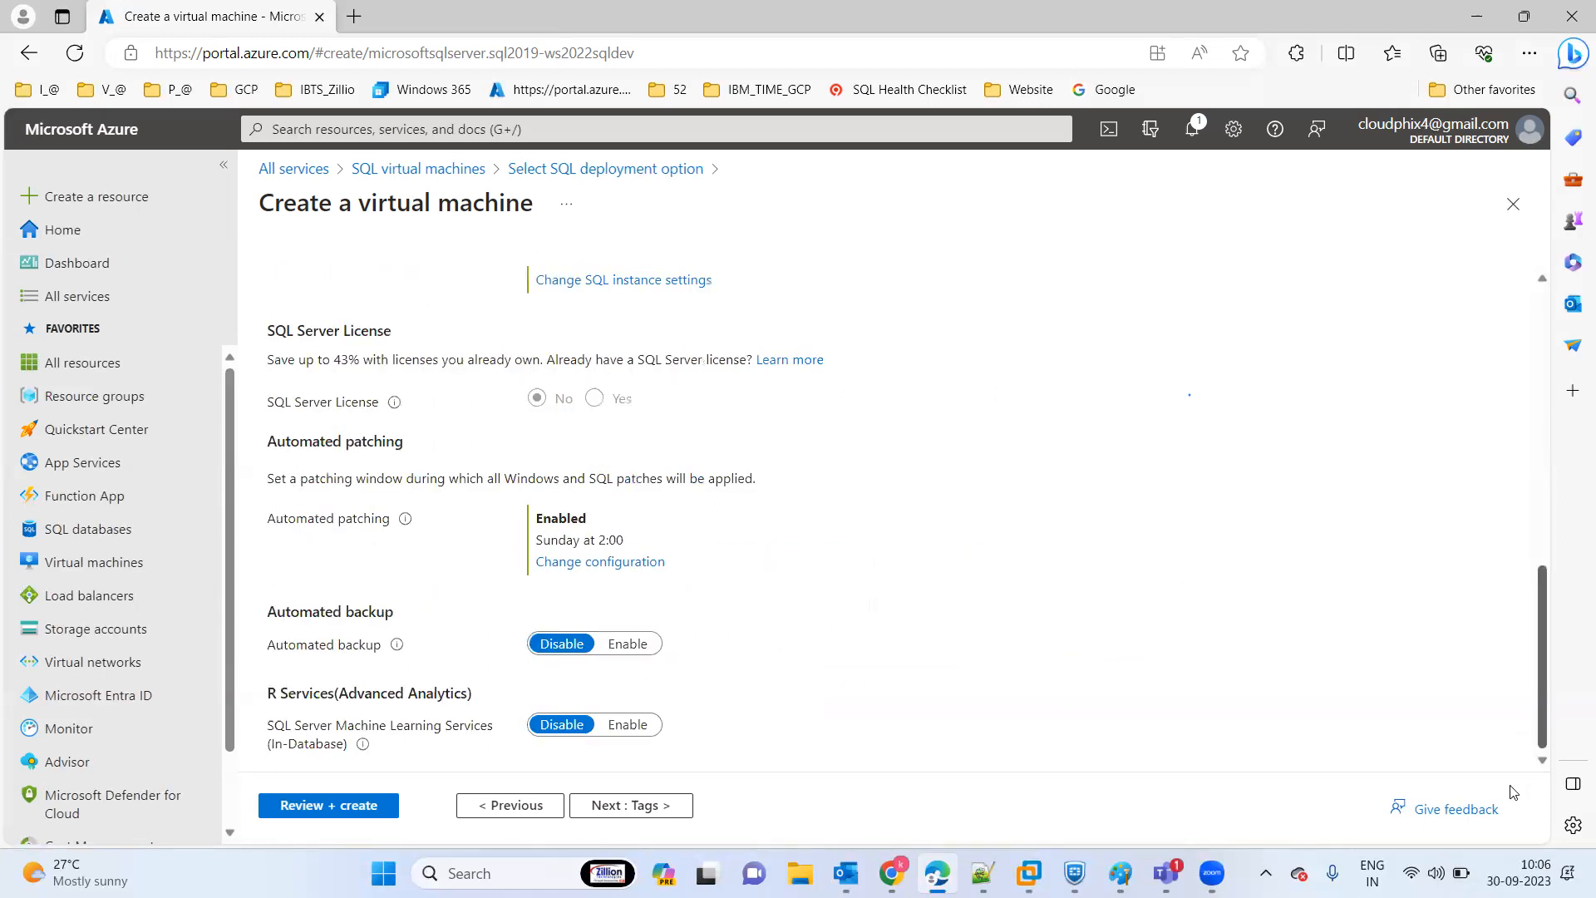
scroll(1456, 178, up, 10)
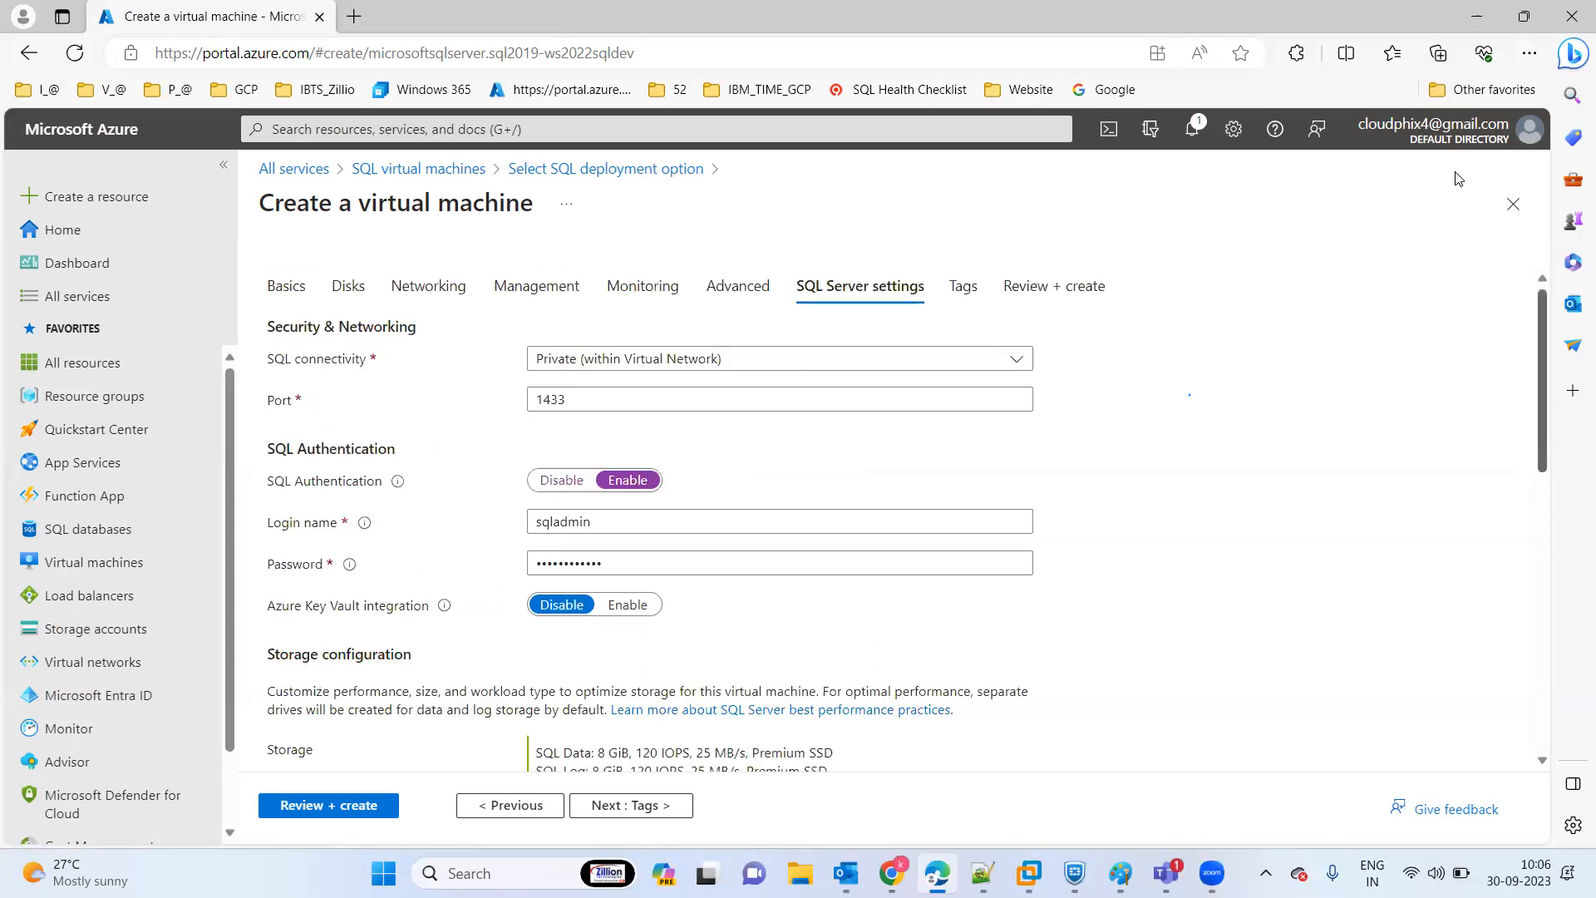
click(341, 807)
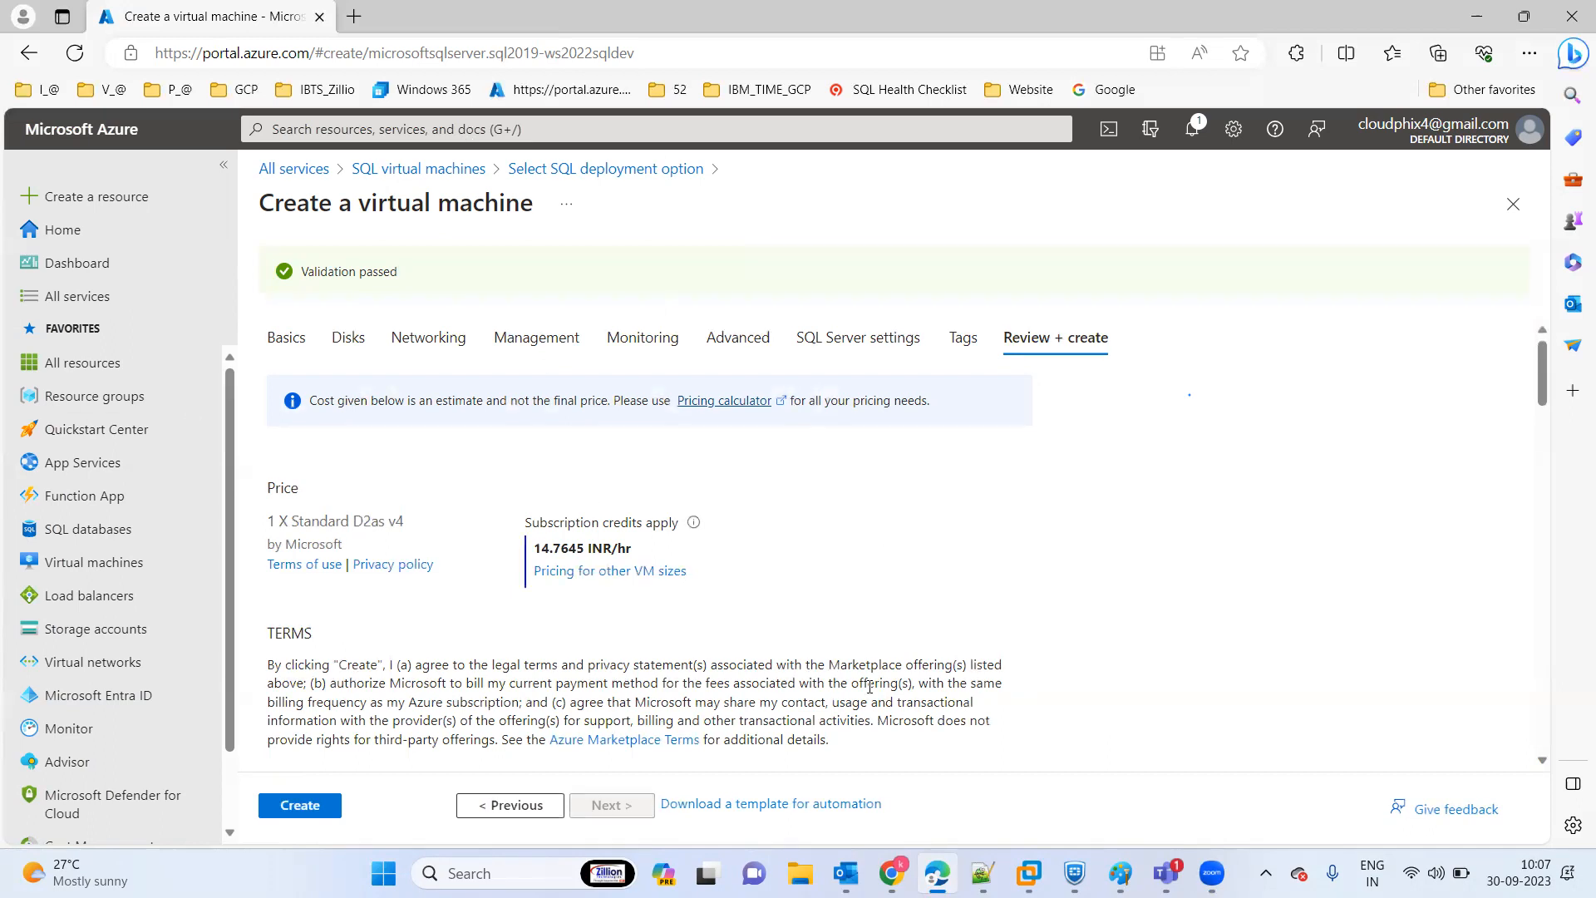
- Download the deployment template for automation and return to the virtual machine review
click(784, 806)
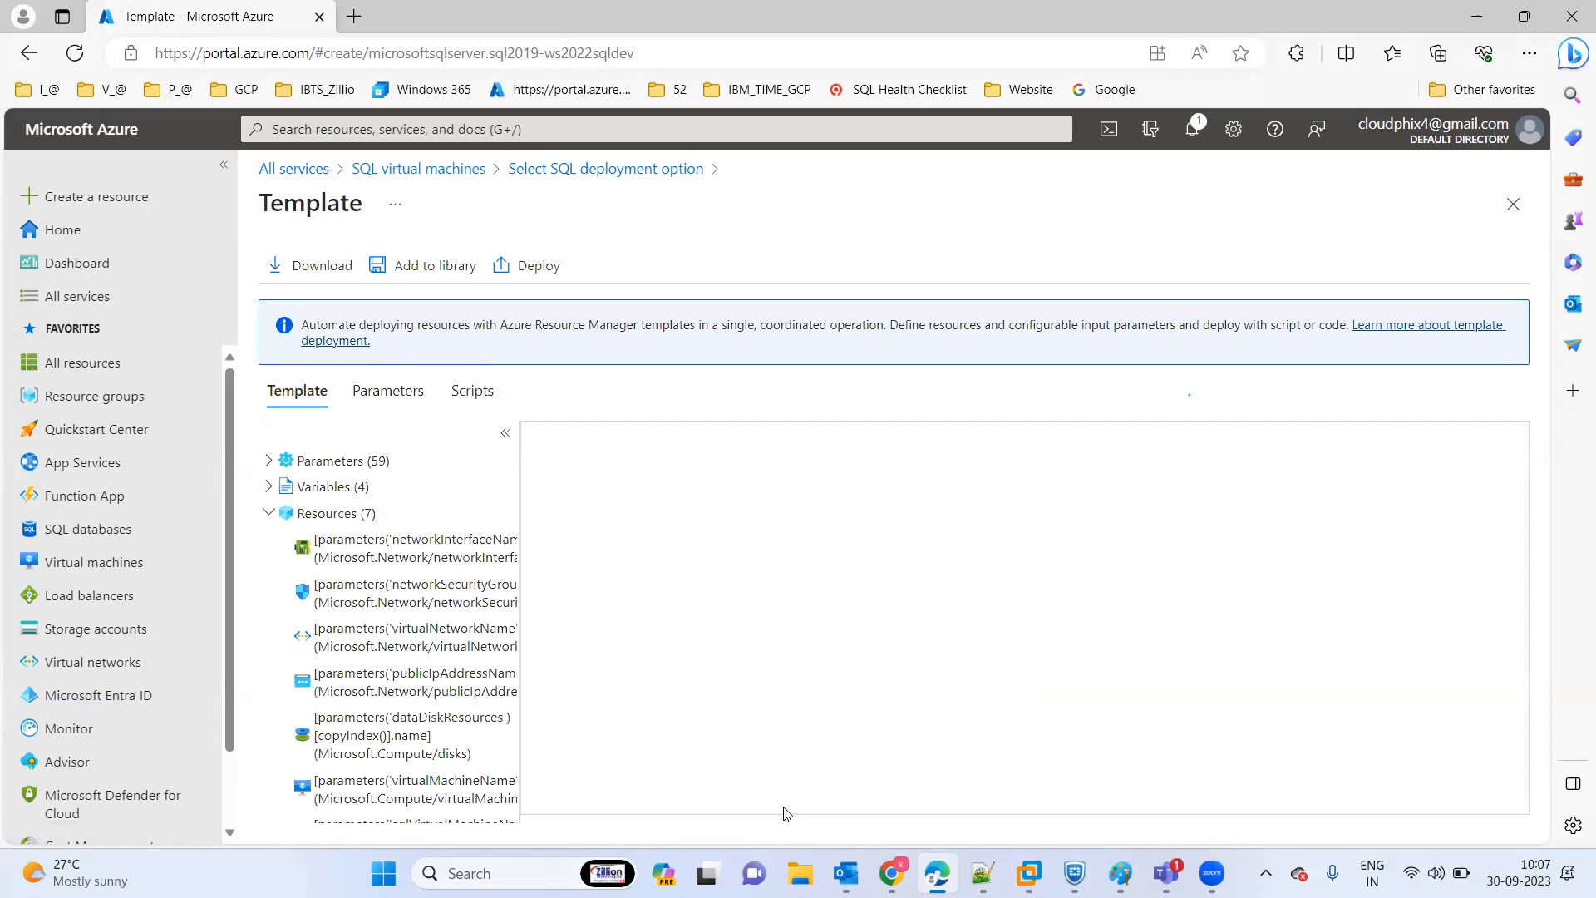
click(331, 279)
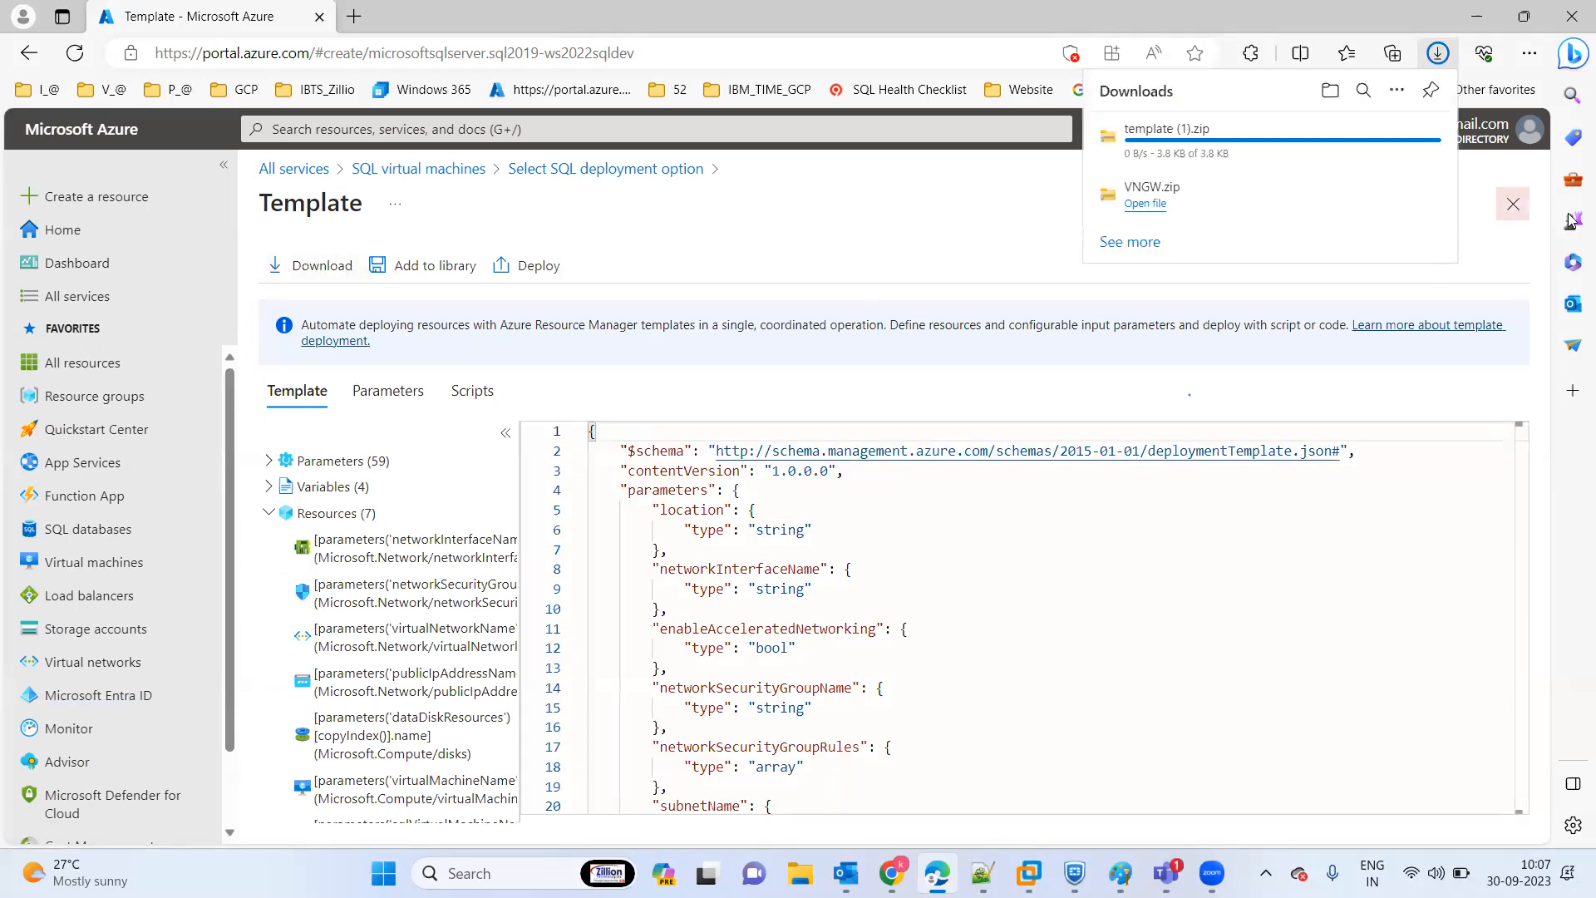
click(1515, 214)
click(1516, 215)
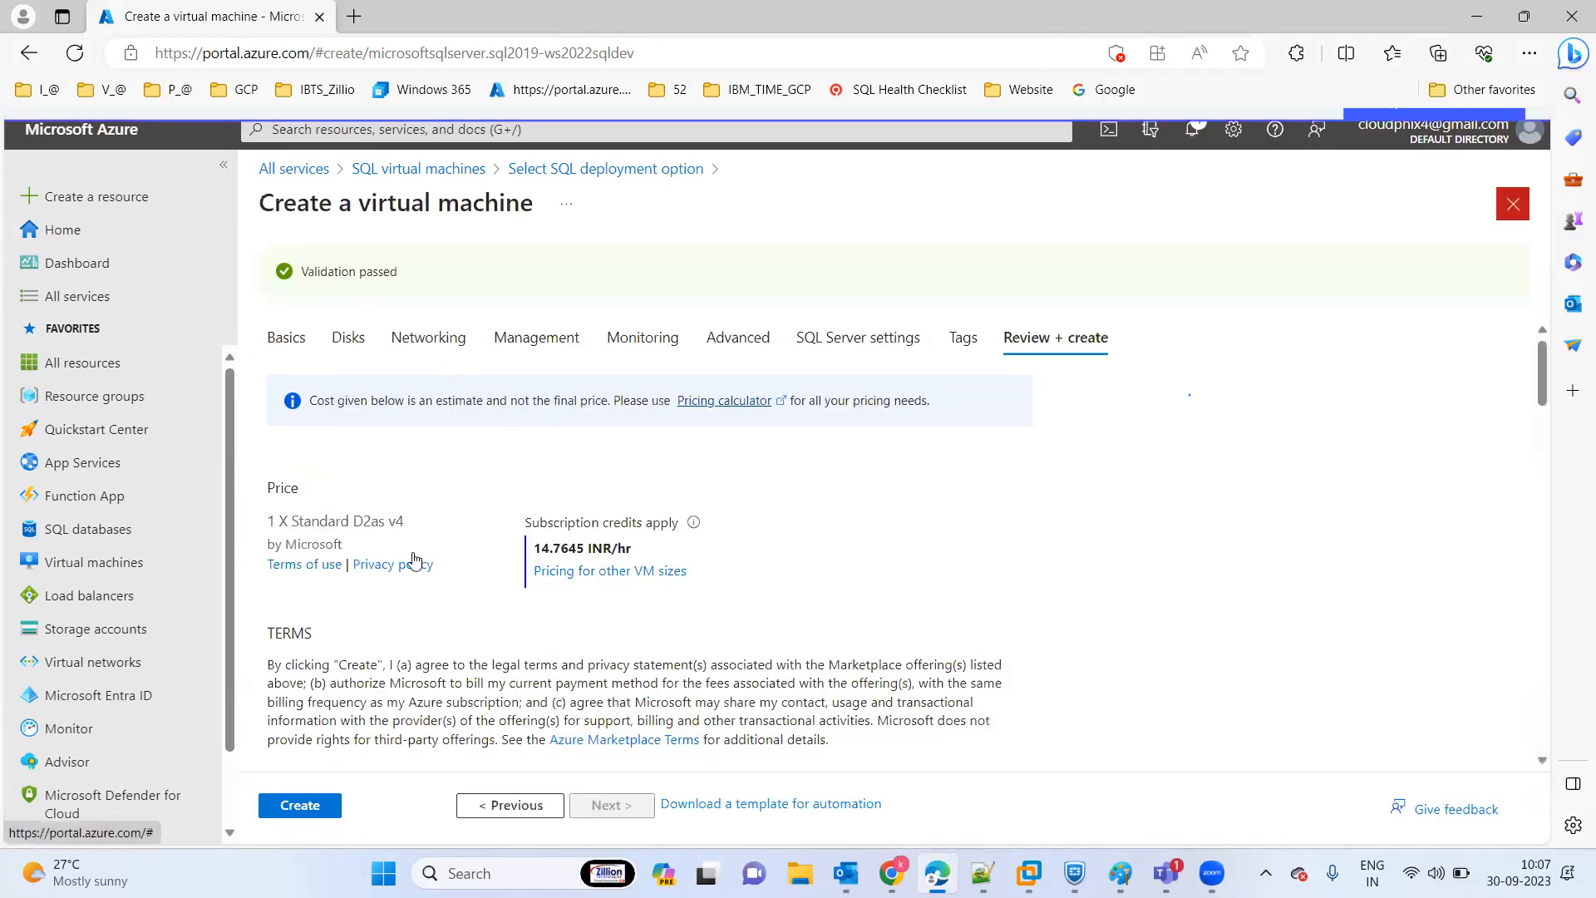
- Start creating the virtual machine, and switch to the P2S_Sept2023 network diagram in Paint
click(294, 804)
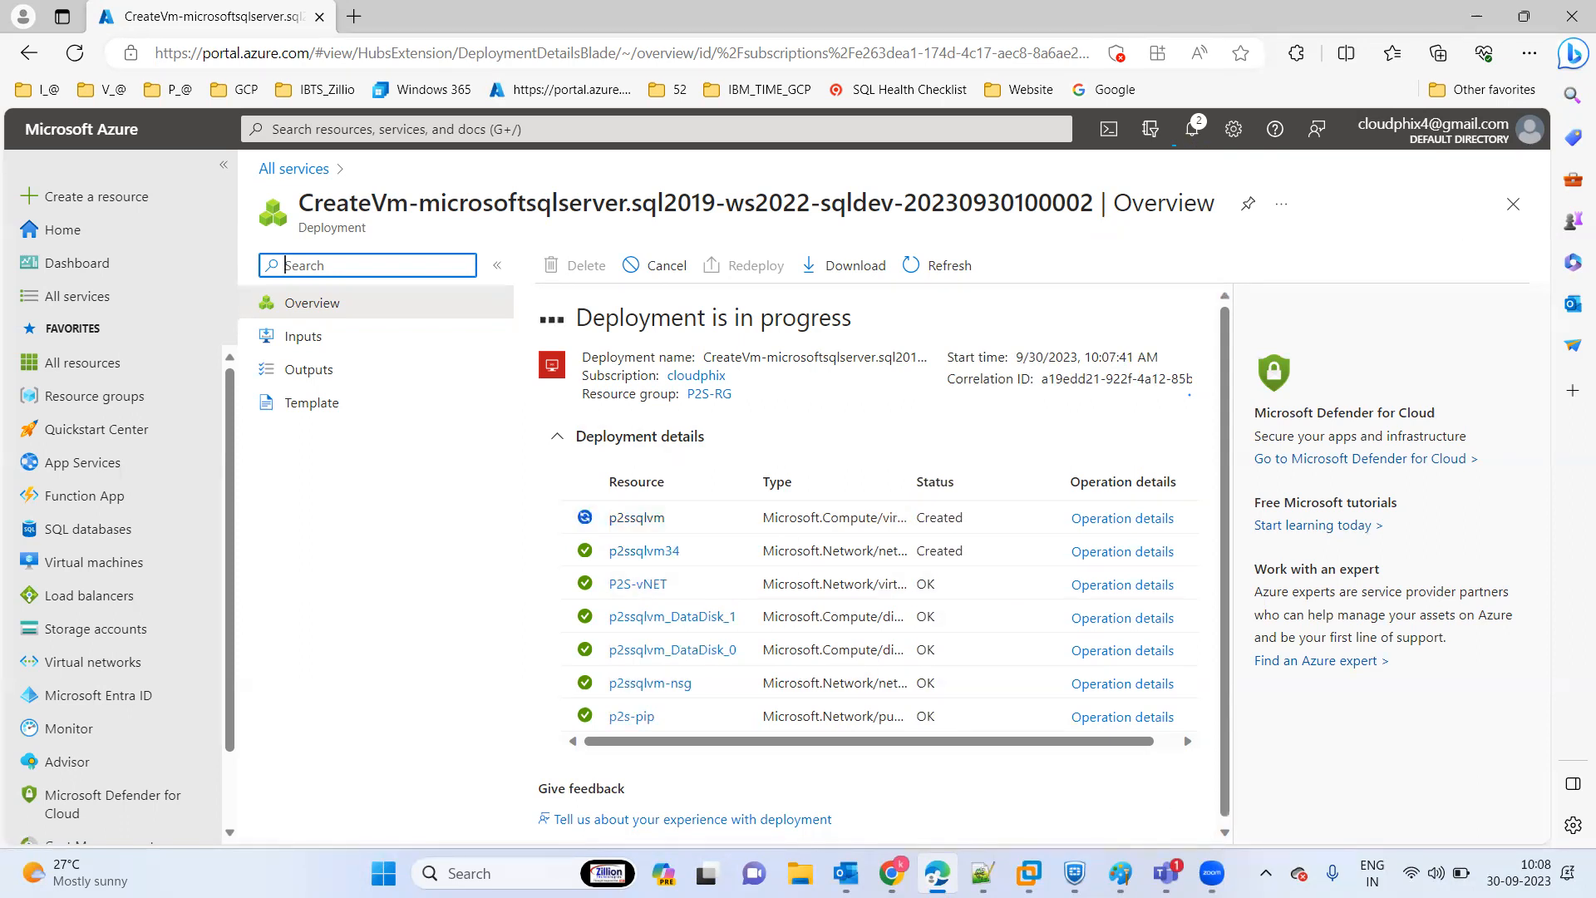
click(1121, 873)
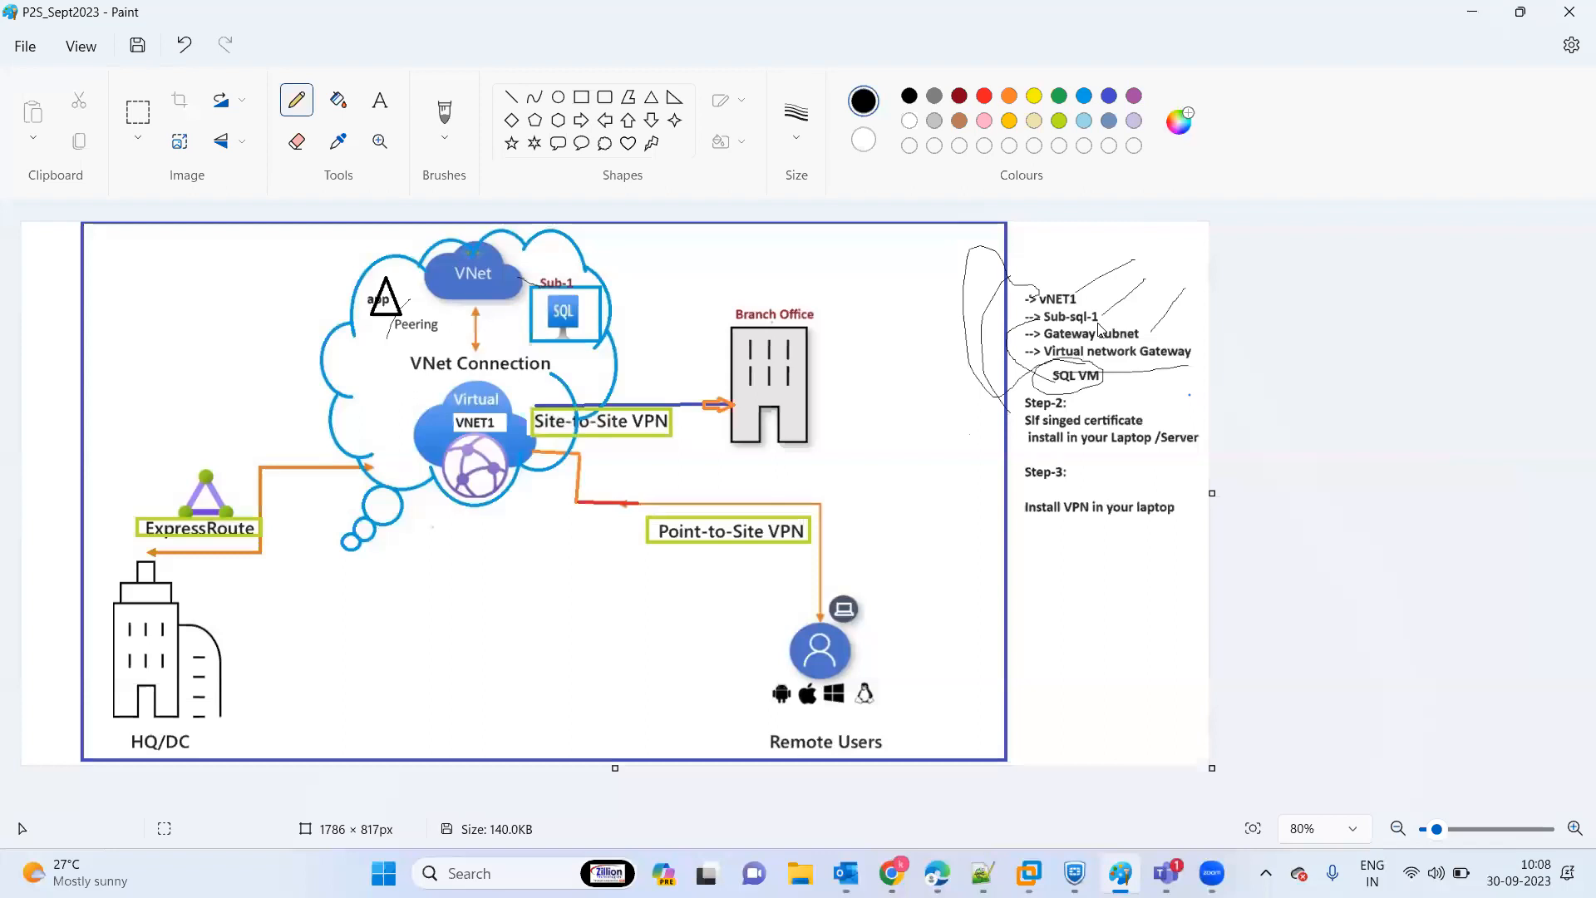